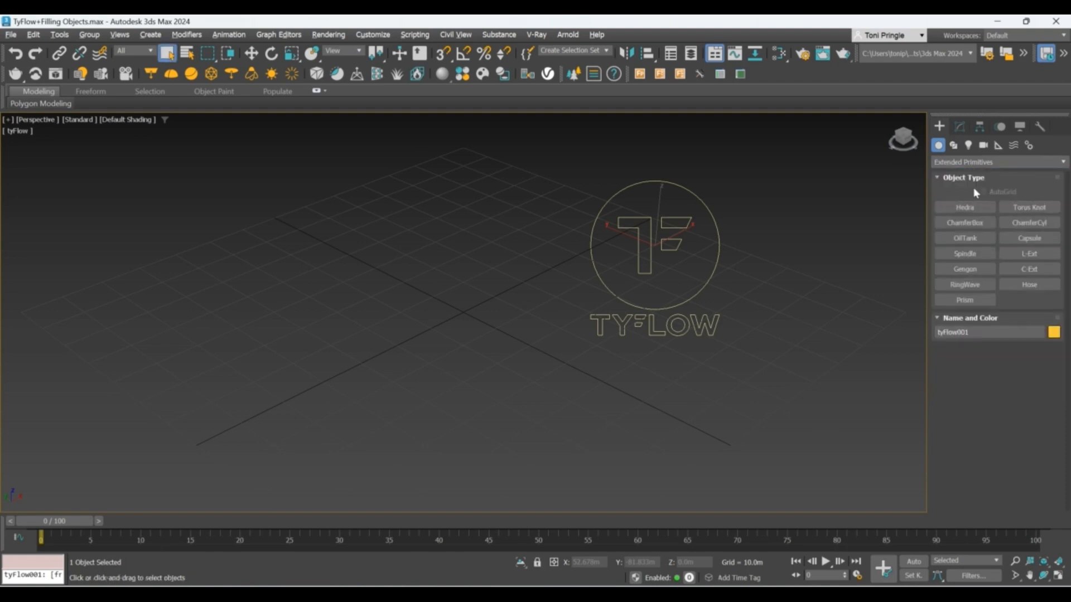
- Create a torus knot near the grid's centre with a radius of about 56 m and a cross-section radius of about 18 m
click(1006, 207)
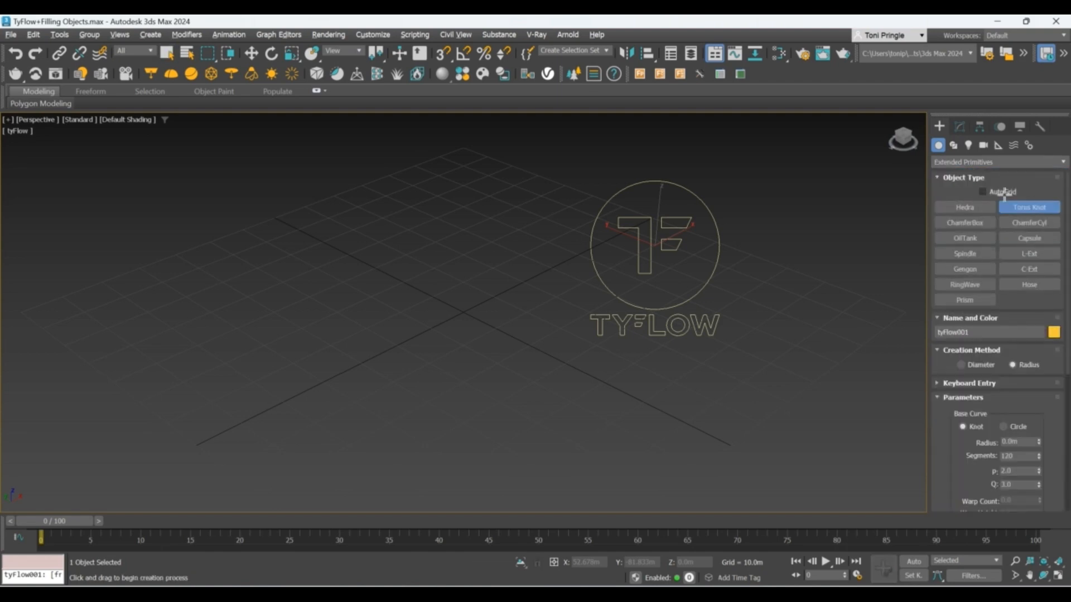
drag(473, 296, 474, 358)
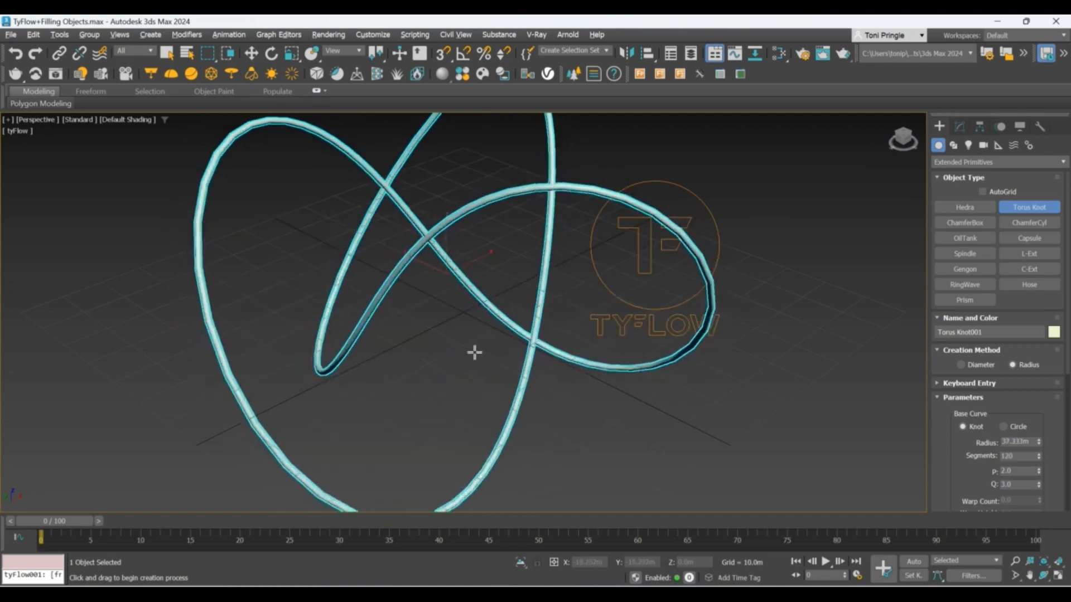
drag(515, 396, 609, 445)
click(606, 441)
scroll(484, 291, down, 8)
scroll(484, 293, up, 4)
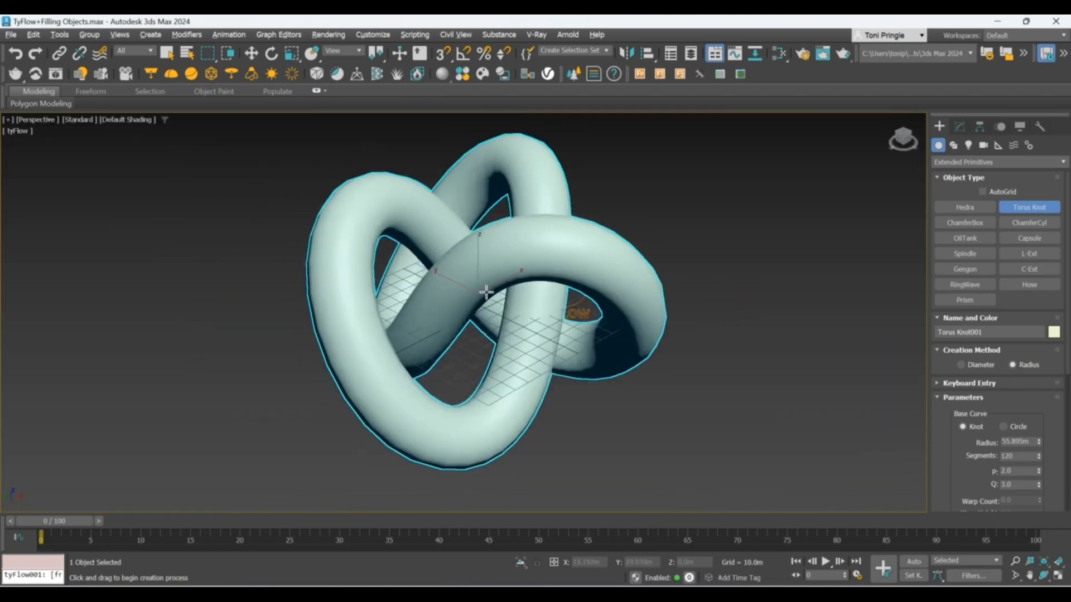
- Move the torus knot straight up to a Z position of about 70 m, above the ground grid
middle_drag(498, 313, 472, 329)
click(251, 53)
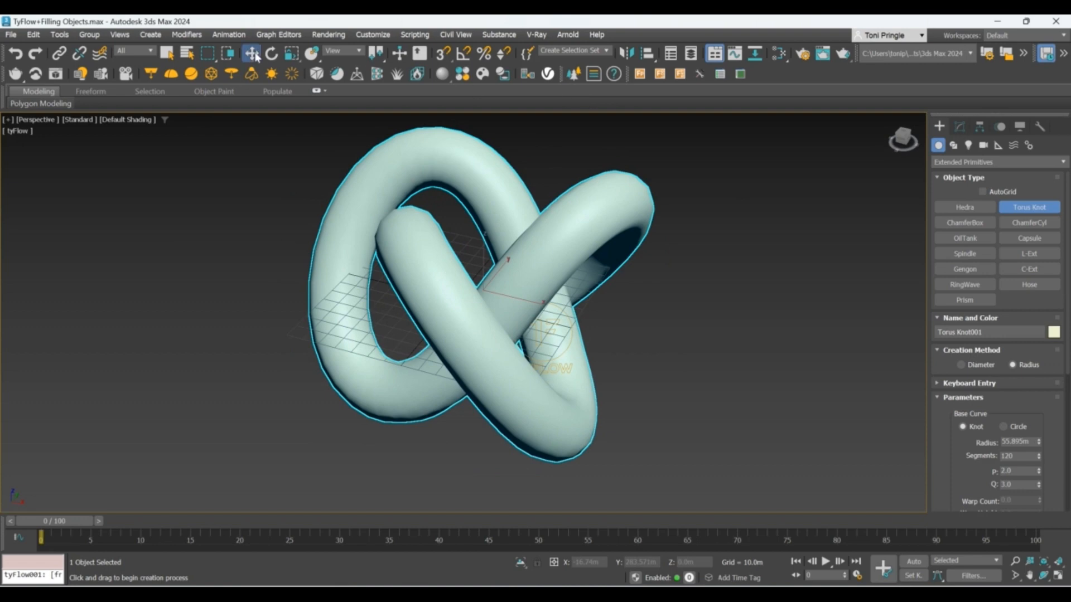
shift+drag(485, 252, 491, 151)
click(585, 360)
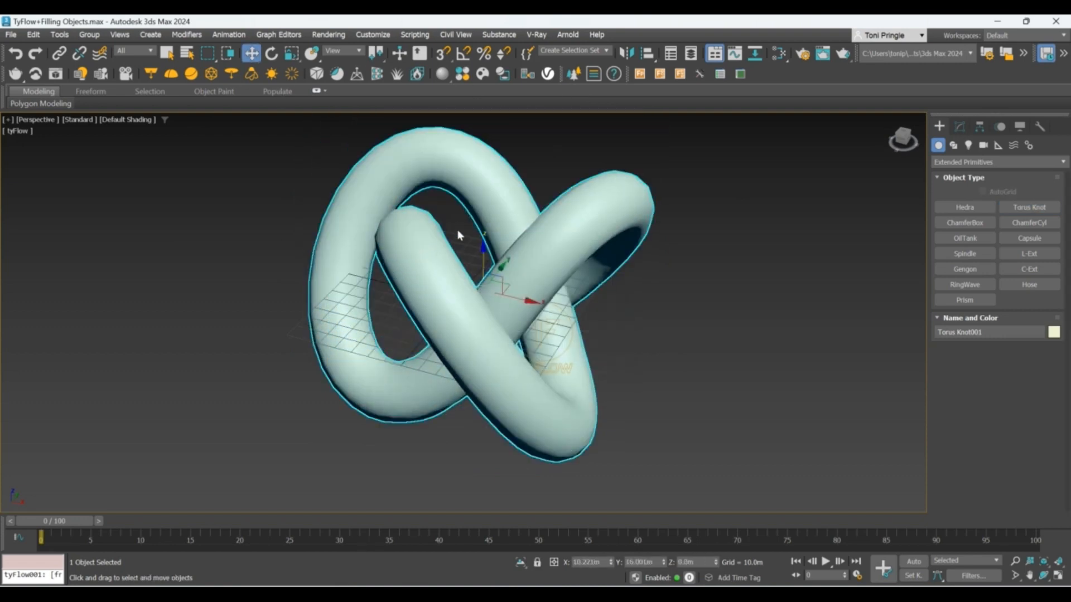
drag(483, 247, 481, 144)
alt+middle_drag(455, 331, 566, 296)
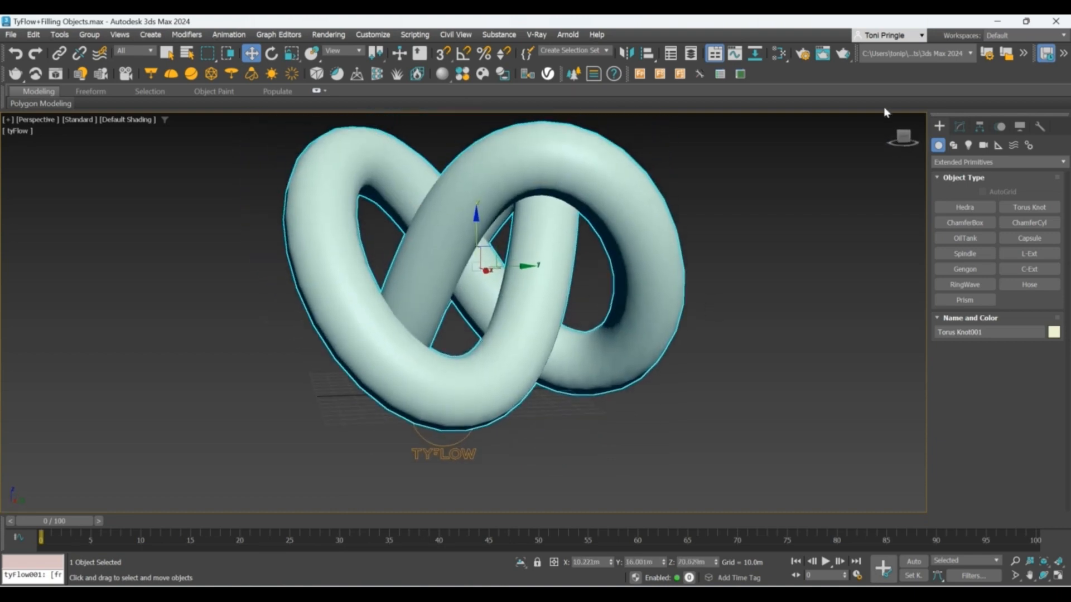
- Add a TurboSmooth modifier to the torus knot
click(960, 126)
click(970, 160)
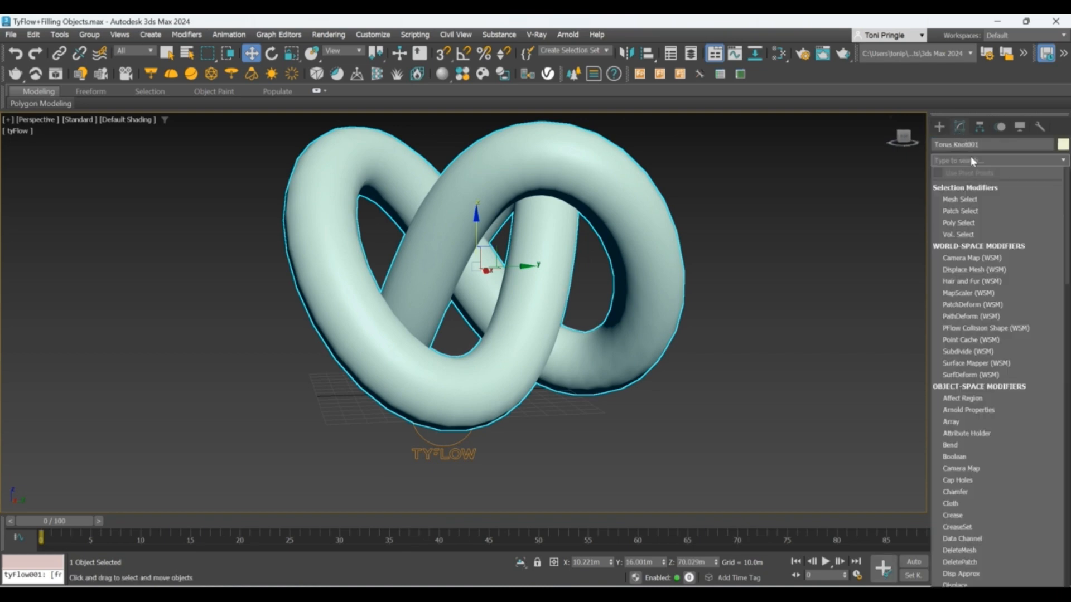
text(TURBO)
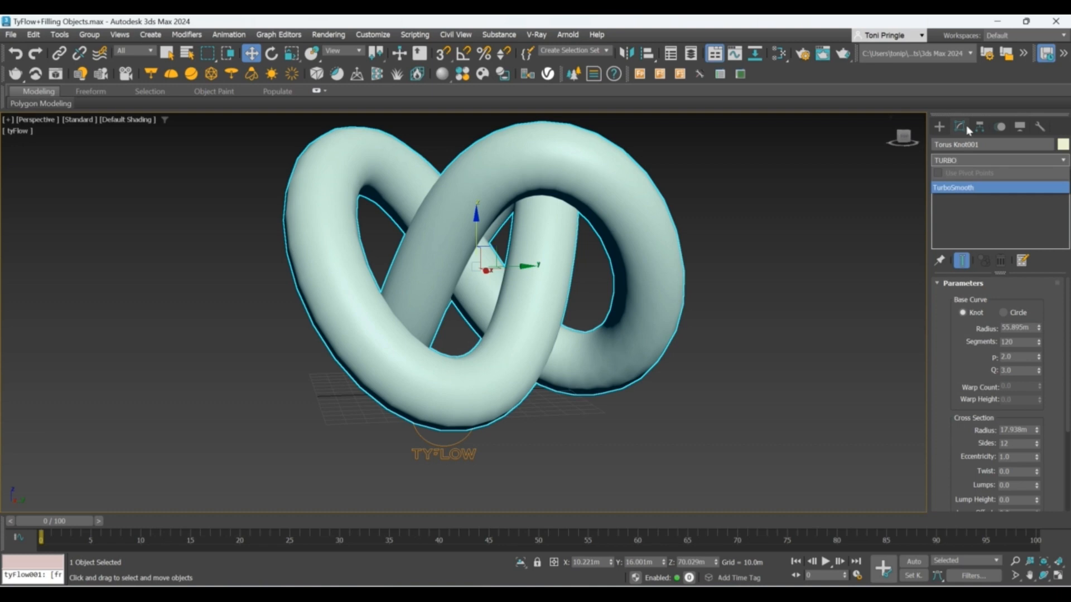
click(983, 187)
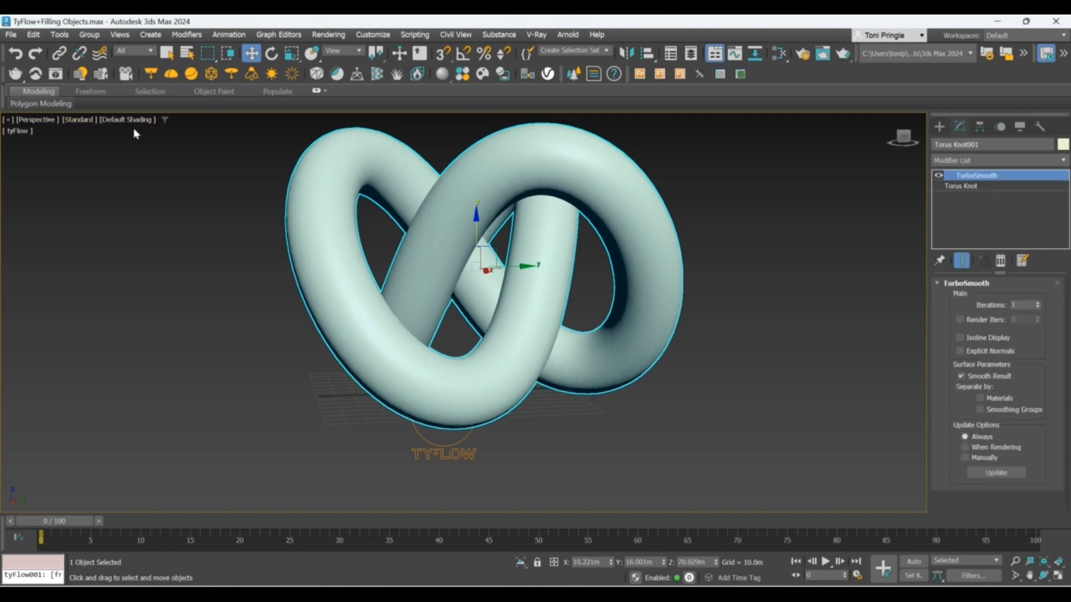
- Switch the Perspective viewport from default shading to wireframe display
click(146, 119)
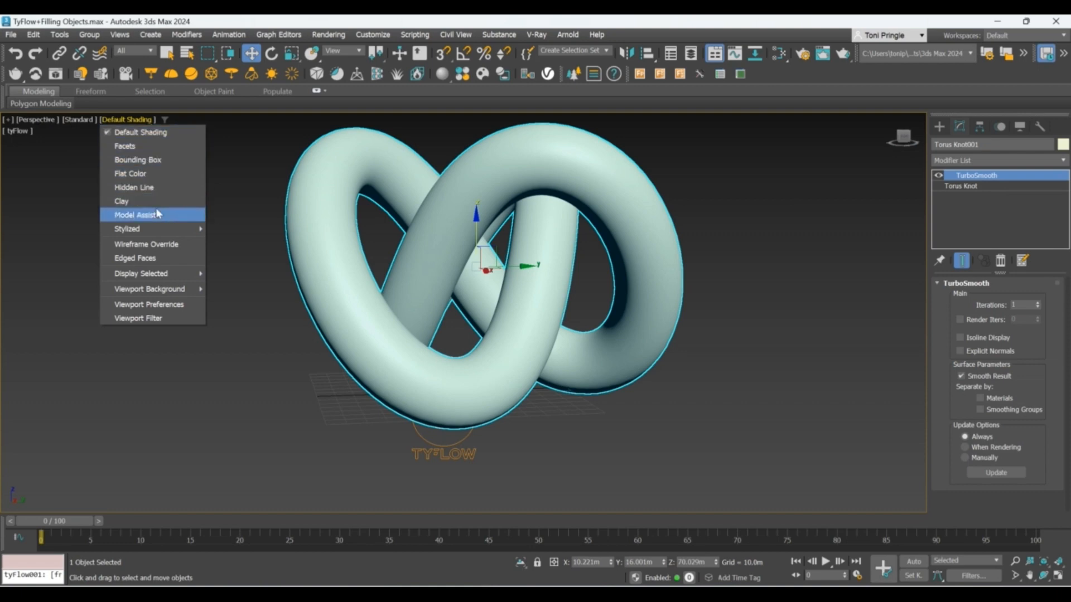
click(163, 255)
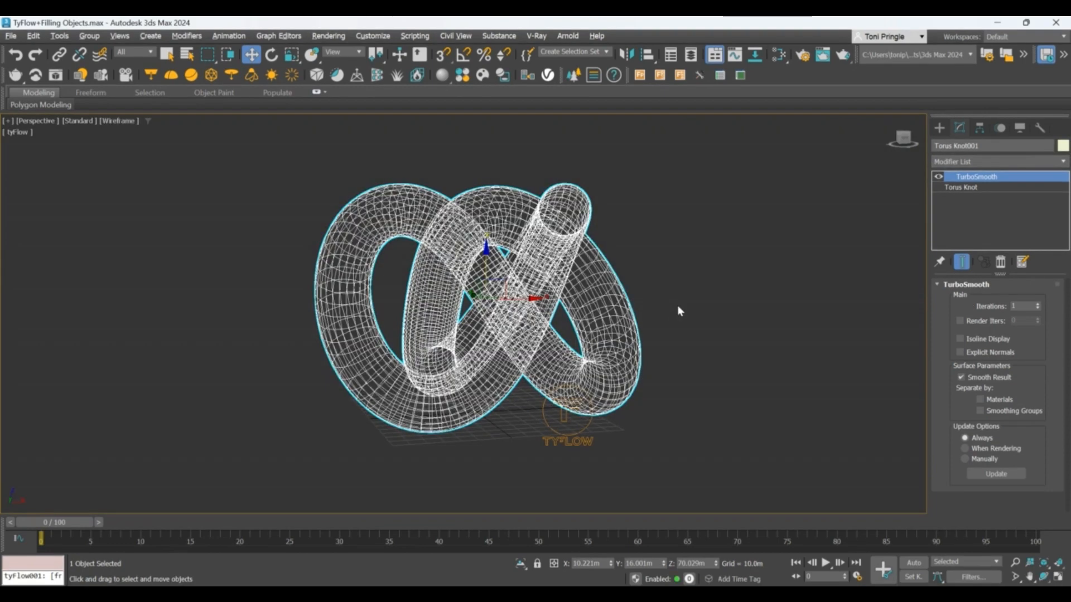
key(F3)
key(F3)
- Add a Shell modifier above TurboSmooth on the torus knot and set its outer amount to 1 m
click(980, 162)
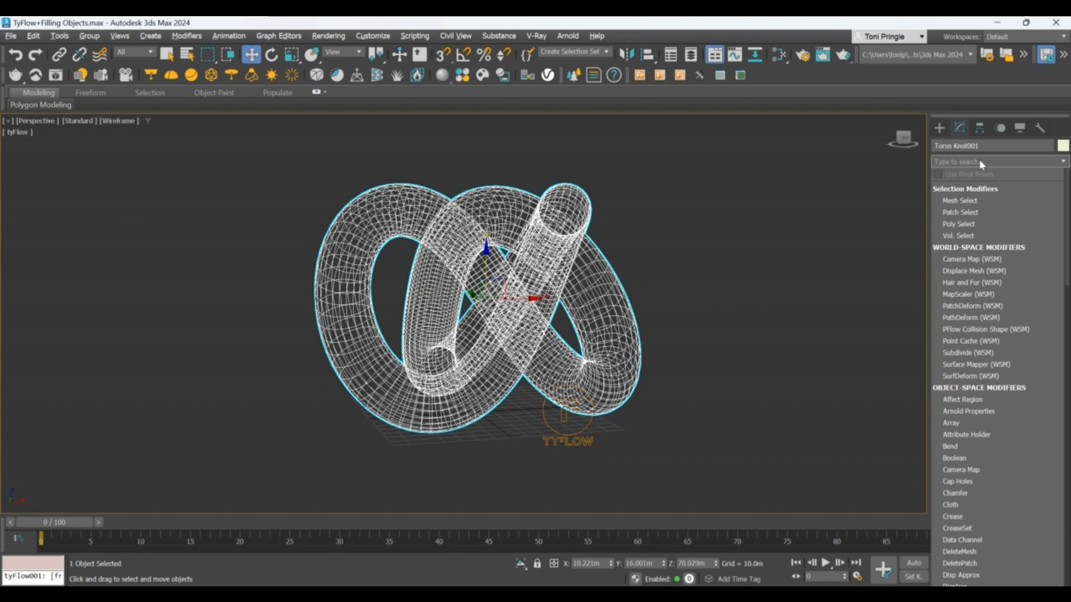
text(SHELL)
key(Return)
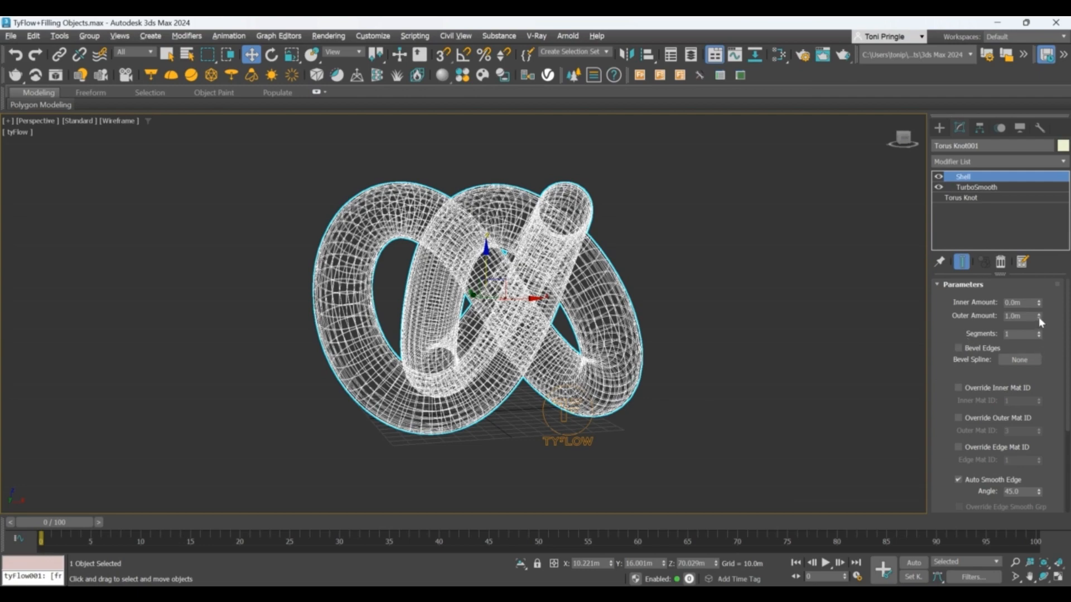
drag(1039, 317, 568, 395)
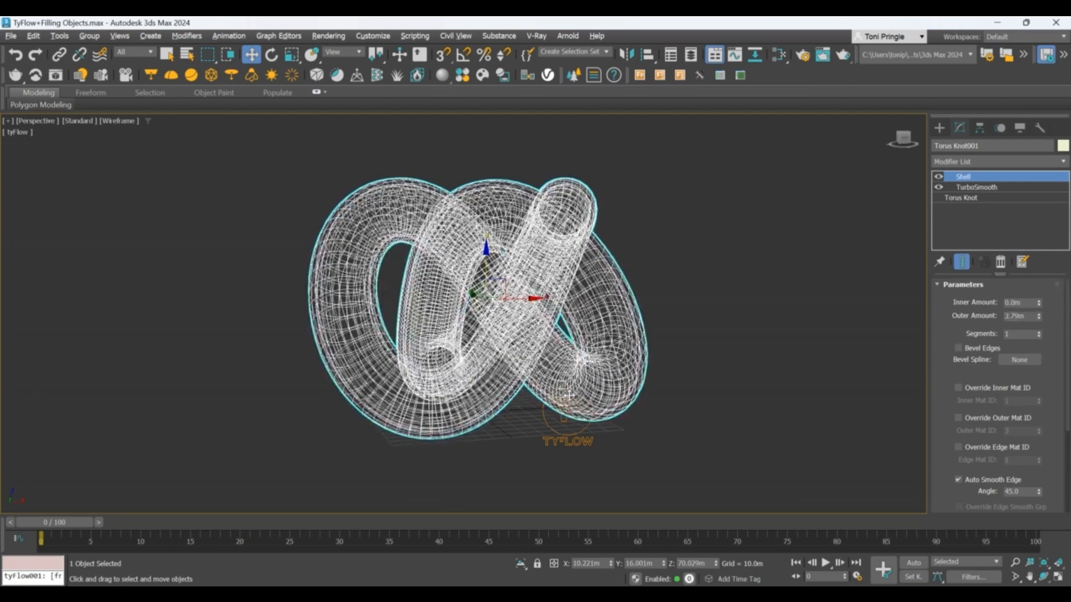
click(1025, 316)
text(1)
key(Return)
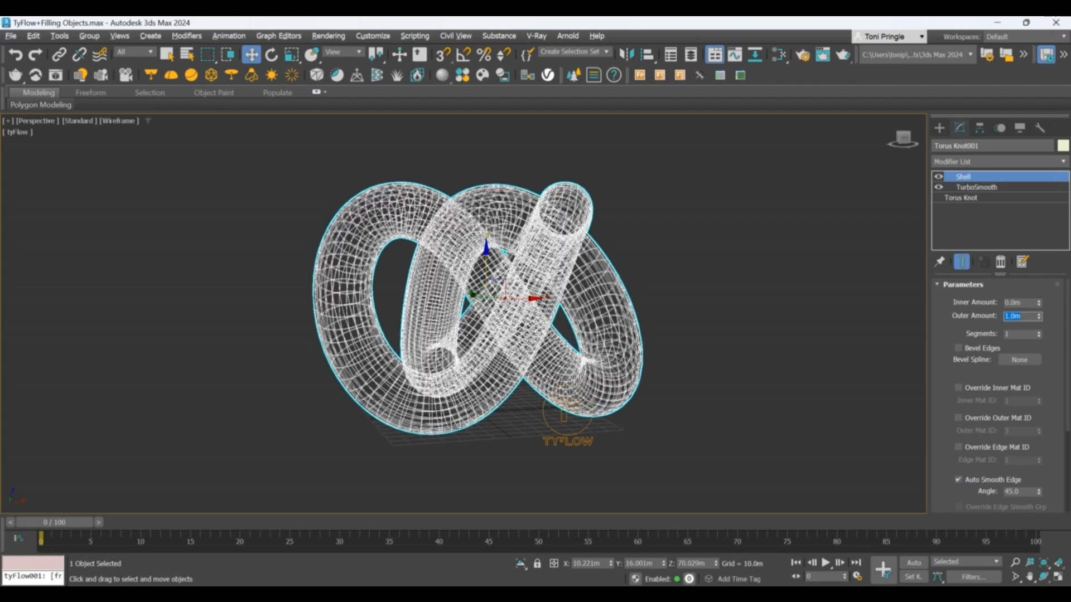
click(307, 303)
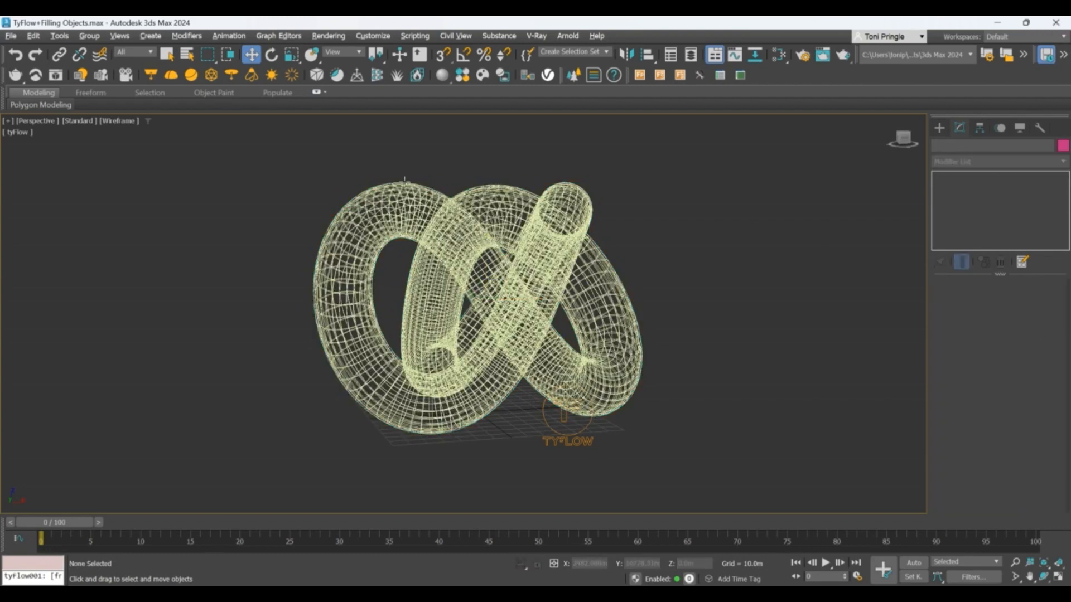
- Create a small tyFlow tyIcon helper in the Top view, where the torus knot's tubes overlap near its upper part
key(alt+w)
click(283, 247)
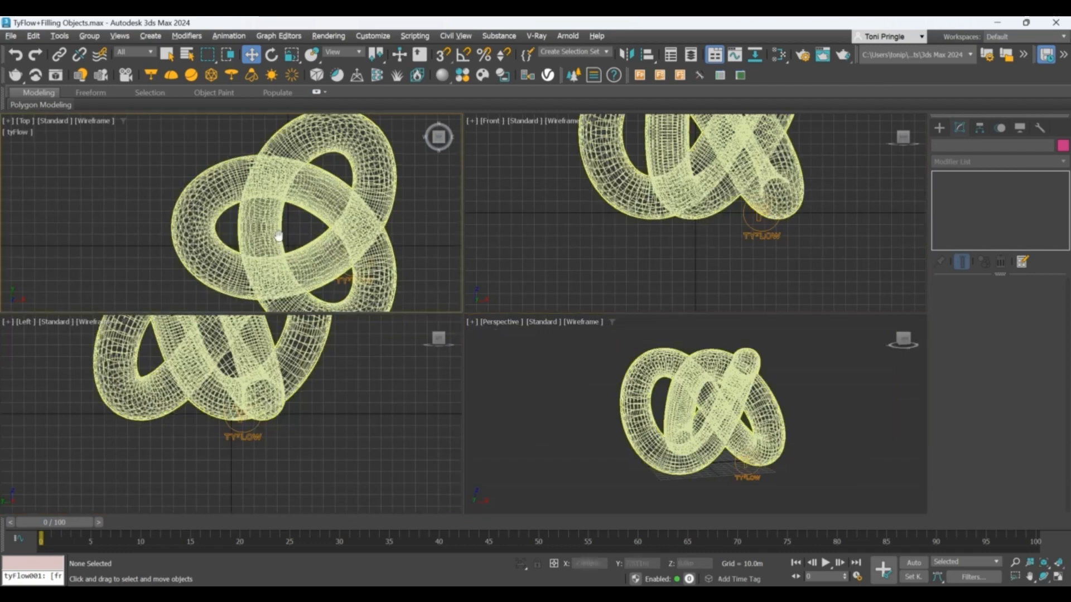
key(alt+w)
key(z)
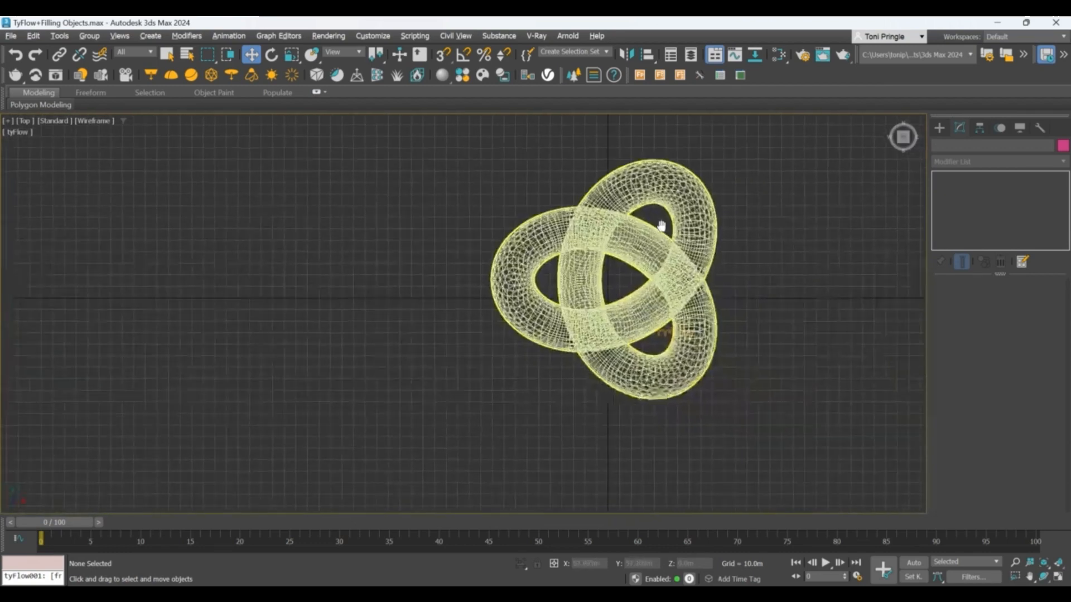
click(941, 134)
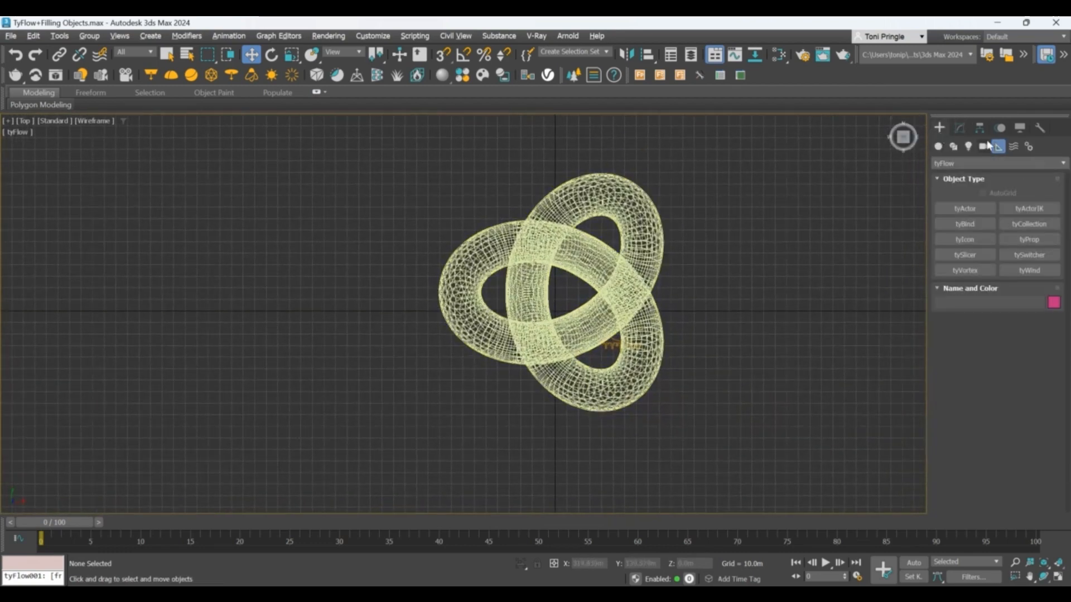
click(999, 146)
click(976, 164)
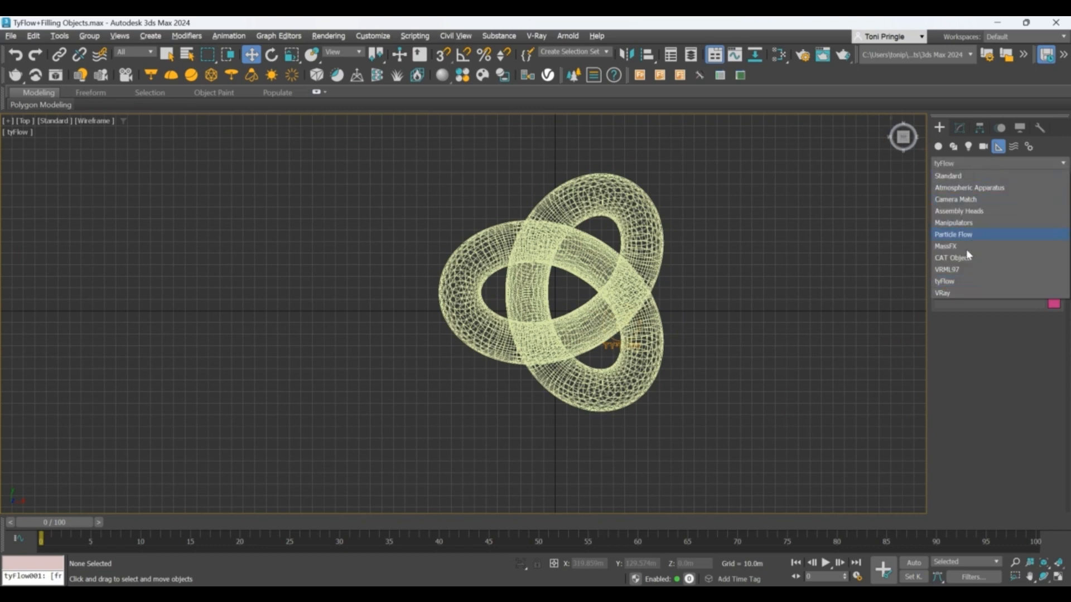
click(951, 281)
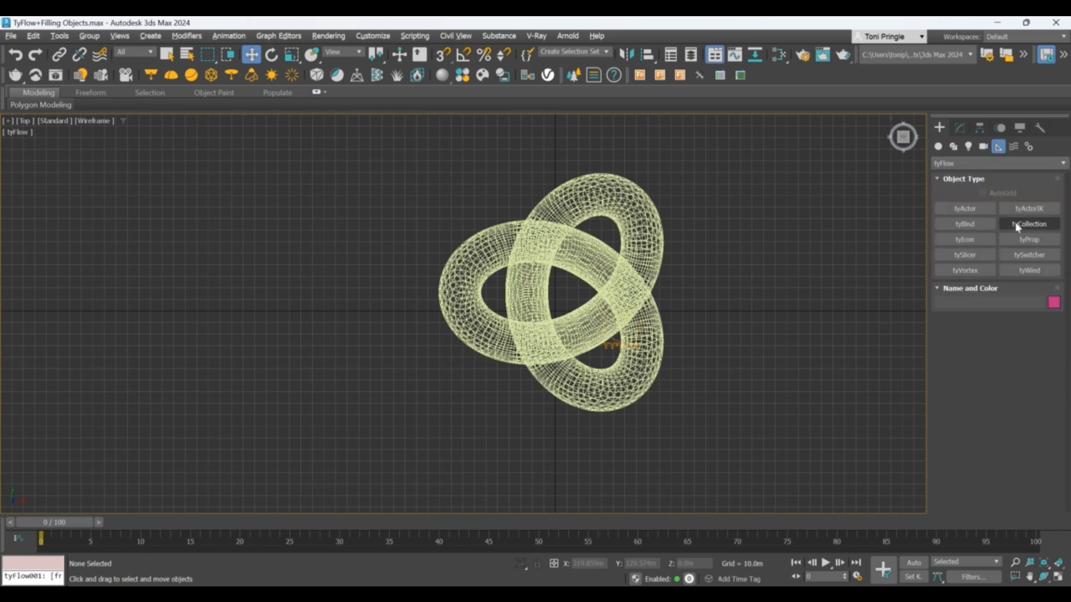
click(982, 239)
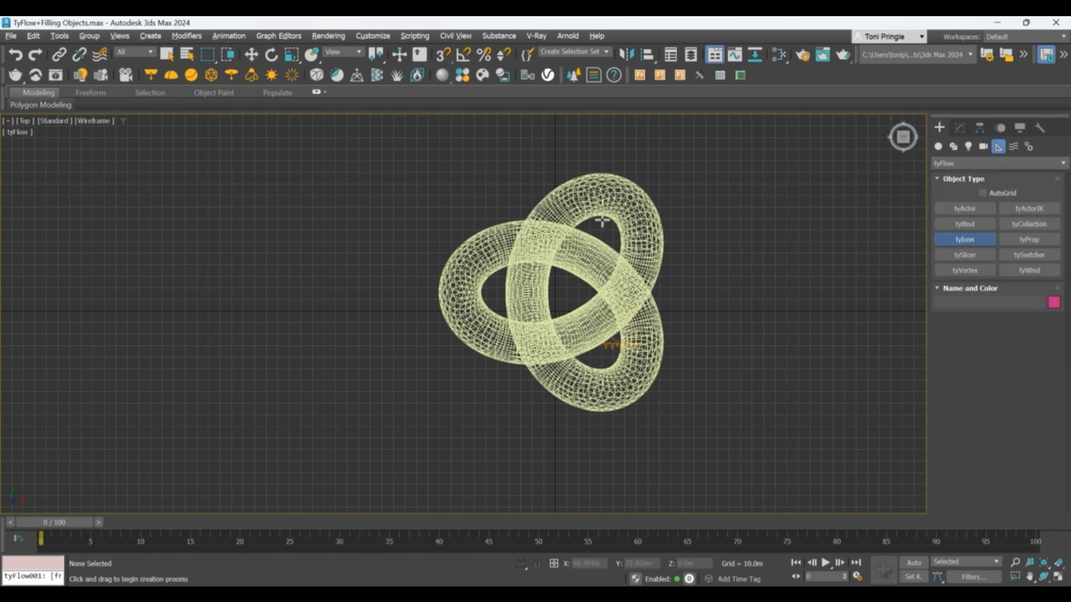
drag(533, 238, 539, 242)
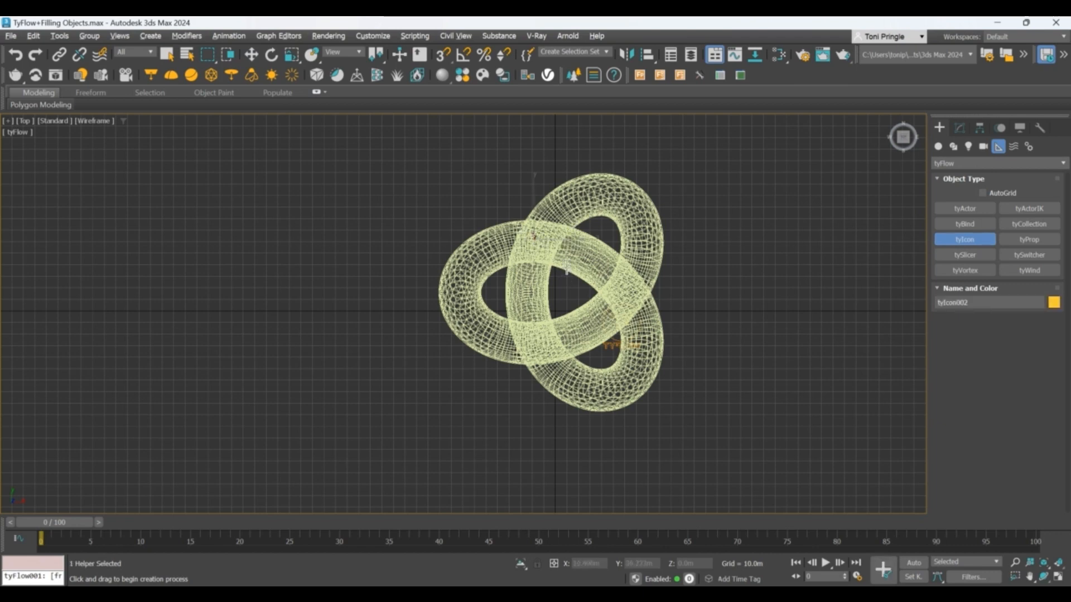
key(alt+w)
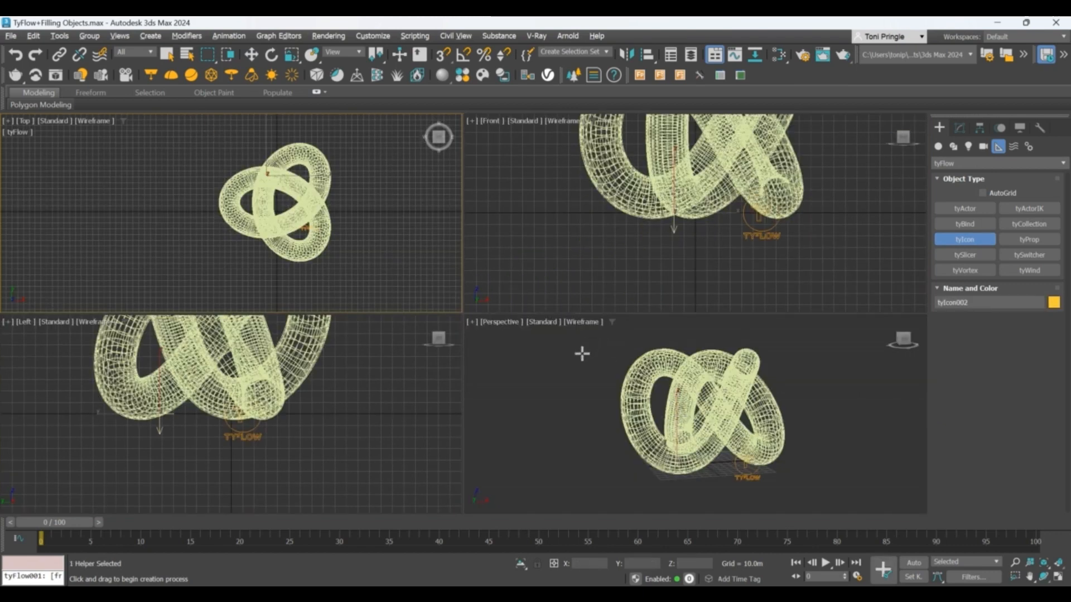
drag(587, 454, 589, 457)
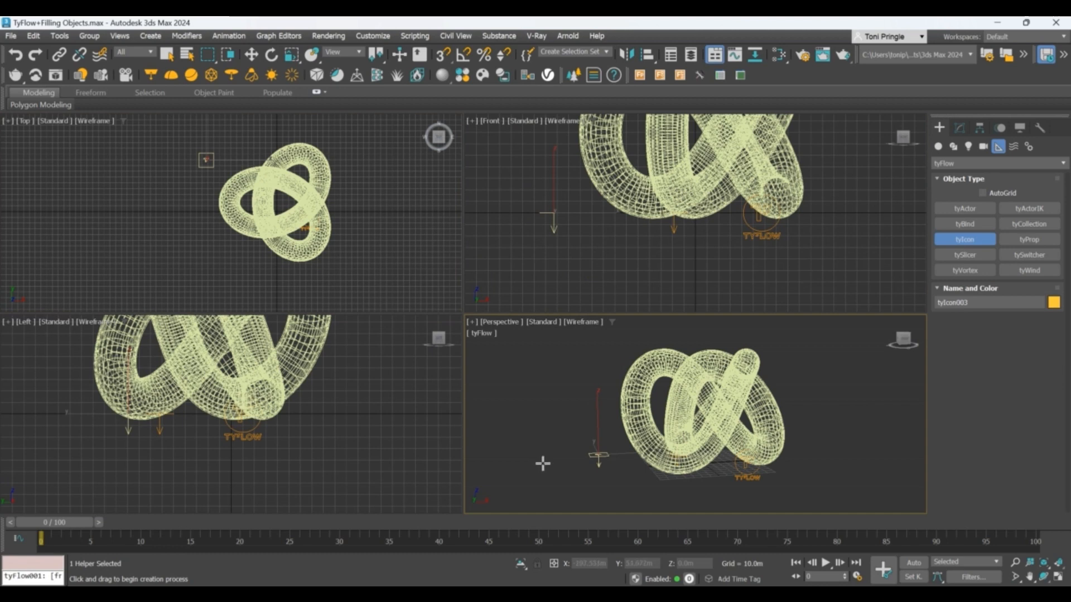
key(ctrl+z)
key(alt+q)
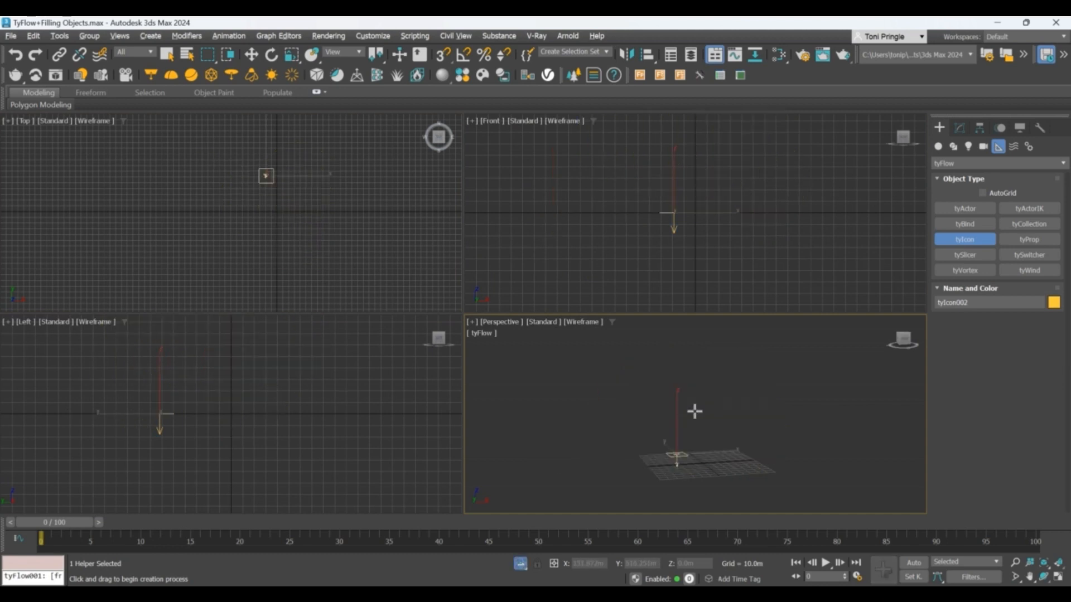
key(alt+q)
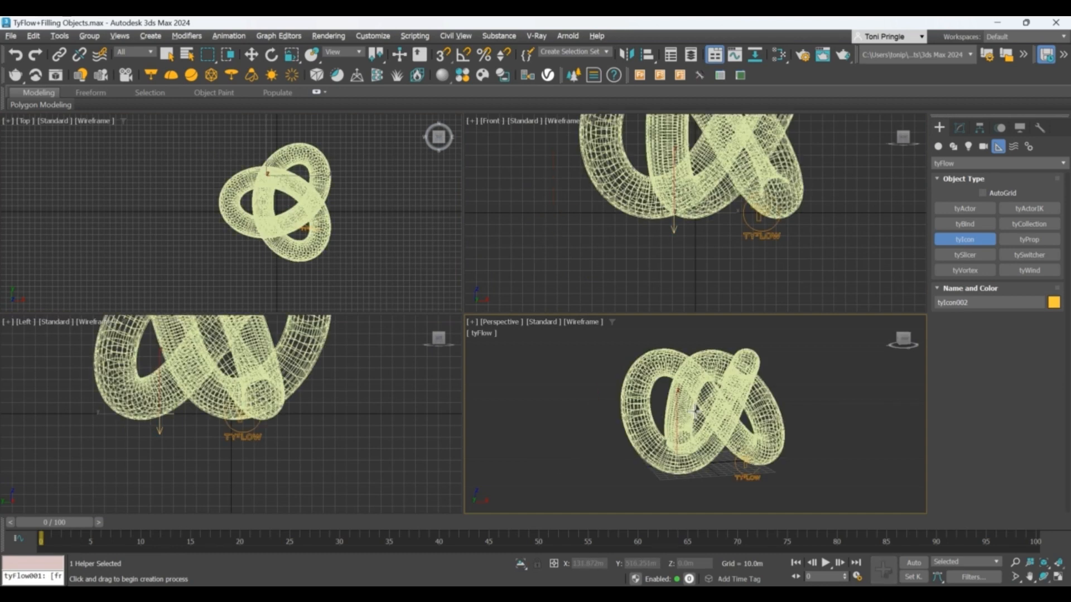
- In the Perspective view, raise the tyIcon along Z to about 122 m, up to the torus knot's tube
key(alt+w)
scroll(516, 182, up, 5)
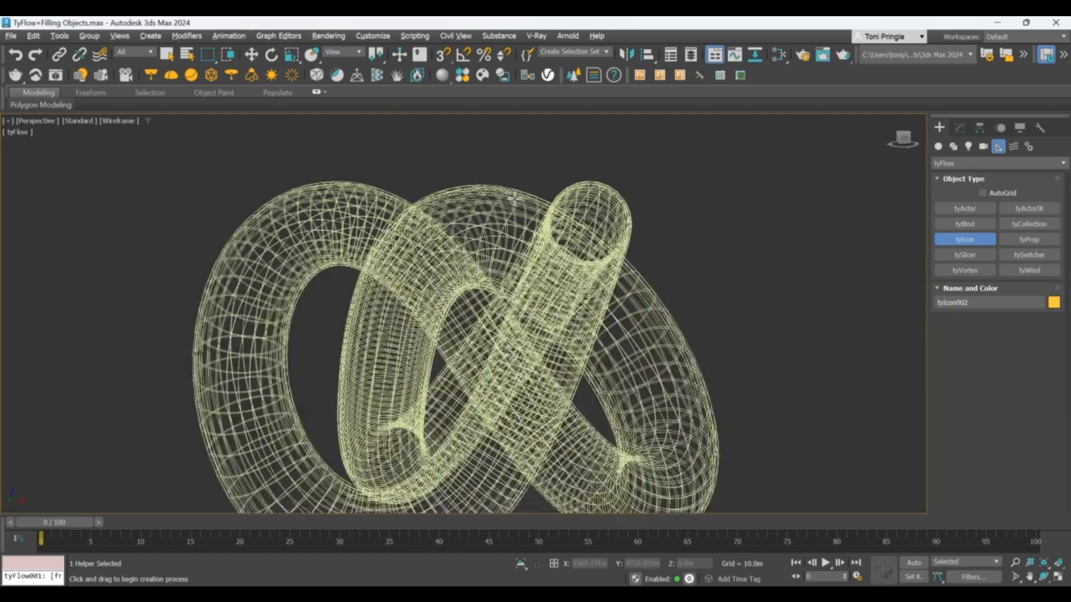
alt+middle_drag(514, 196, 612, 192)
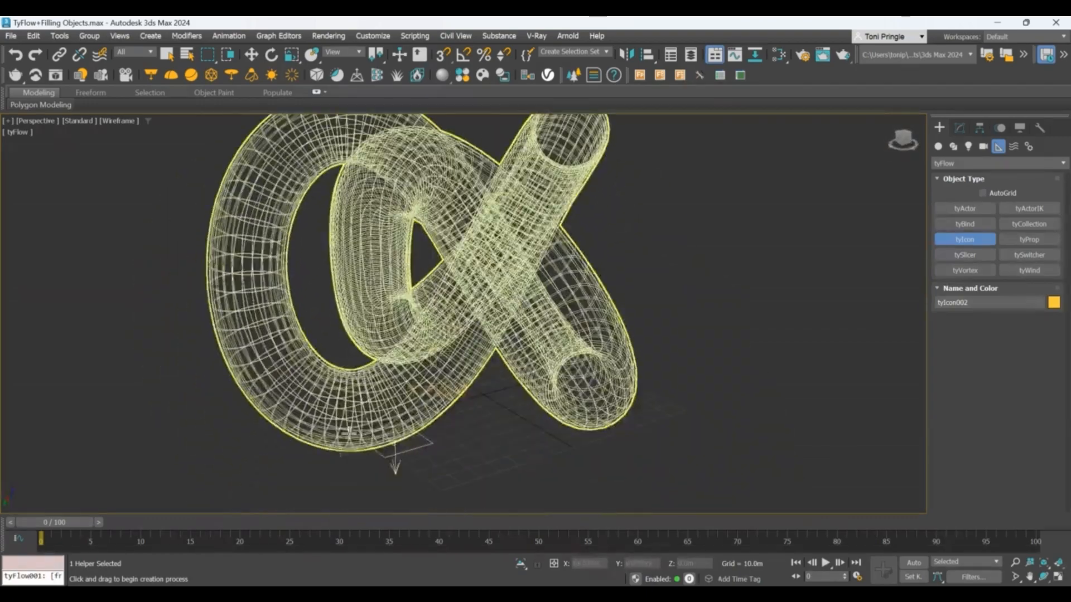
click(247, 56)
drag(396, 461, 389, 189)
- Move the torus knot together with the tyIcon, placing the knot at about Y 2.4 m and Z 75.3 m, and clear the selection
alt+middle_drag(535, 413, 410, 315)
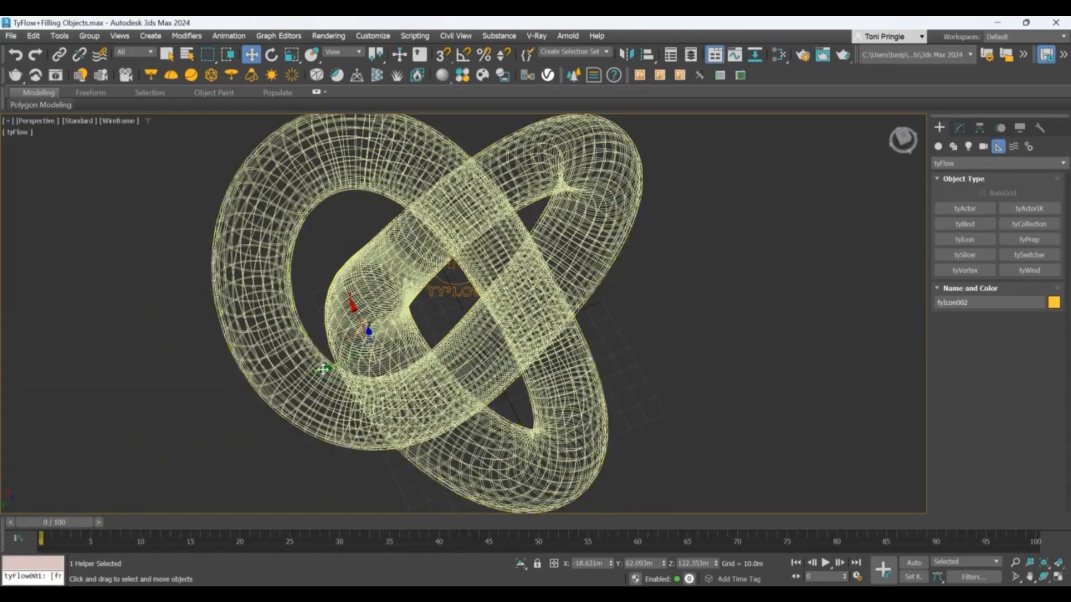
ctrl+click(404, 339)
alt+middle_drag(404, 339, 392, 349)
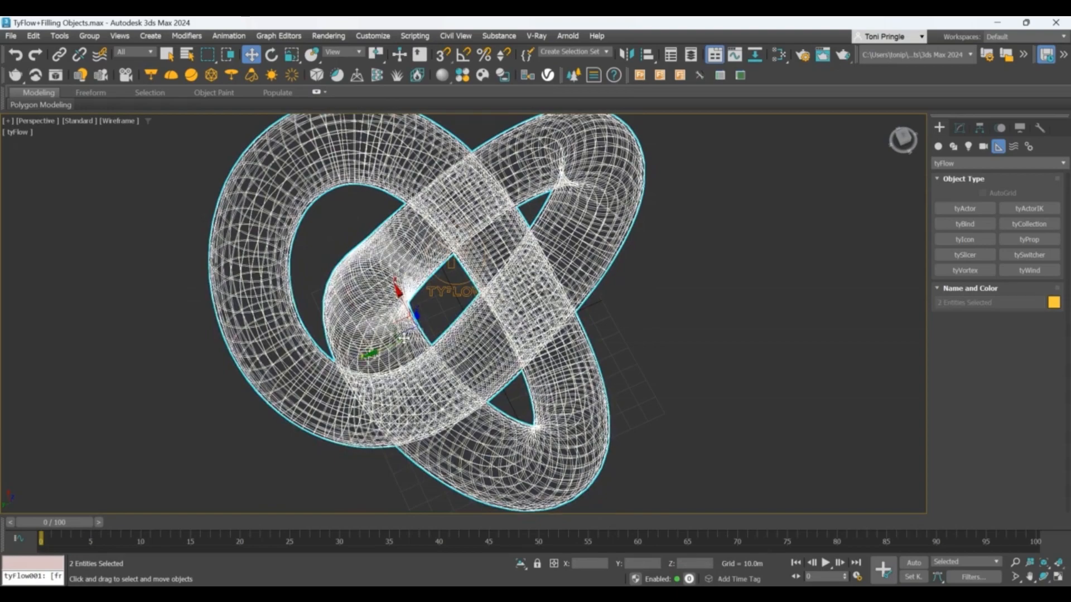
drag(376, 352, 401, 335)
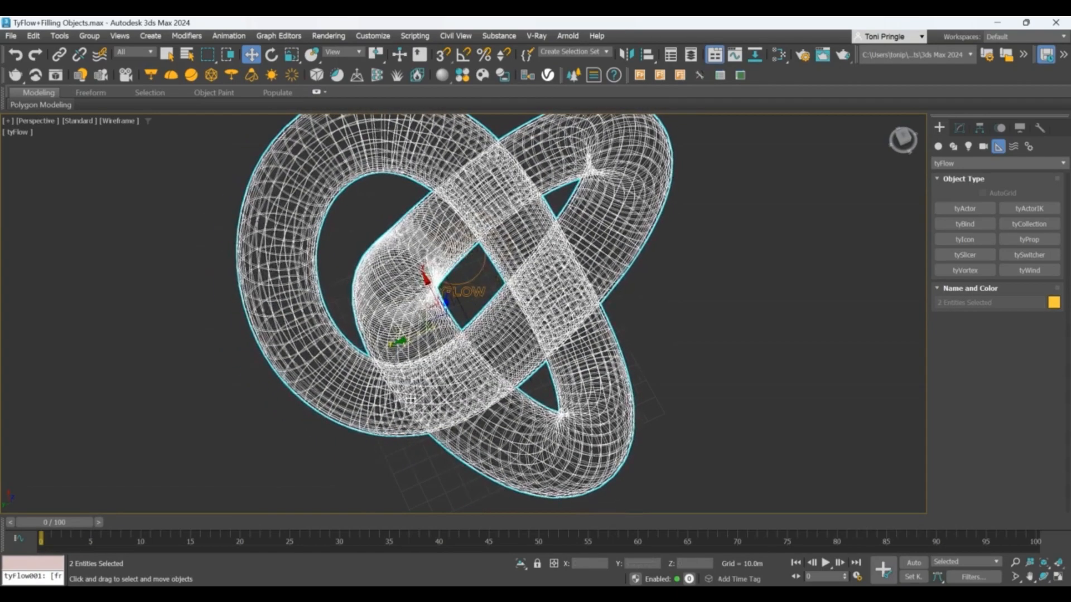
alt+middle_drag(413, 415, 490, 363)
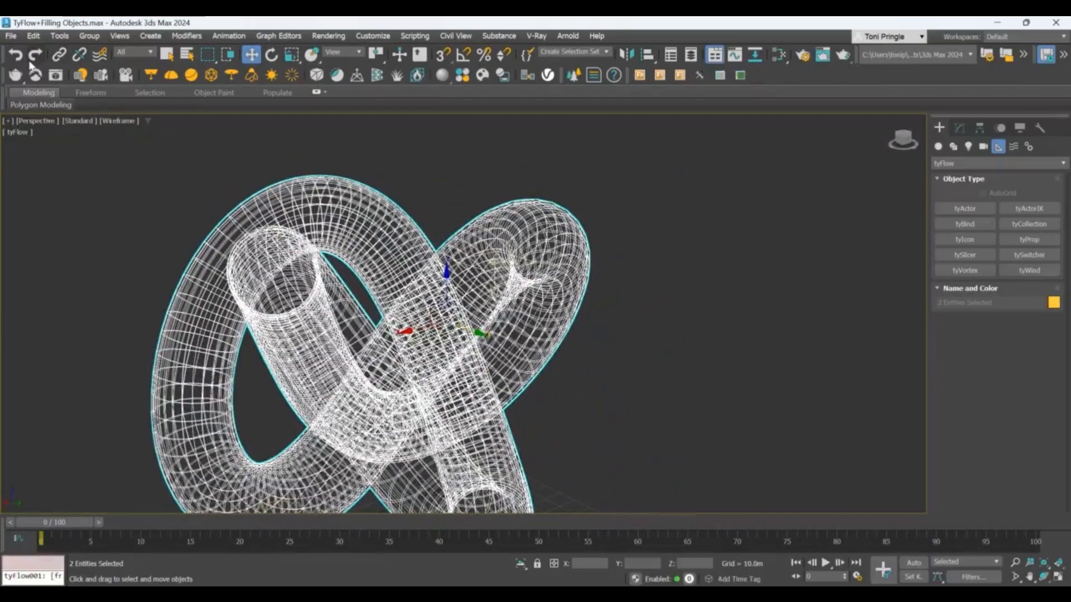
click(494, 258)
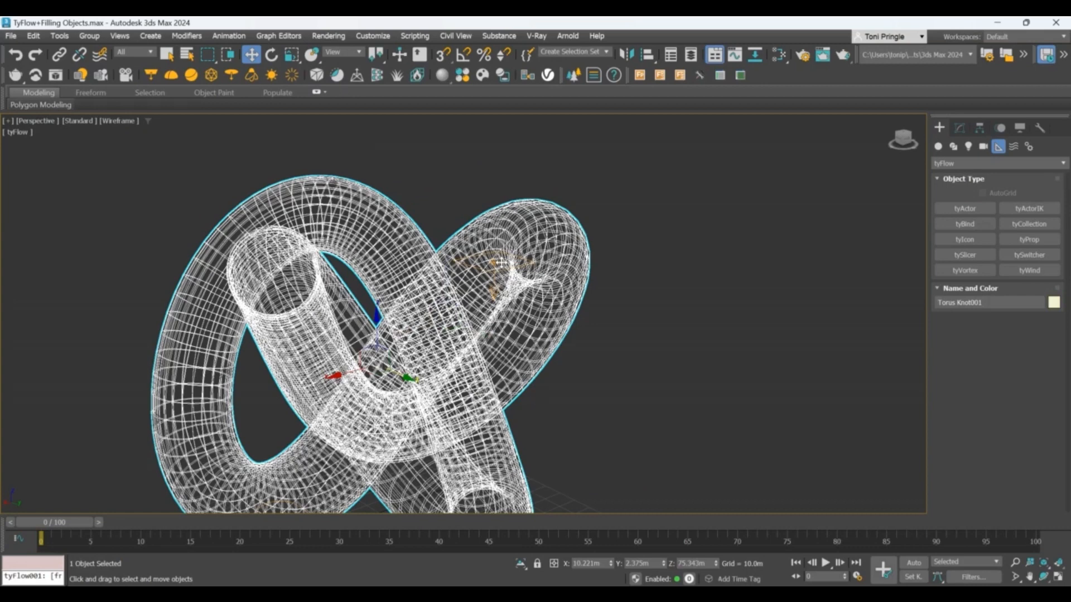
click(734, 289)
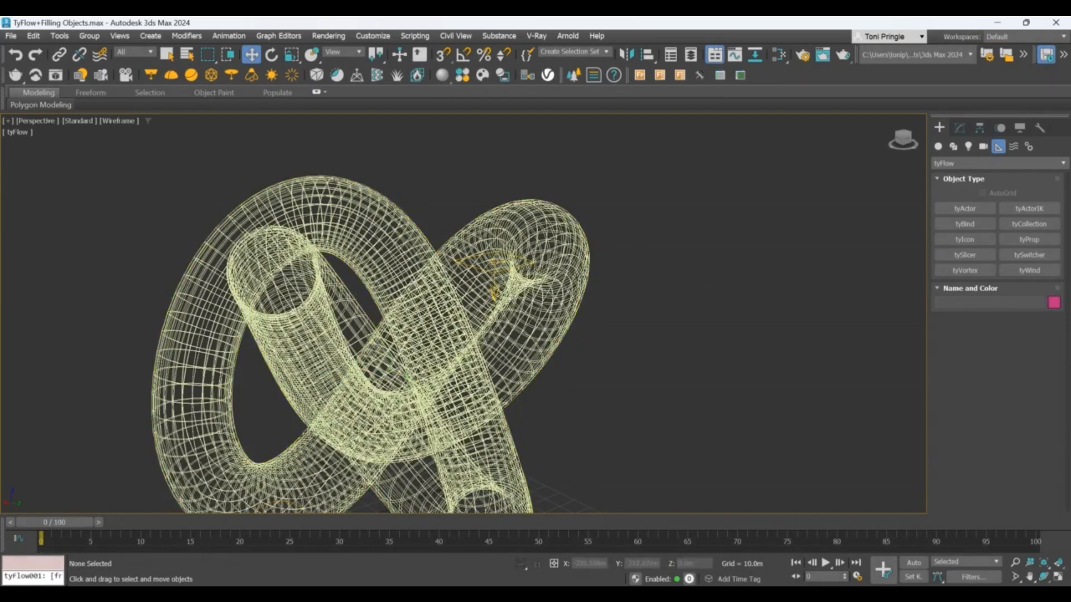
- Clone the tyIcon along Y to about -104.6 m, outside the torus knot
click(495, 261)
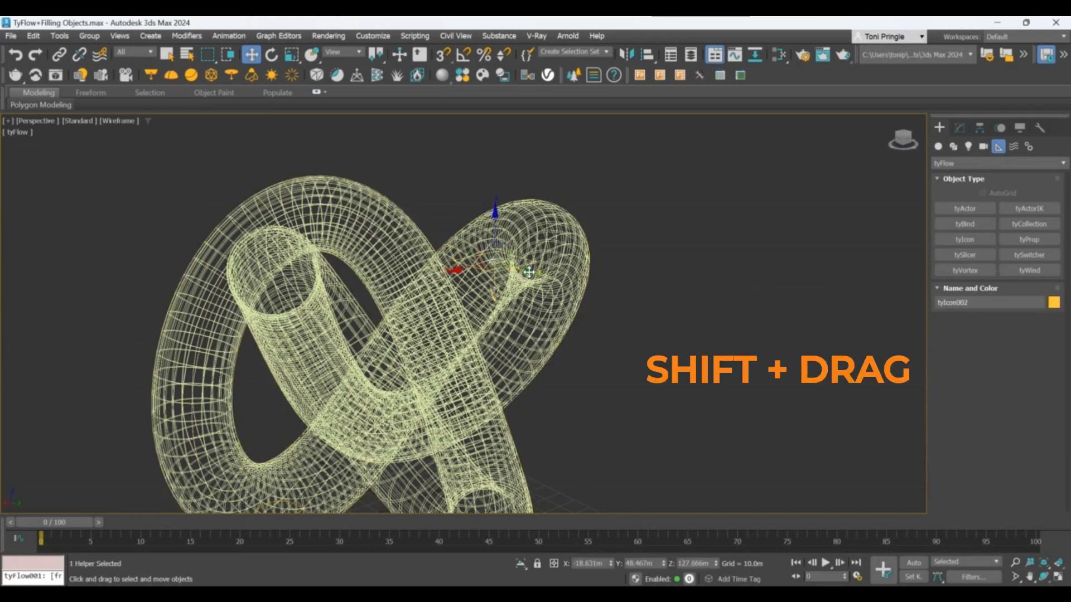
shift+drag(530, 273, 335, 214)
click(529, 362)
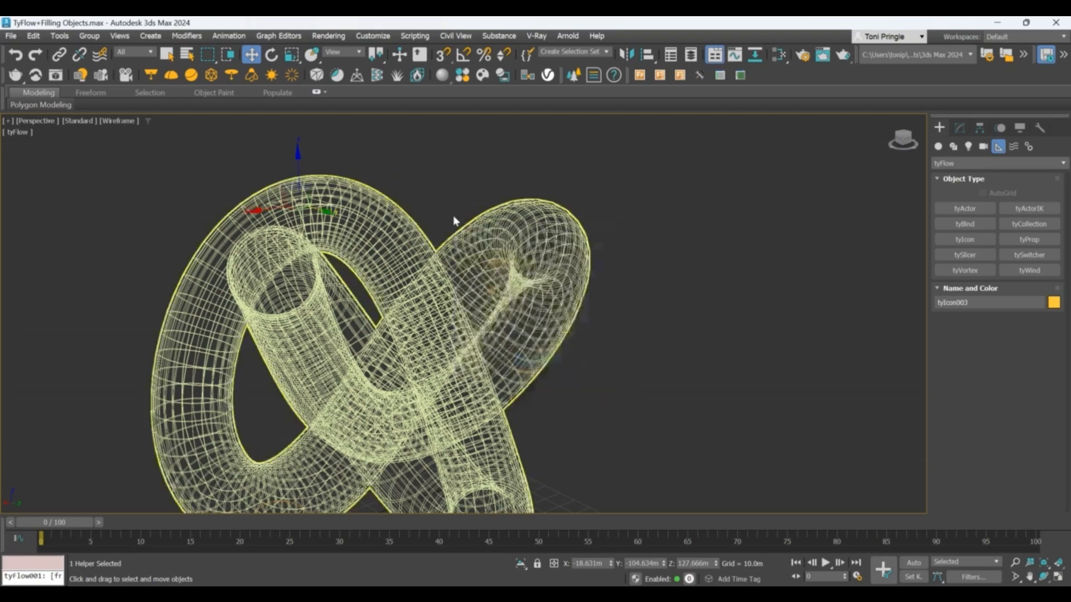
- Move the cloned tyIcon to about X 10.8 m and Y -67.5 m, inside the tube of the torus knot's other upper loop
mouse_move(453, 216)
alt+middle_down()
mouse_move(491, 223)
mouse_move(563, 290)
alt+middle_up()
alt+middle_drag(532, 332, 598, 285)
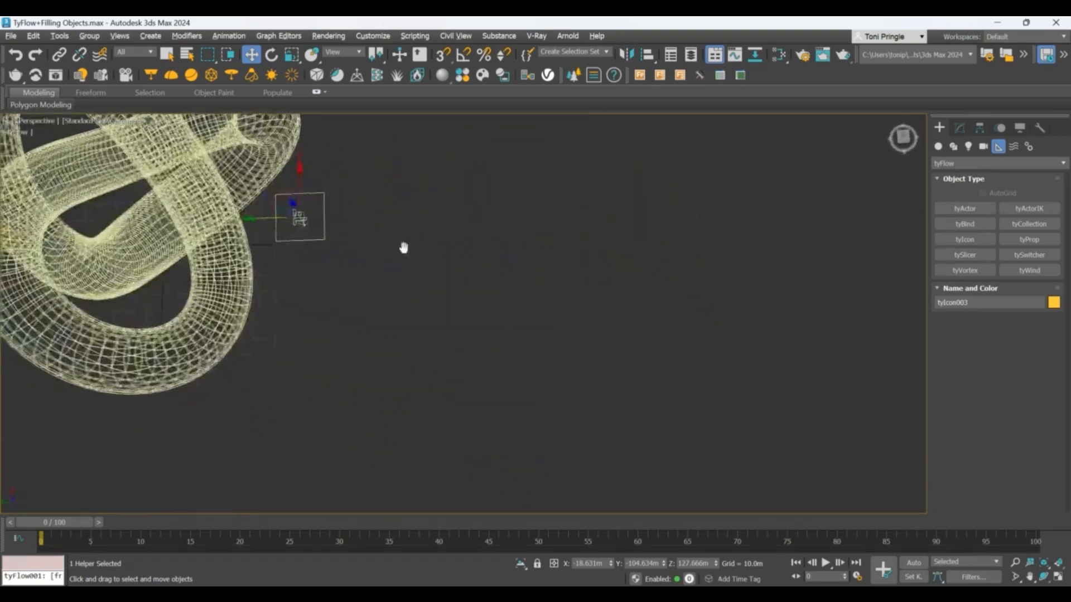
middle_drag(403, 246, 481, 337)
scroll(351, 261, up, 3)
middle_drag(351, 260, 495, 242)
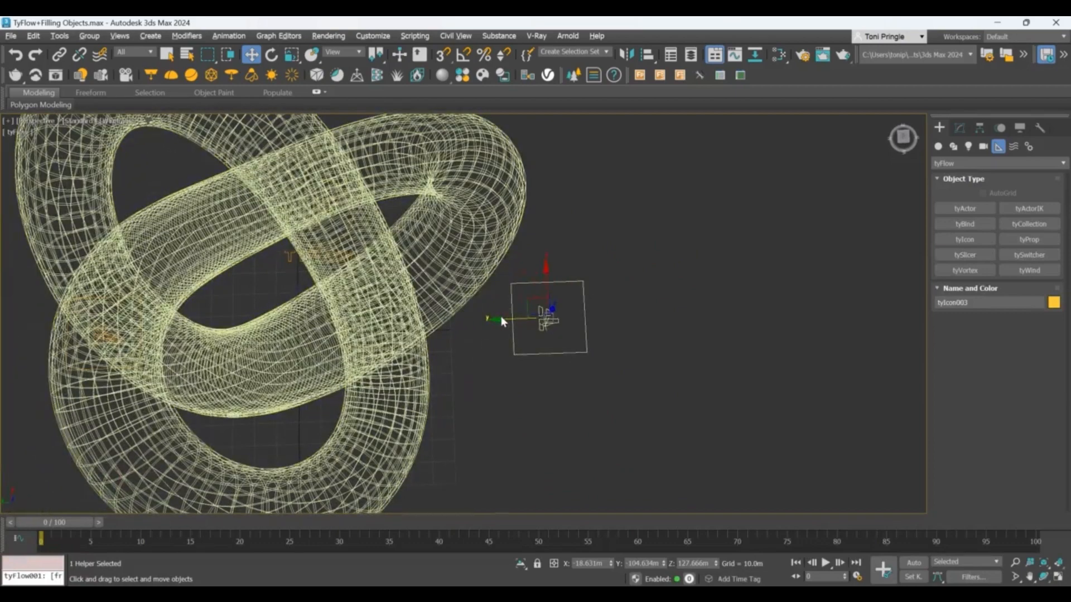
click(473, 321)
click(547, 319)
drag(503, 319, 439, 188)
alt+middle_drag(514, 346, 301, 488)
scroll(496, 283, down, 5)
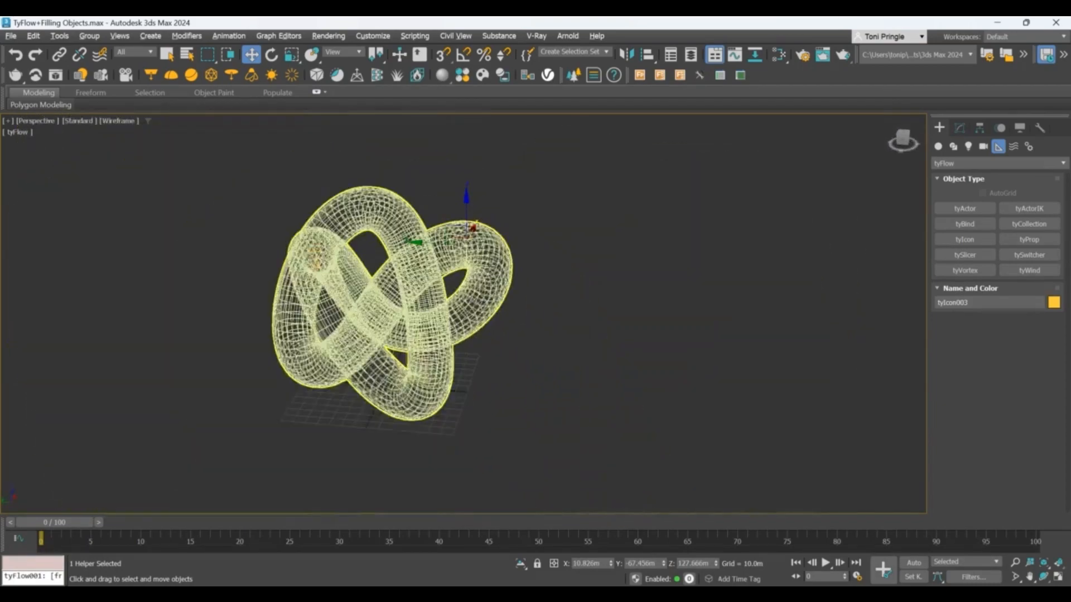
middle_drag(487, 265, 545, 259)
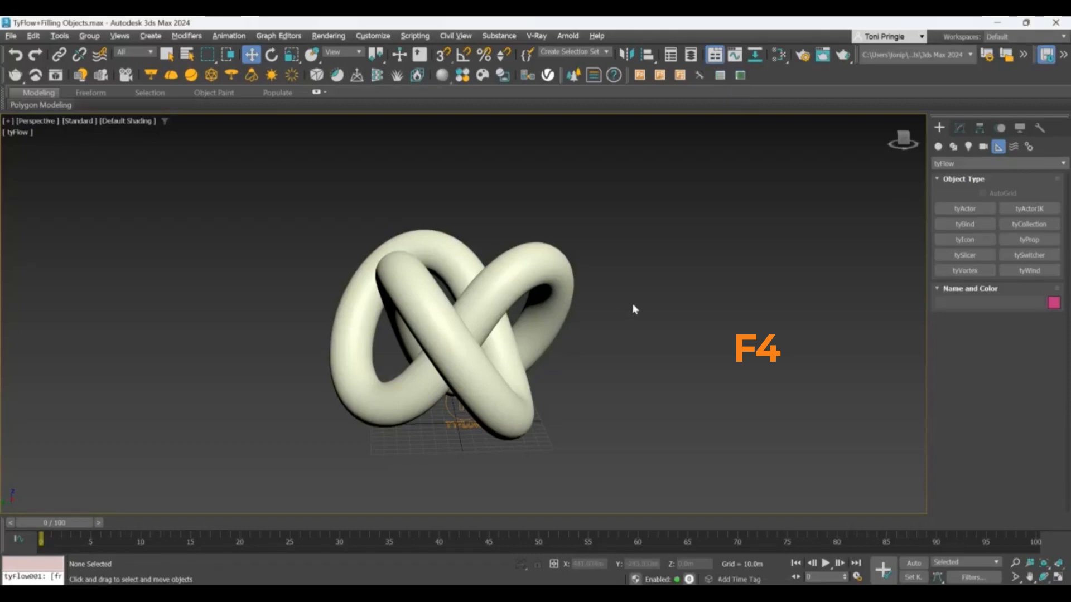
- Make the torus knot see-through and move the tyFlow icon out beside it to about Y -173 m
click(546, 349)
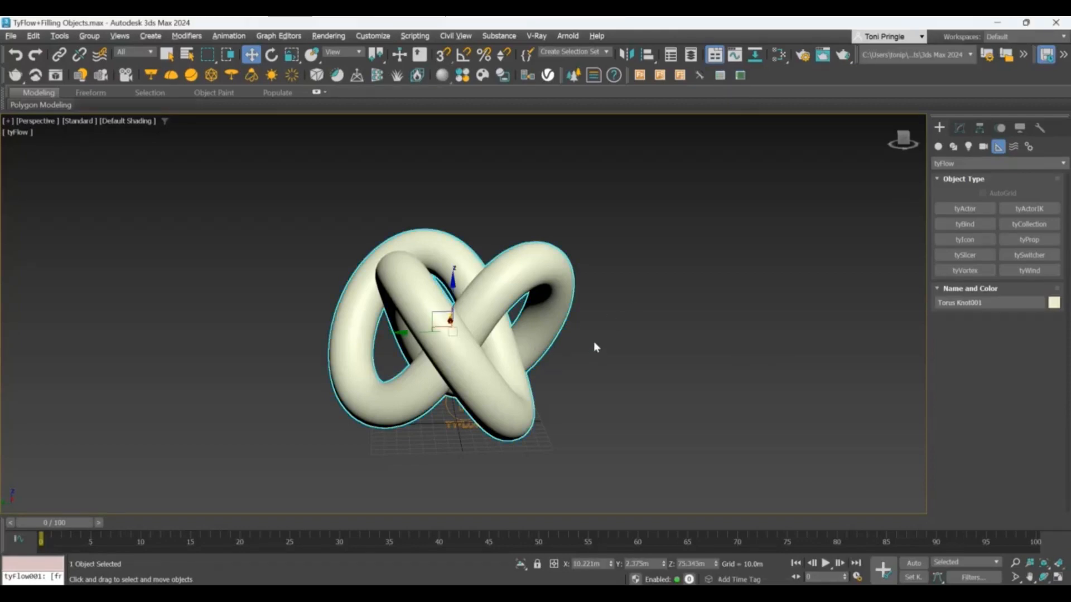
key(alt+x)
scroll(451, 366, up, 4)
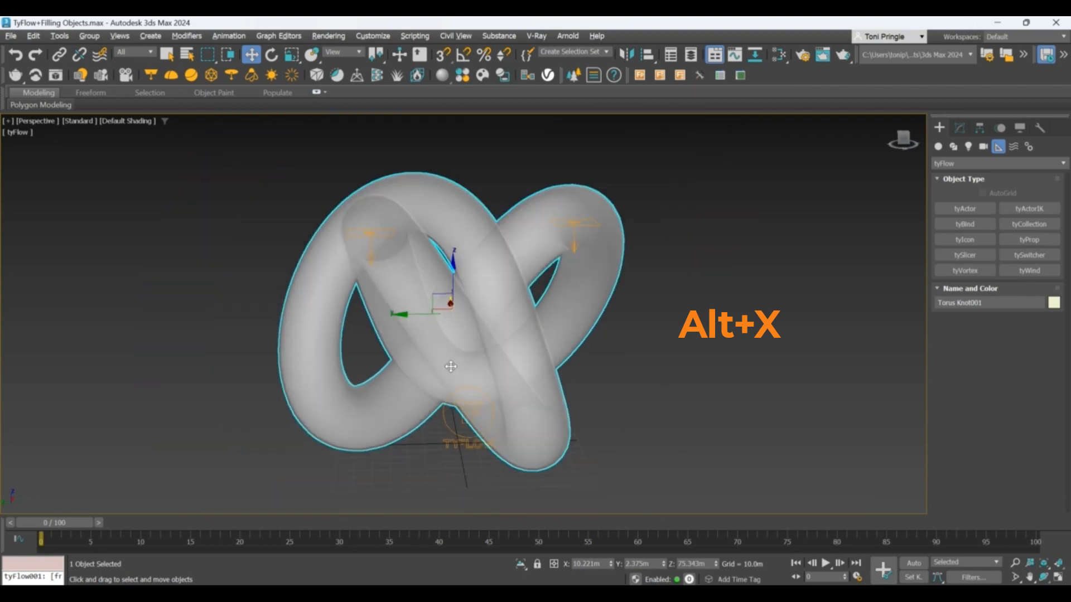
scroll(451, 366, down, 2)
click(455, 416)
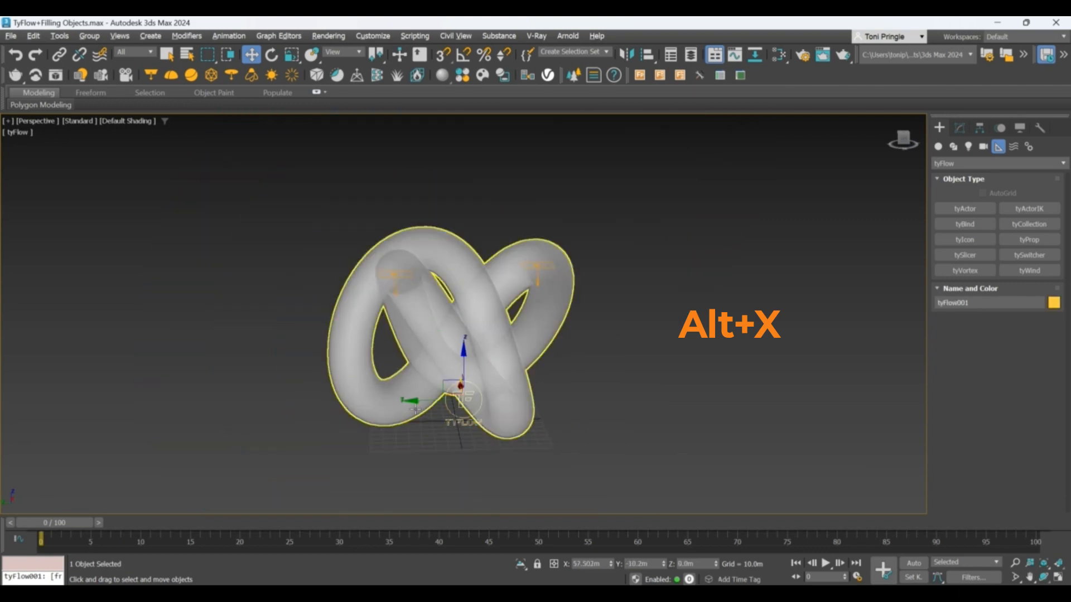
drag(415, 409, 598, 418)
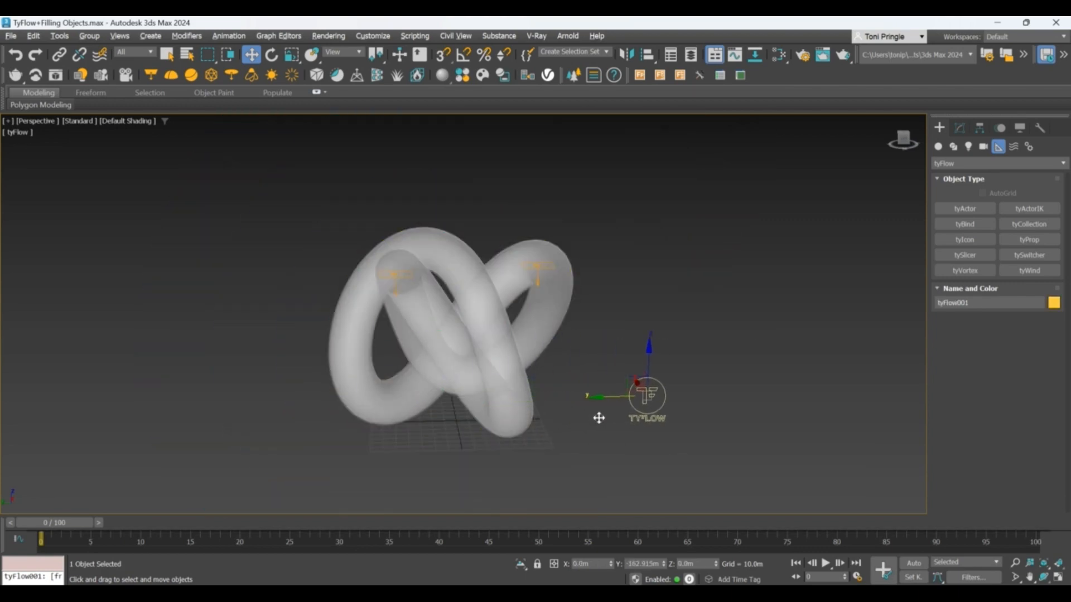
- Create an event with a Birth operator in the tyFlow editor and set its end frame to 300
click(959, 129)
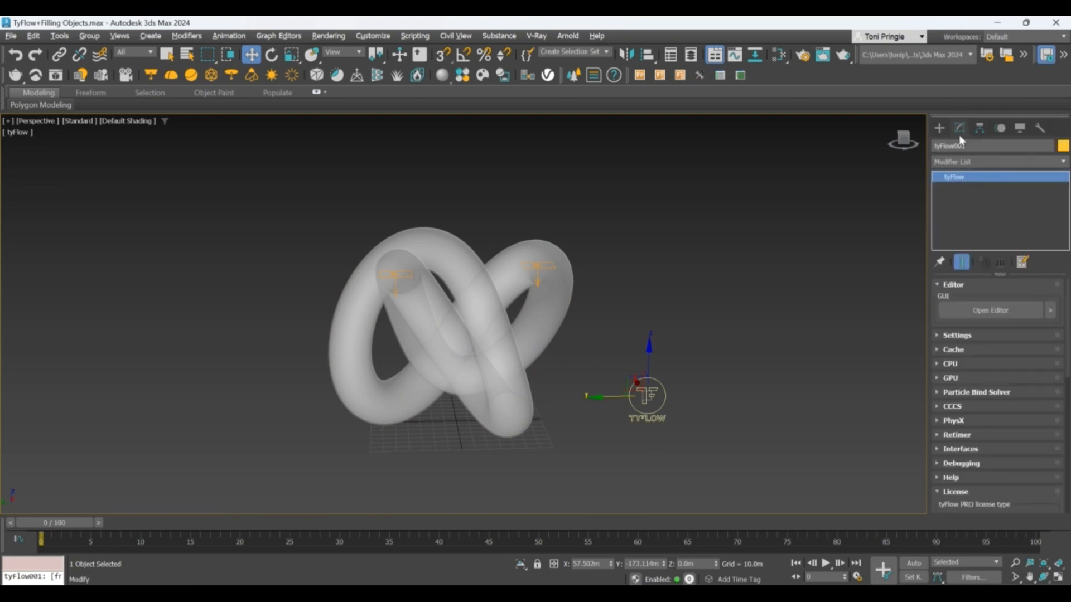
click(981, 311)
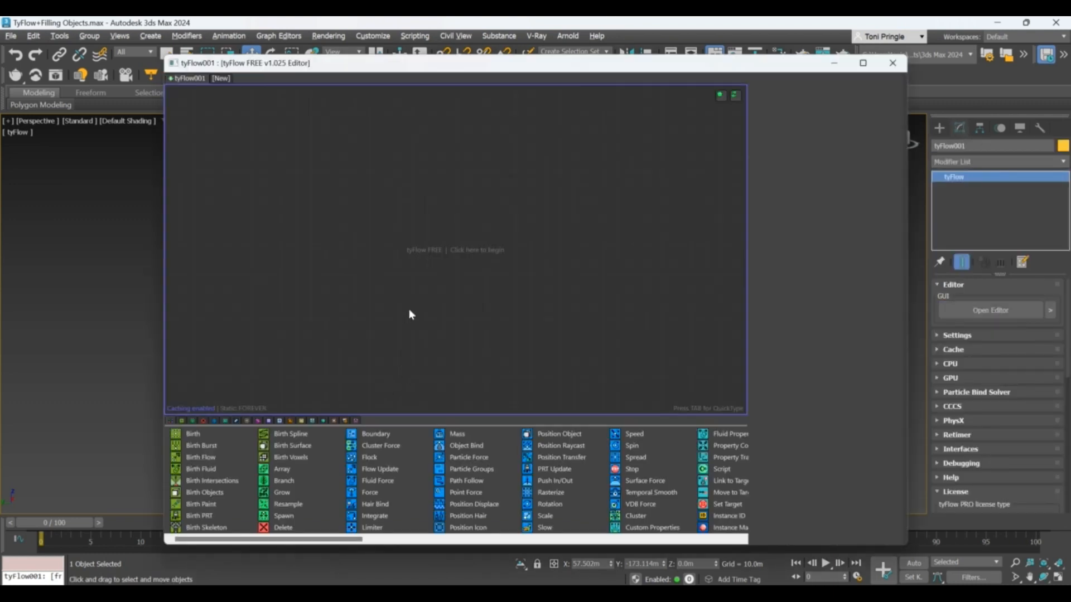
drag(214, 435, 223, 431)
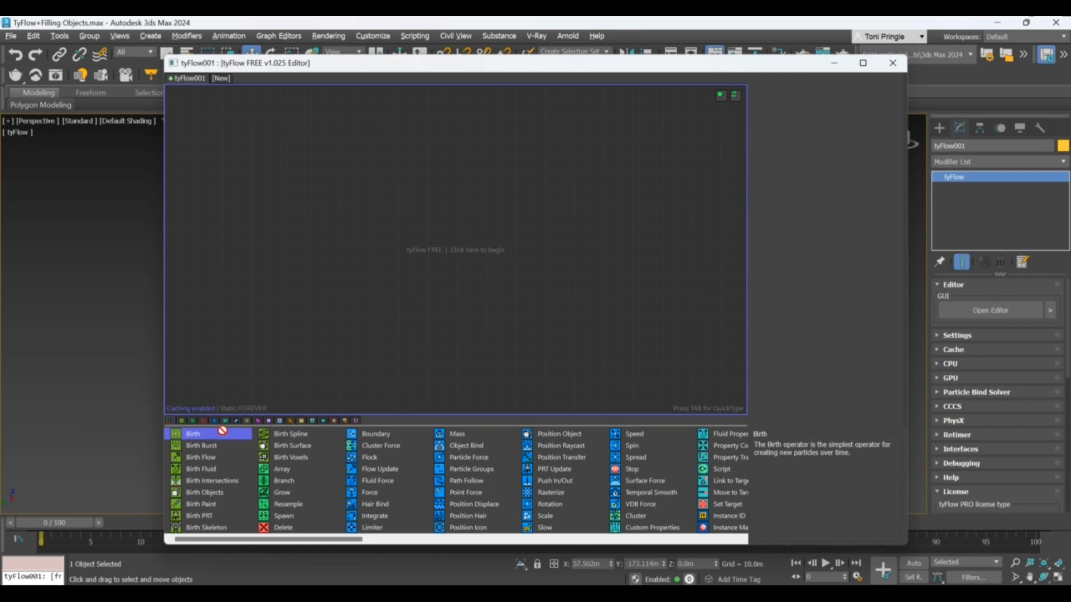
drag(319, 249, 410, 196)
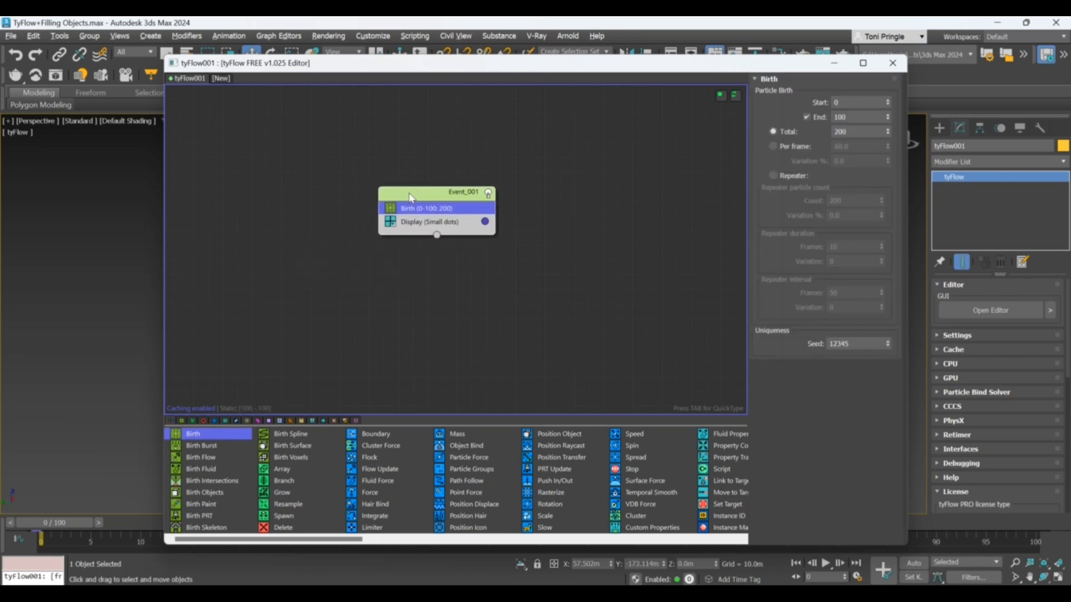
drag(162, 254, 480, 262)
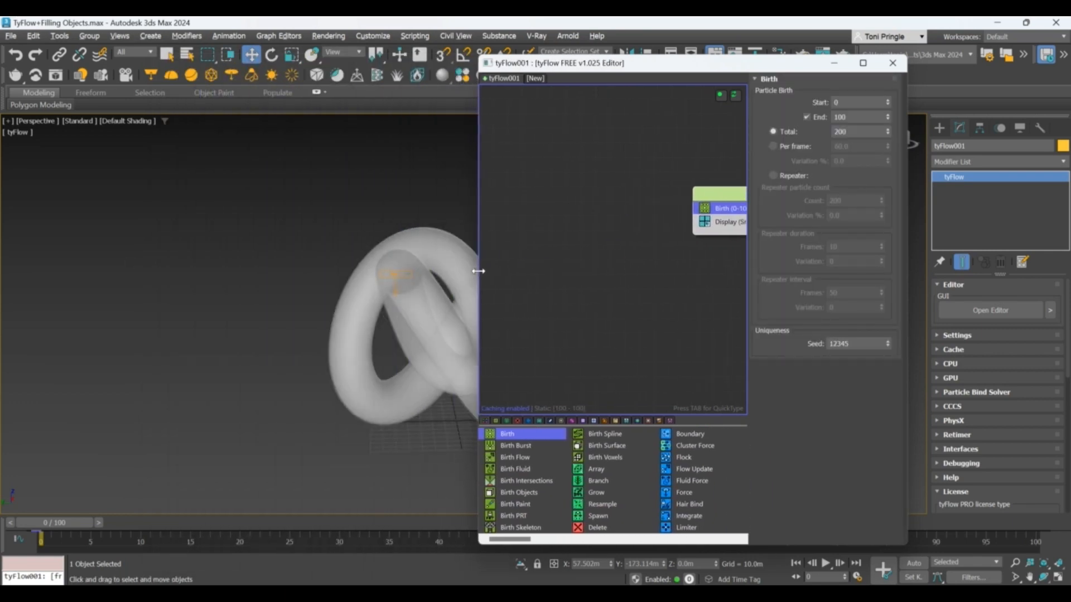
click(860, 118)
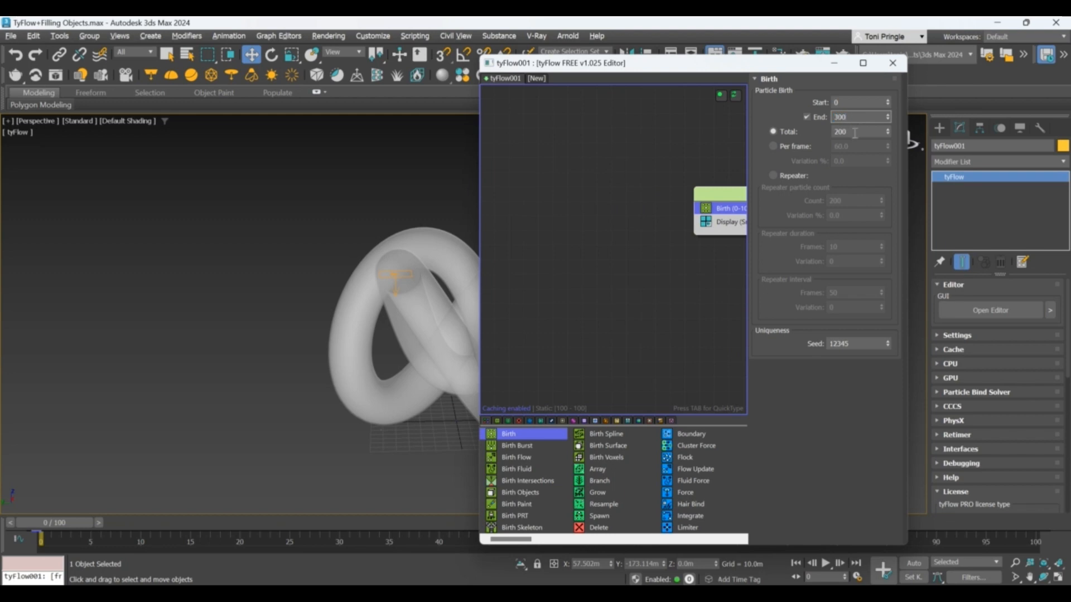
- Turn off real-time playback, set the animation length to 300 frames and scrub to frame 286
click(1008, 523)
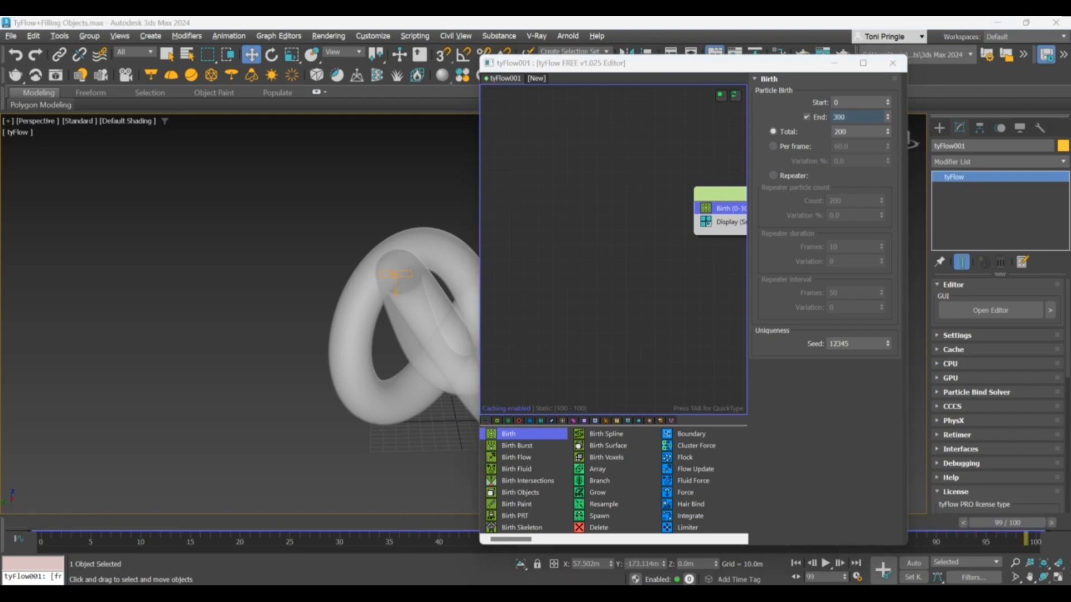
click(857, 578)
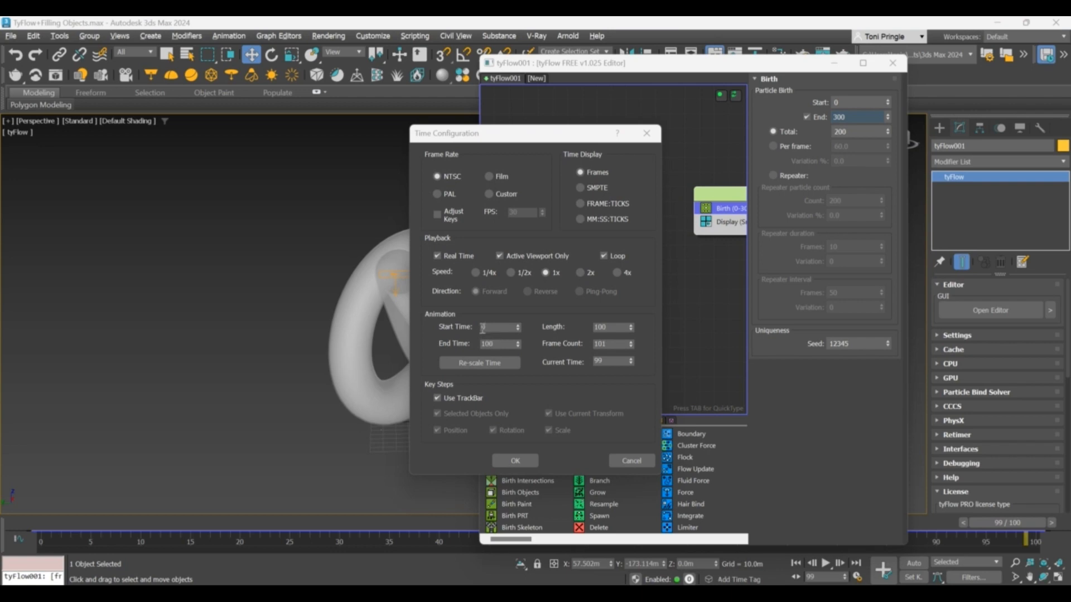
click(437, 256)
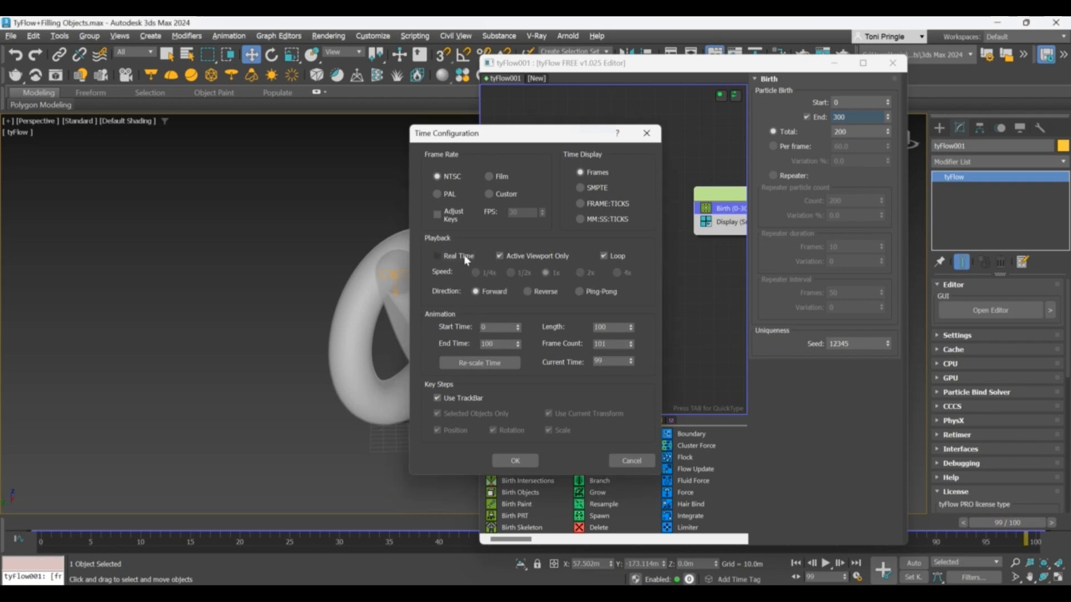
double_click(612, 325)
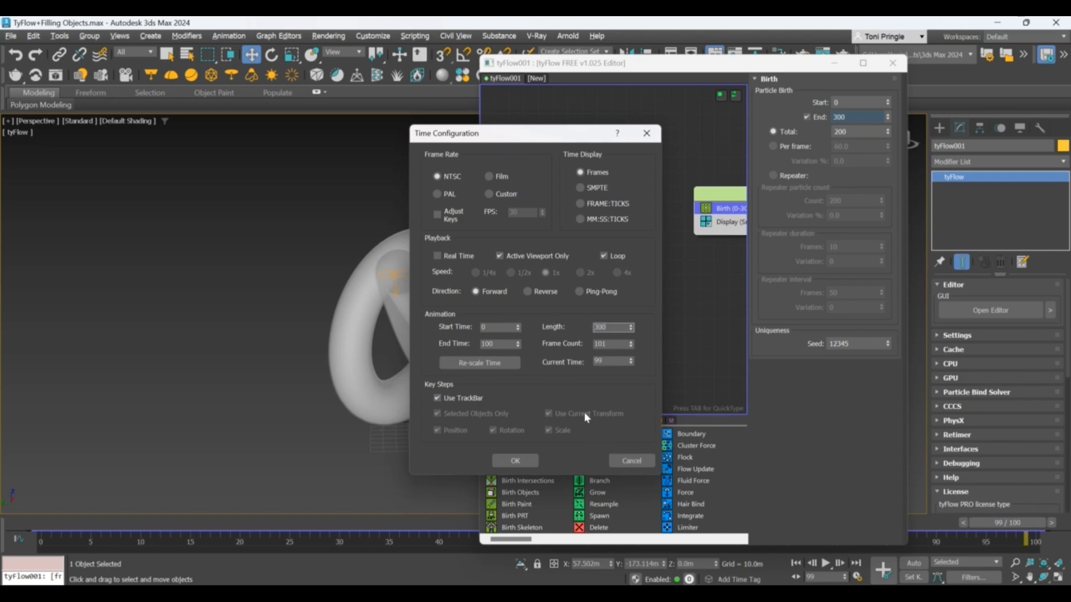
click(514, 461)
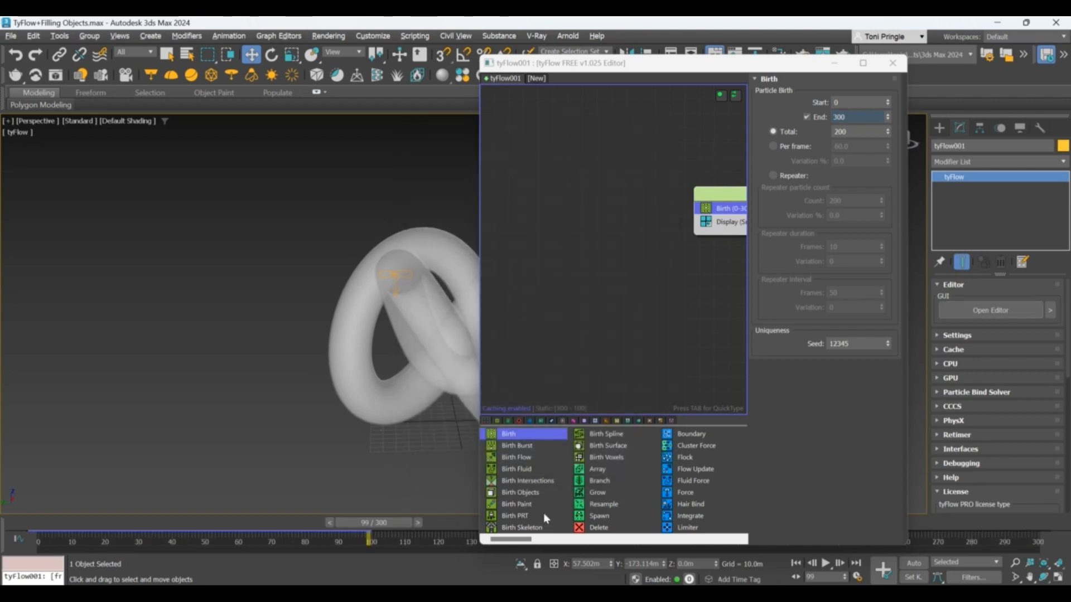
drag(382, 524, 992, 559)
key(w)
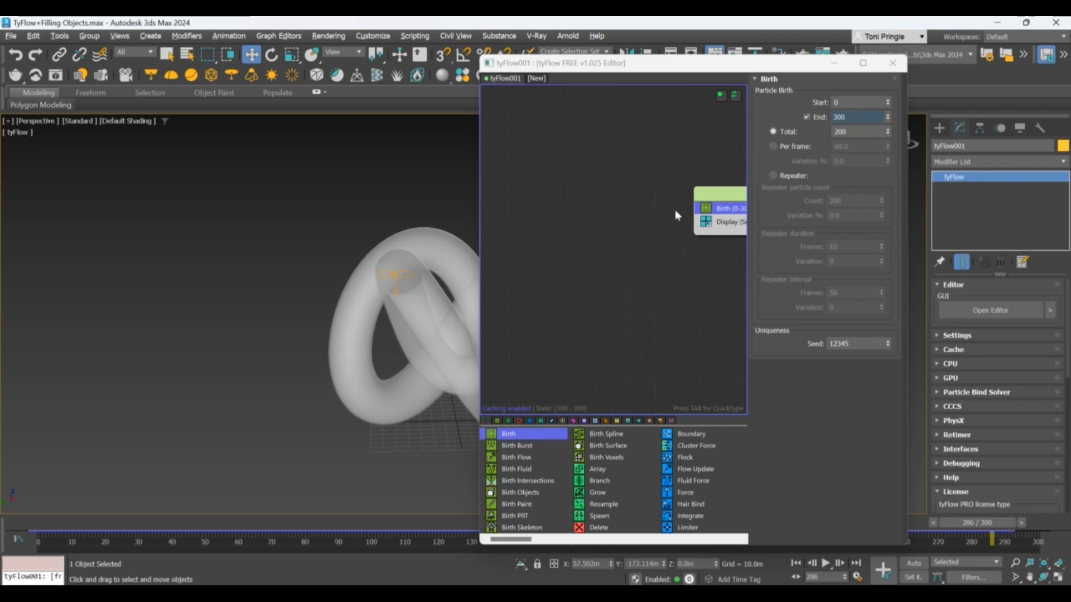
- Add a Position Icon operator to the event below the Birth operator
drag(715, 204, 615, 202)
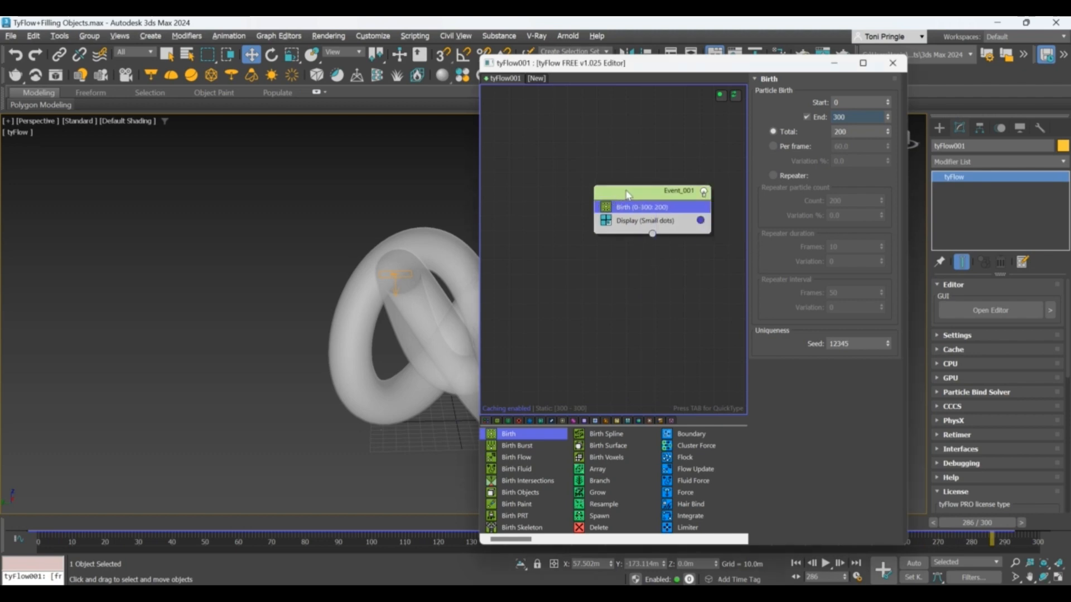
right_click(627, 191)
click(615, 195)
key(Tab)
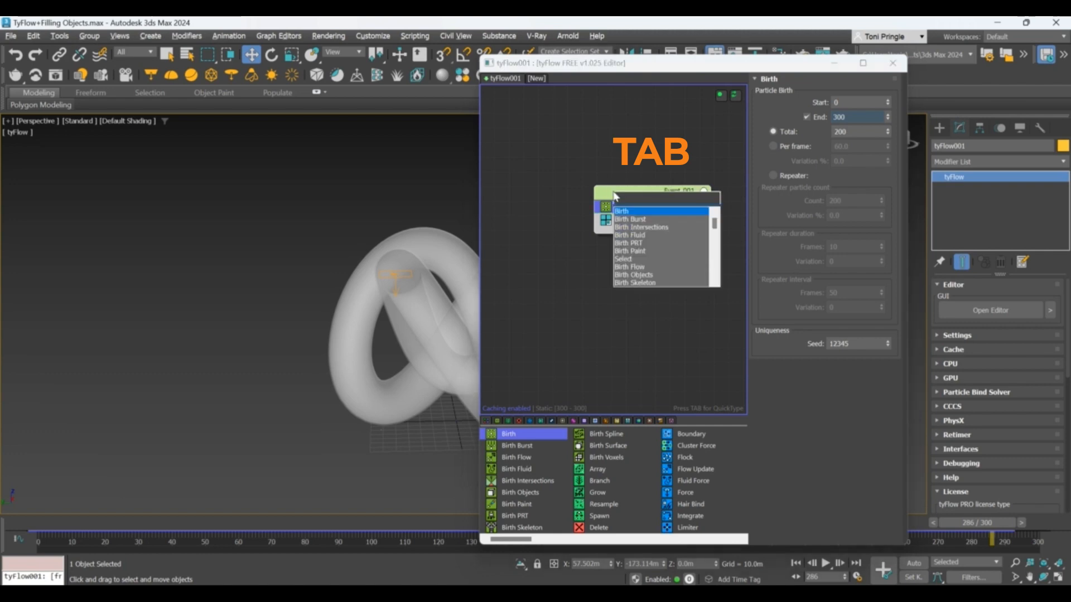
text(pos)
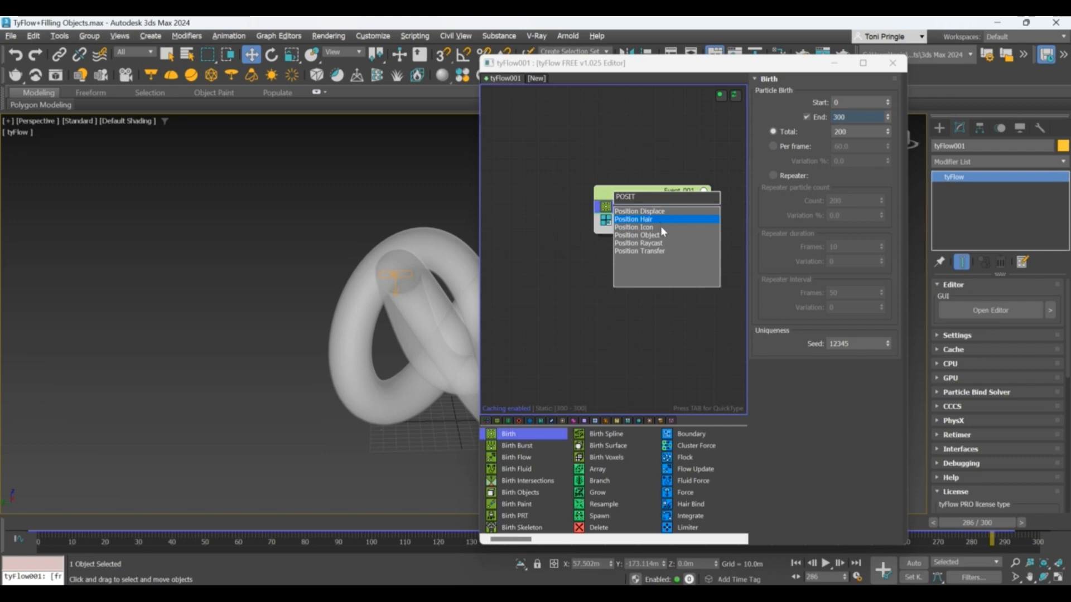
click(660, 227)
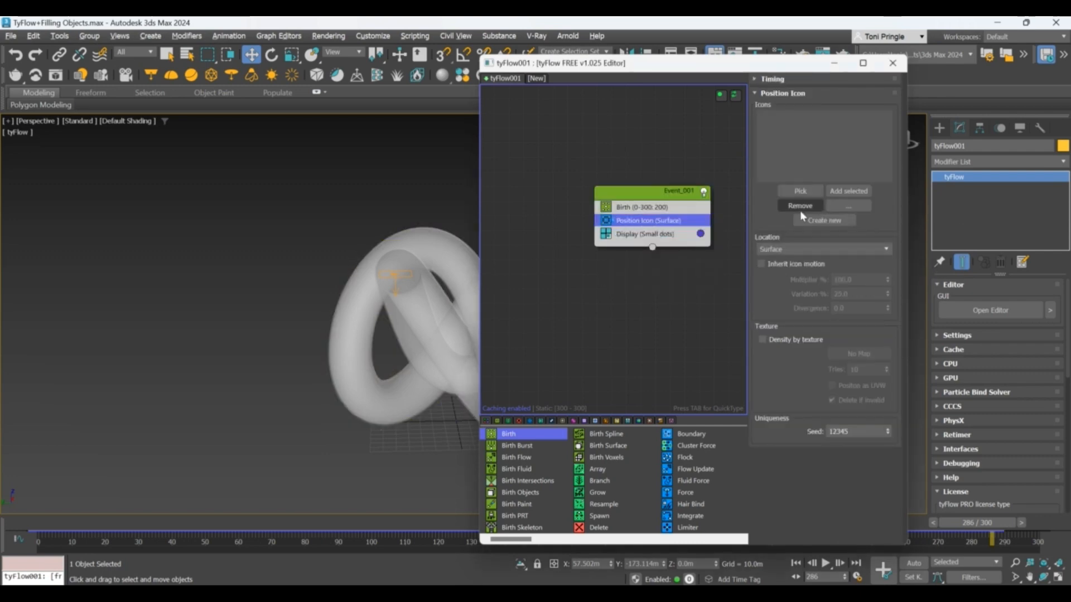
- Assign both tyIcons inside the torus knot to the Position Icon operator as emitters
click(801, 191)
click(394, 279)
middle_drag(374, 272, 208, 255)
click(800, 191)
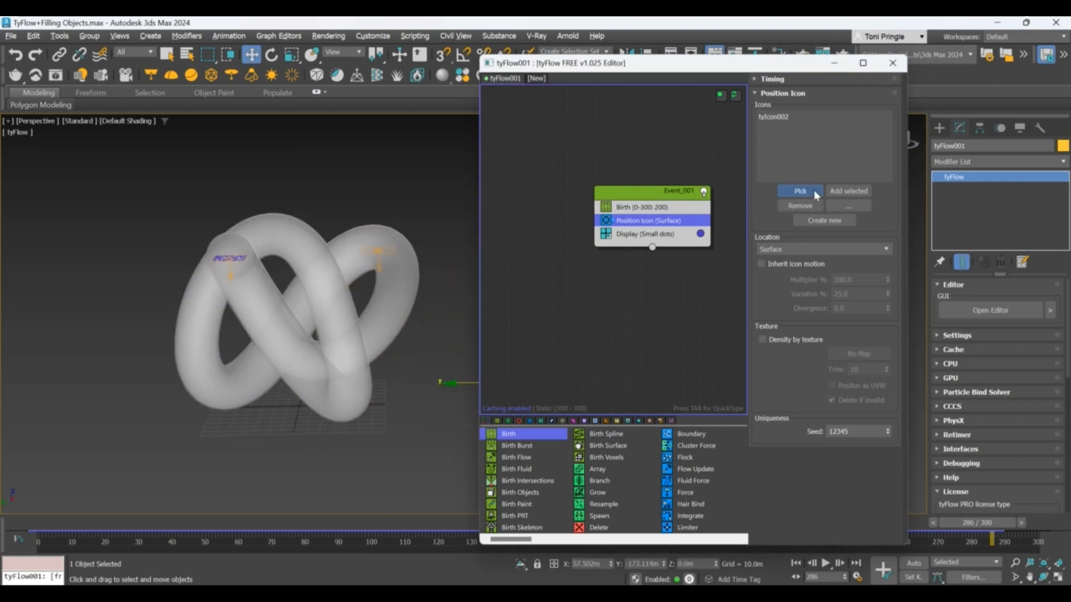
click(375, 251)
scroll(375, 251, up, 8)
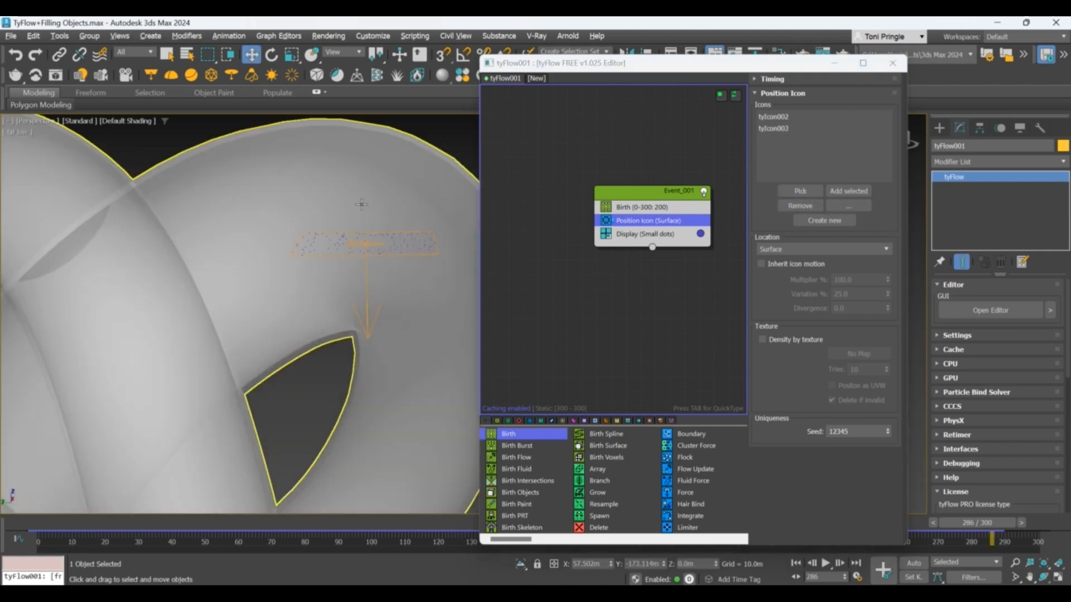
scroll(391, 215, down, 8)
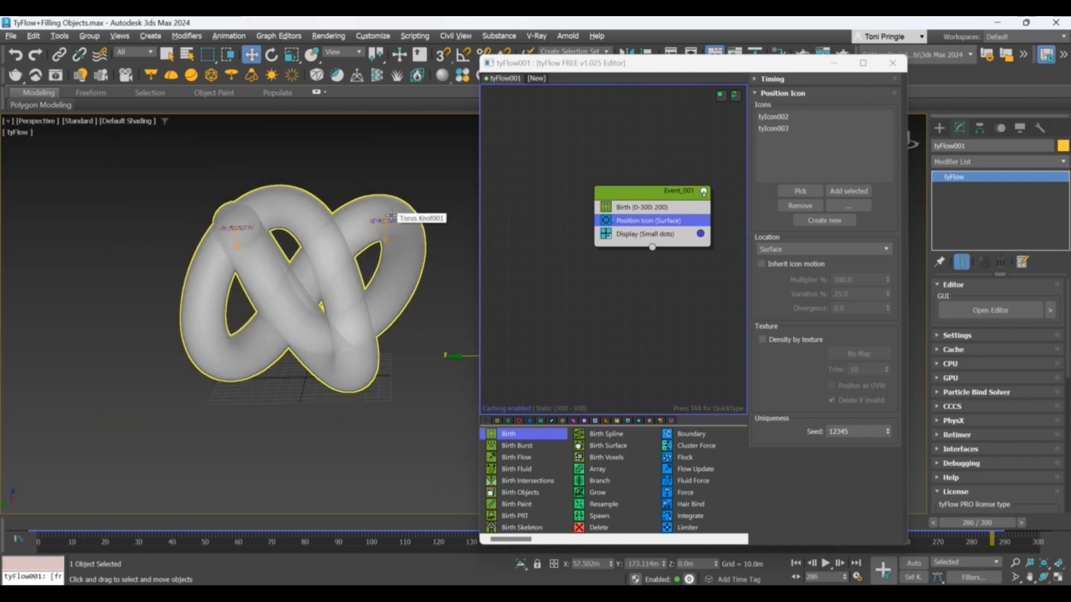
scroll(391, 215, up, 3)
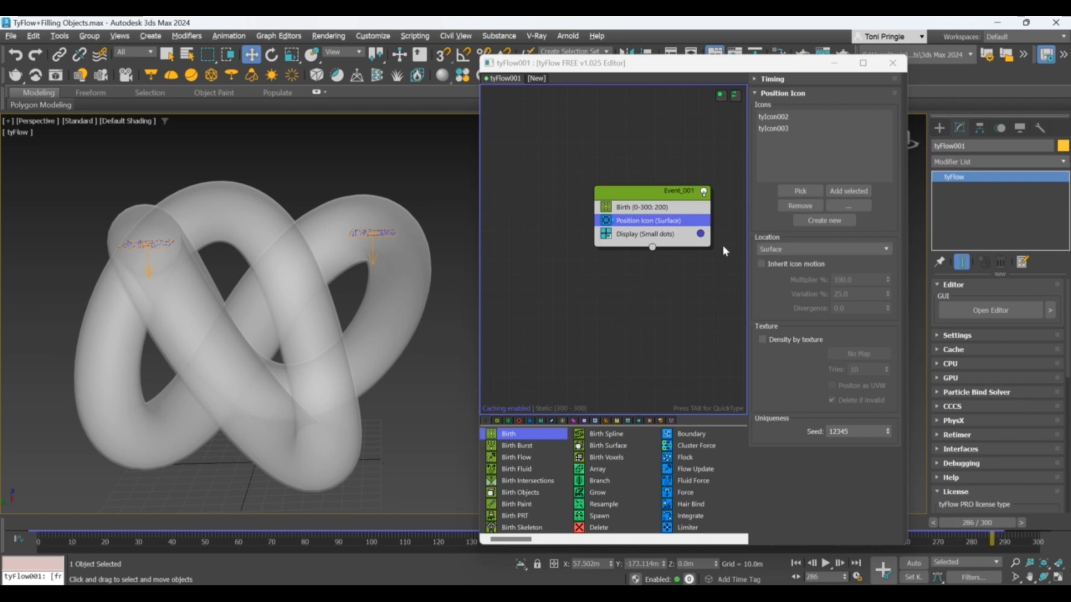
- Change the particles' display colour to red (FF4040)
click(701, 235)
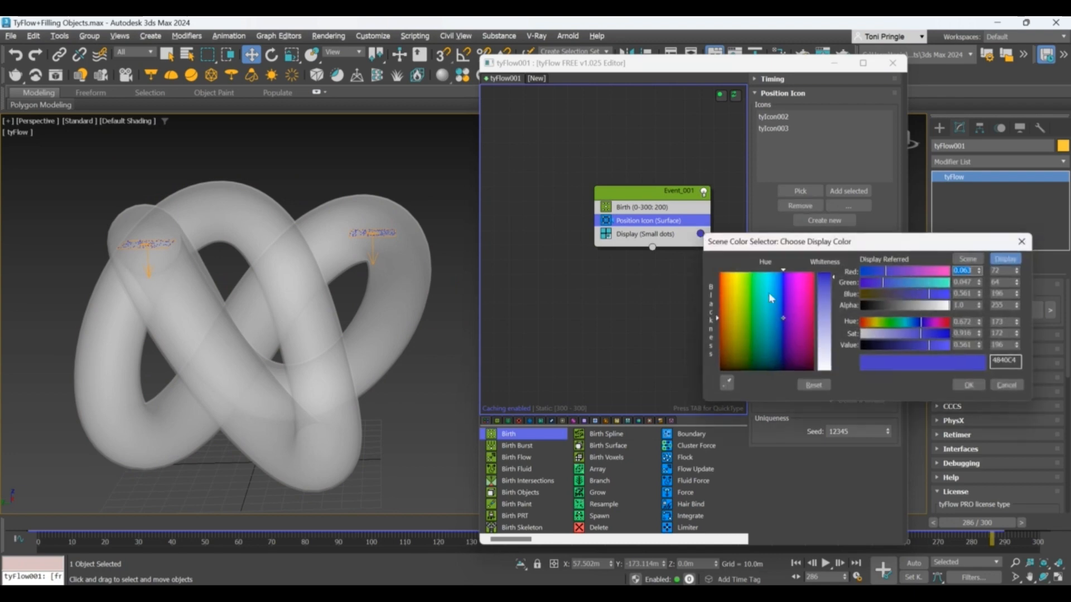
drag(771, 293, 719, 272)
click(969, 385)
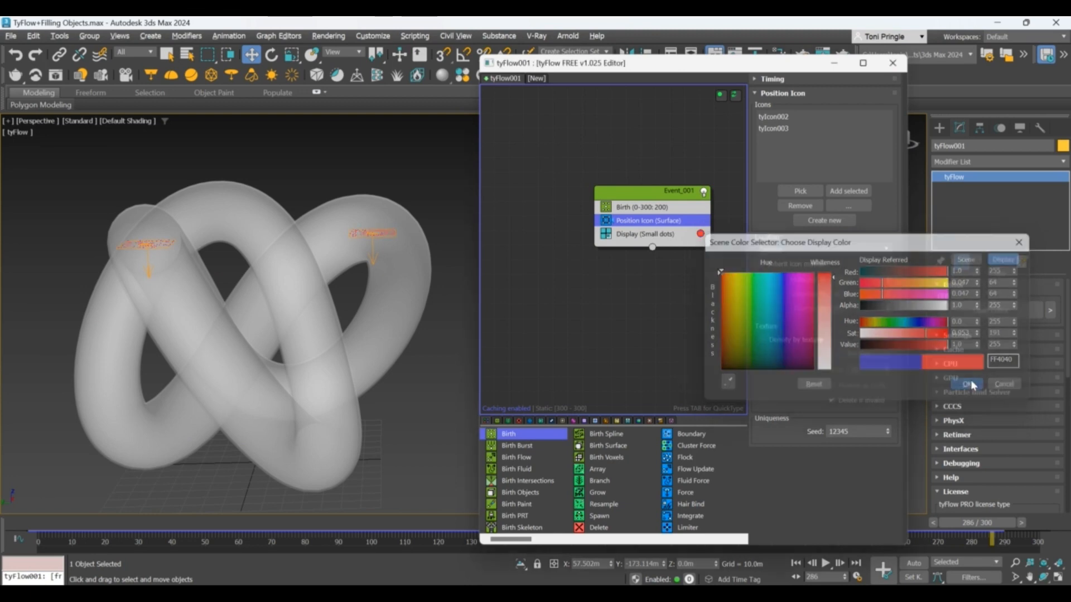
scroll(372, 230, up, 5)
scroll(373, 230, down, 2)
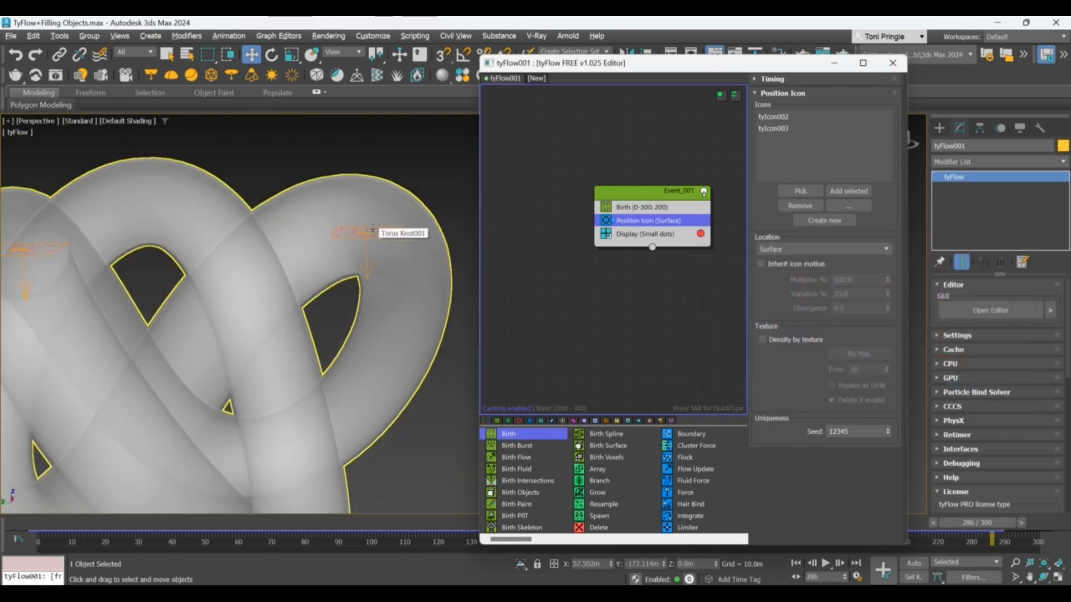
- Add a Shape operator to the event, directly below the Birth operator
click(660, 198)
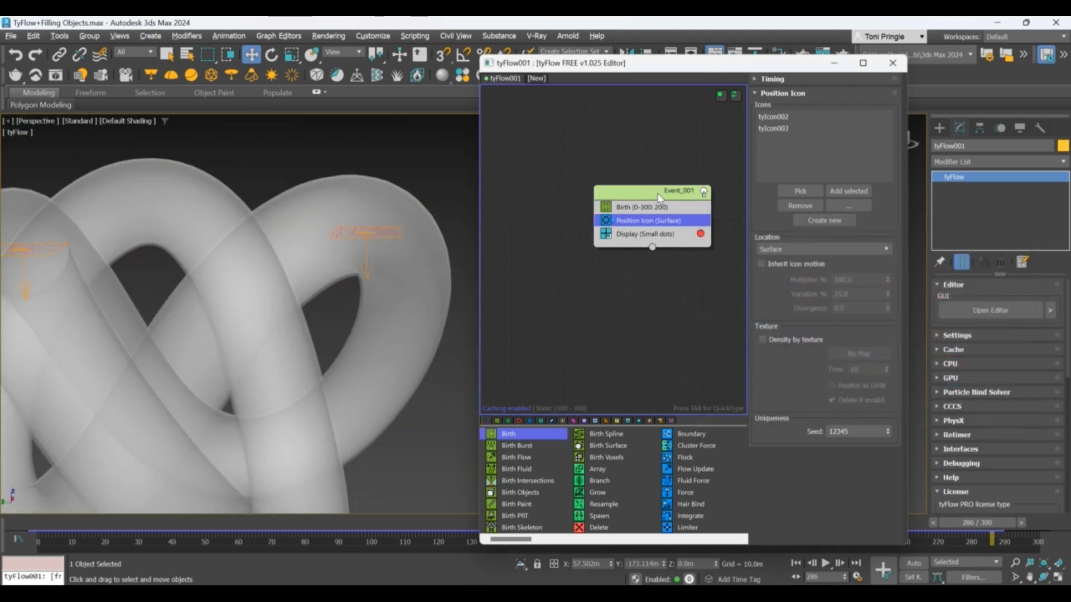
key(Tab)
text(SHAP)
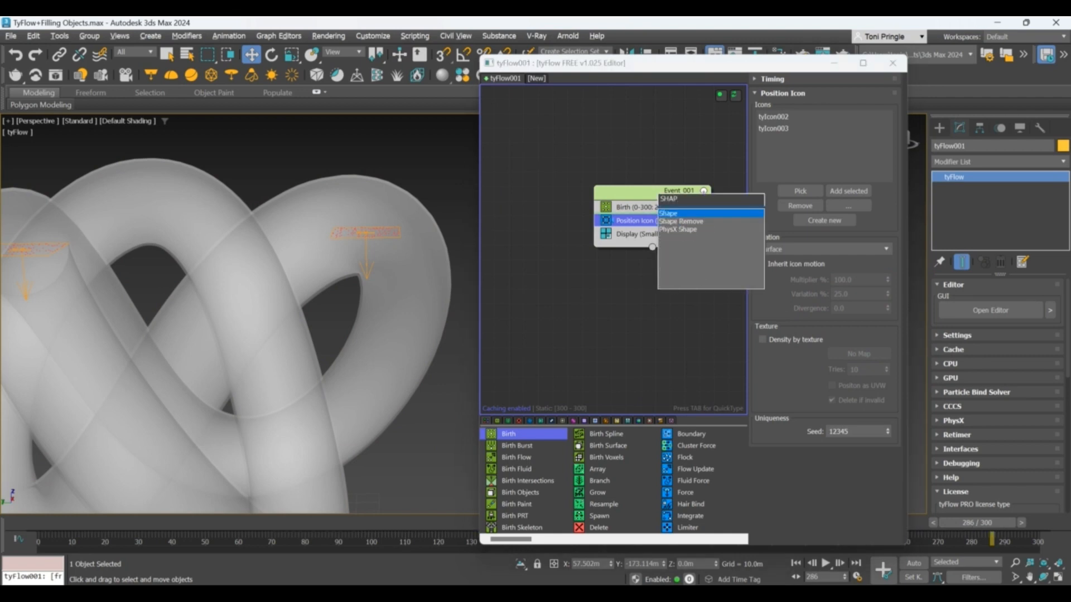
key(Return)
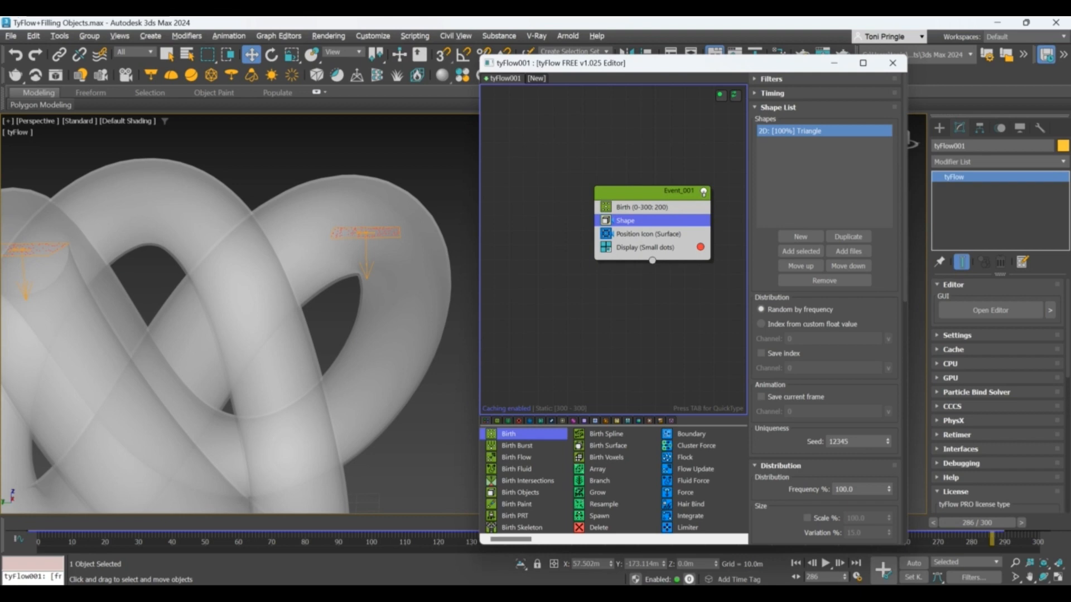
- Change the Shape operator's mesh to the 3D Geosphere (MidRes) preset
scroll(824, 307, down, 1)
scroll(825, 306, down, 10)
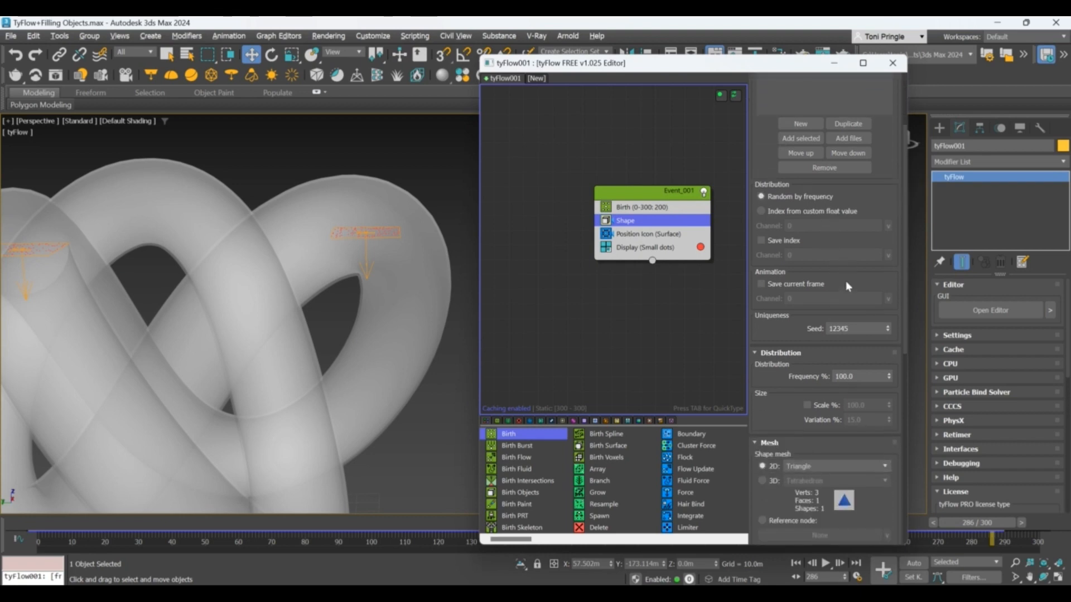
click(764, 330)
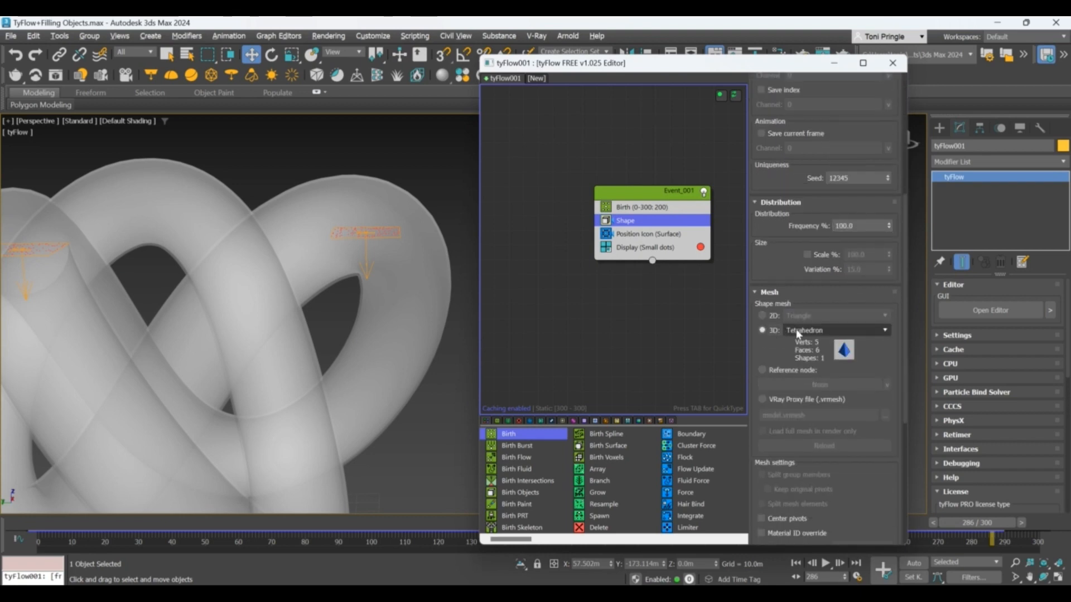
click(803, 331)
scroll(828, 223, down, 1)
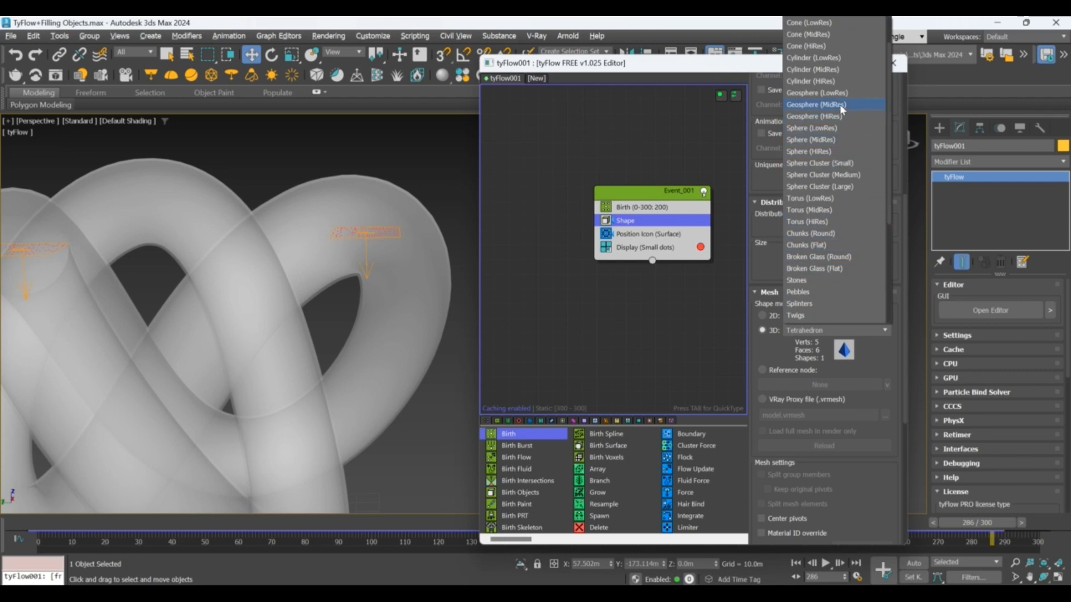
scroll(837, 137, up, 1)
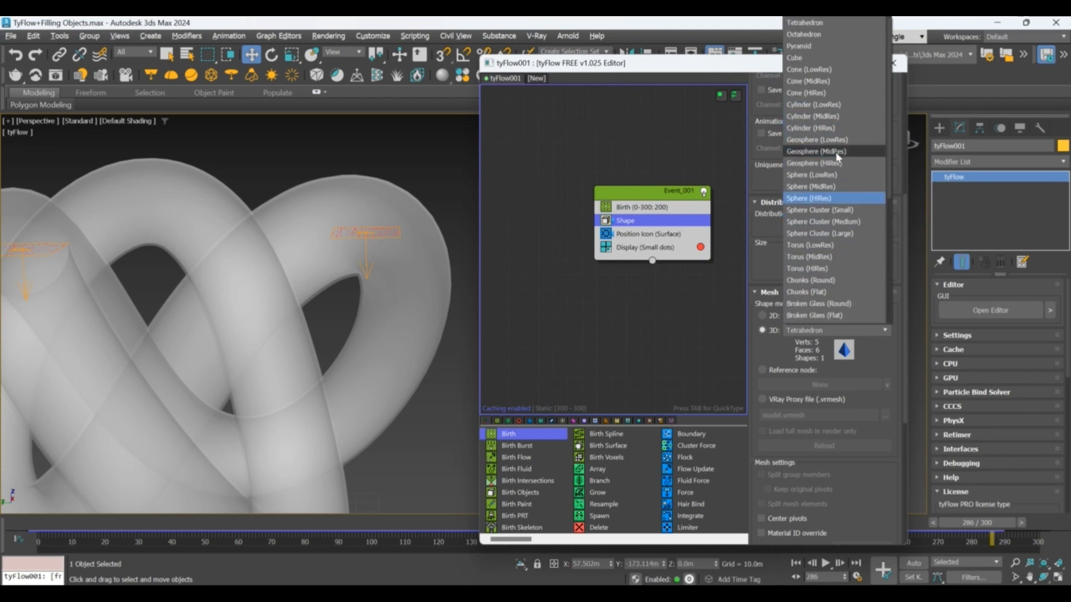
click(842, 152)
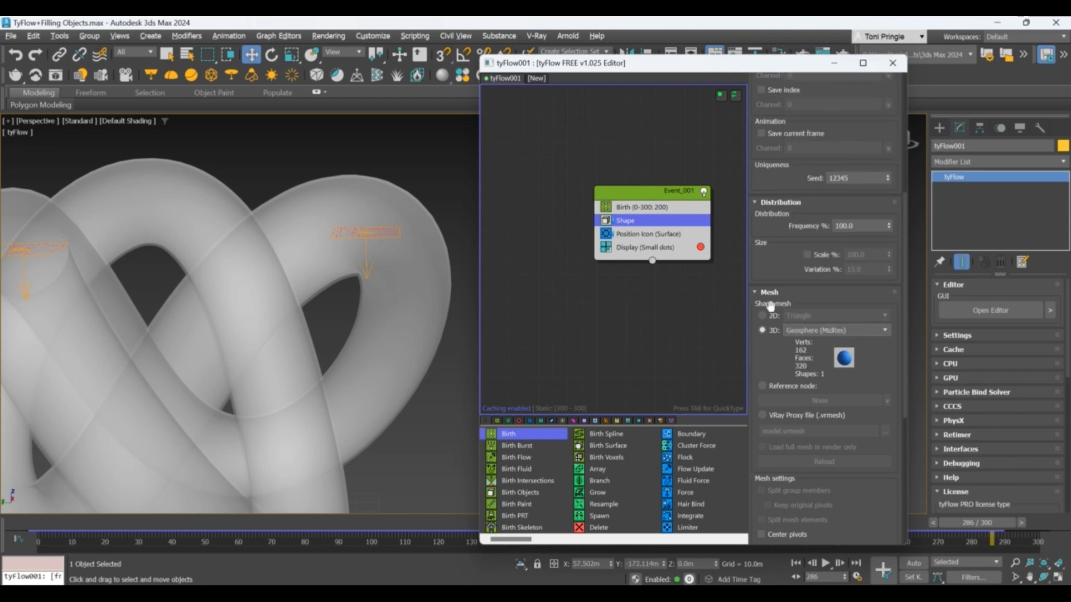
- Add a second entry to the Shape operator's shape list and make it the 3D Chunks (Round) mesh
scroll(795, 185, up, 2)
scroll(795, 186, up, 4)
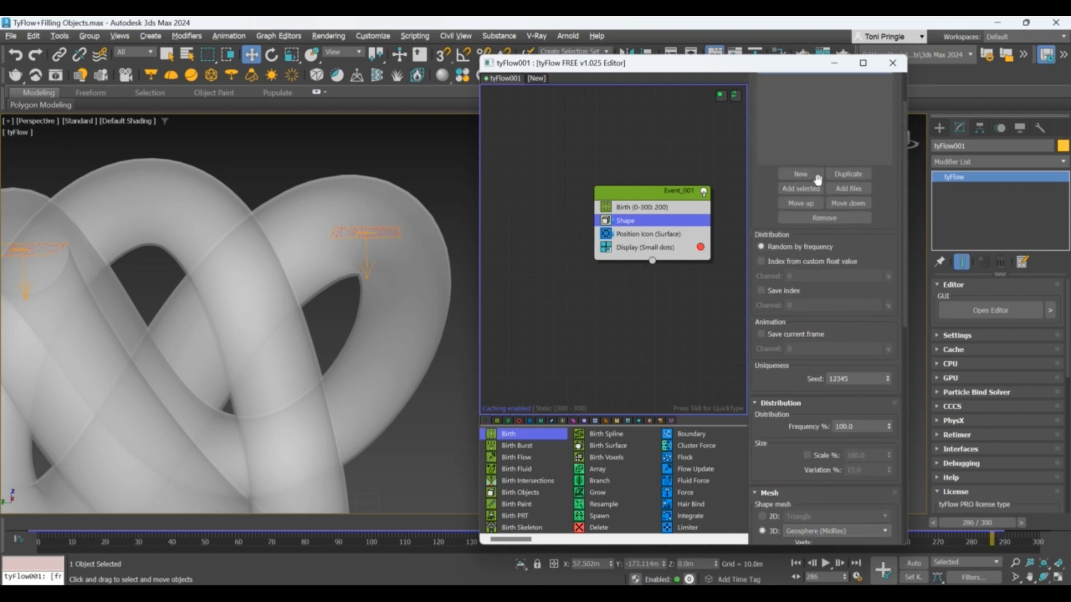
click(812, 171)
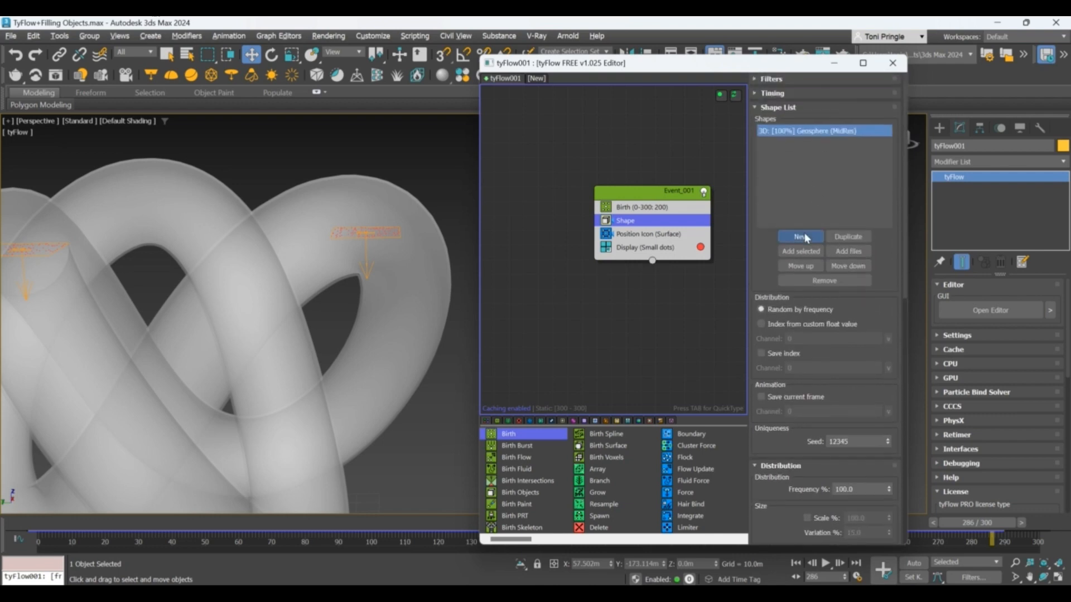
scroll(804, 233, down, 1)
scroll(804, 232, down, 6)
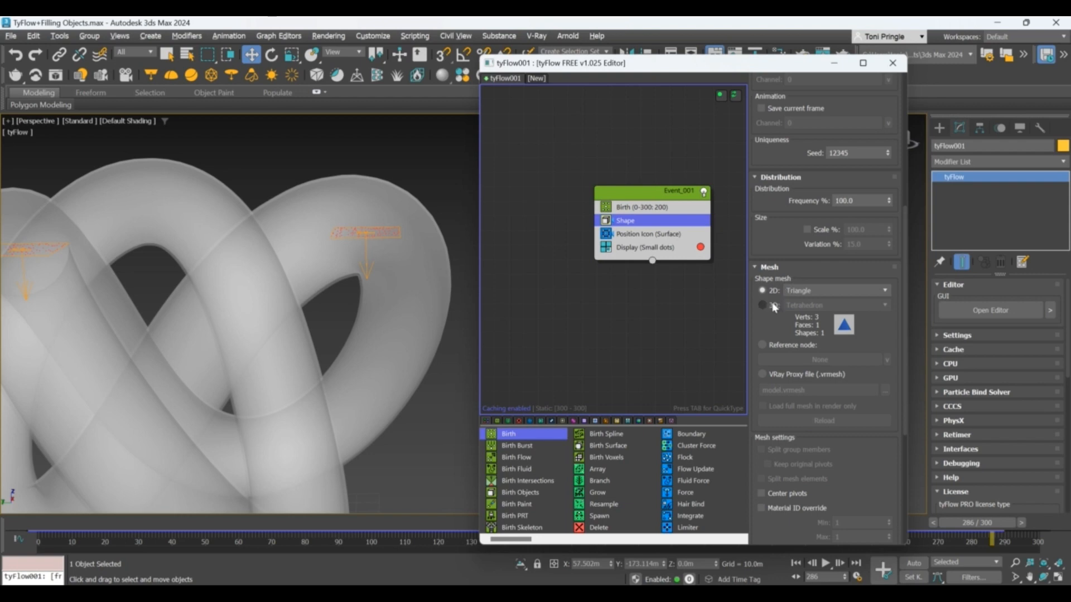
click(774, 305)
click(804, 305)
scroll(826, 363, down, 2)
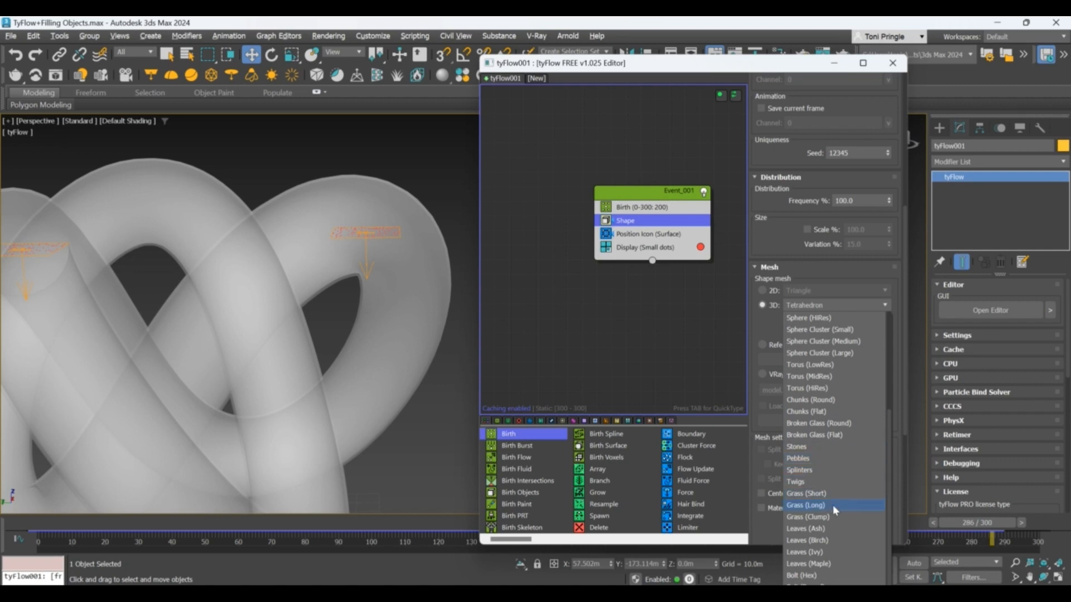
scroll(833, 433, down, 1)
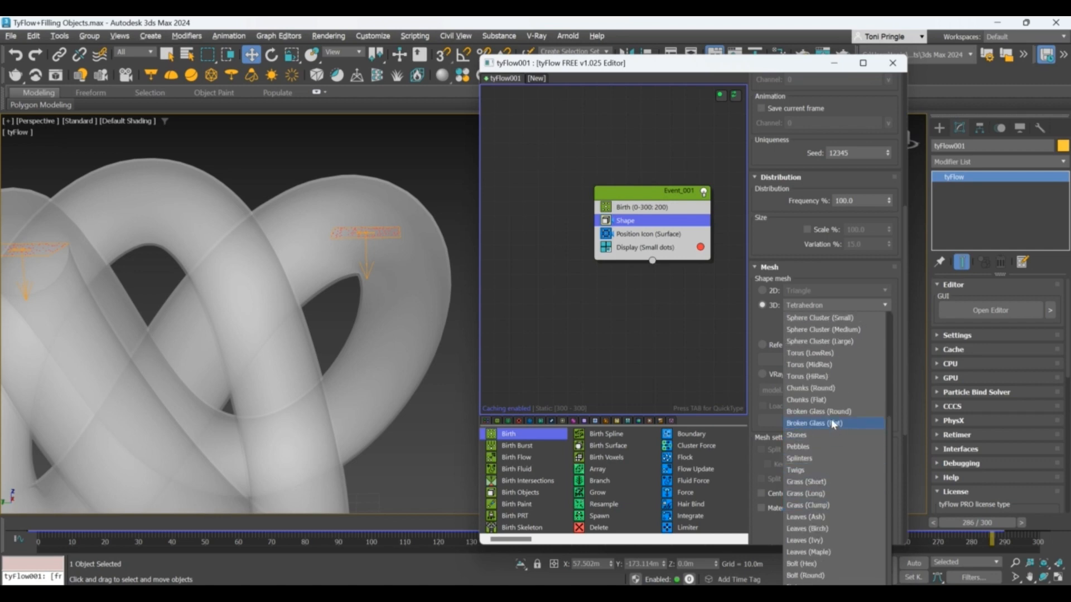
click(831, 390)
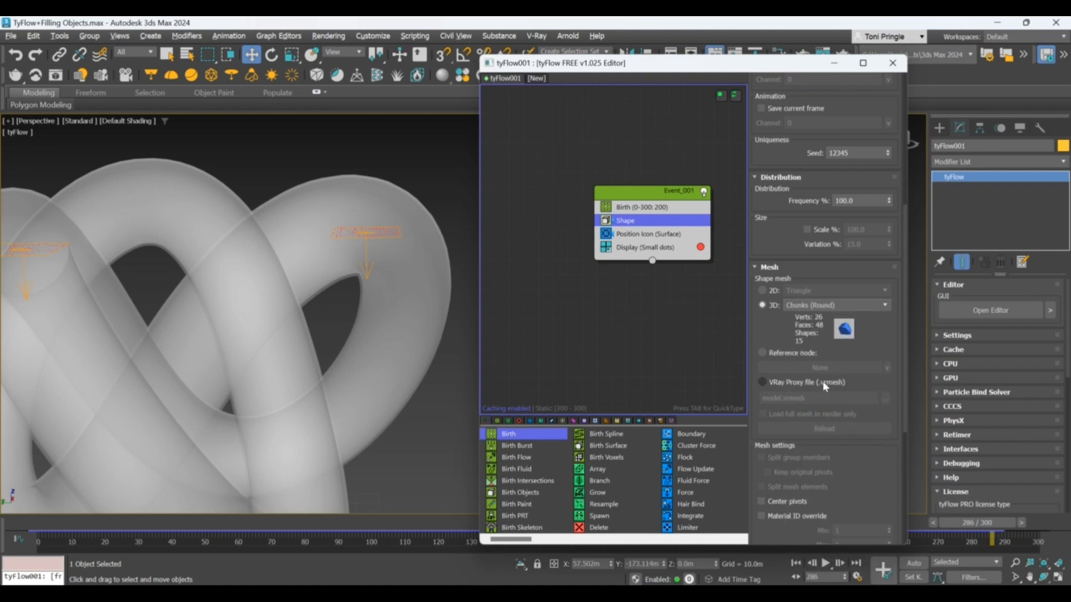
scroll(367, 230, up, 5)
scroll(366, 230, down, 3)
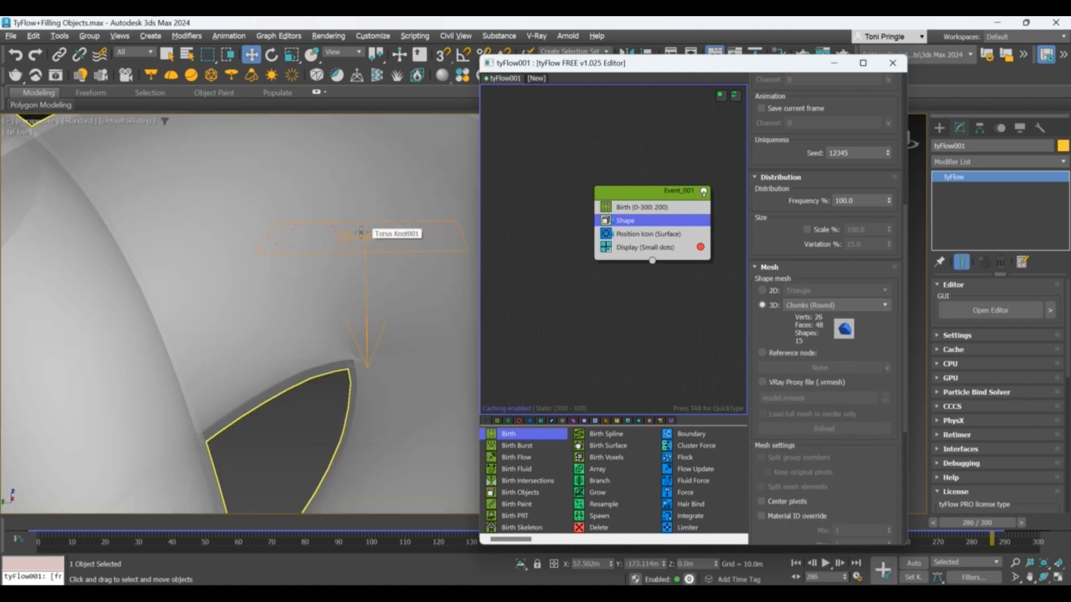
scroll(888, 276, up, 10)
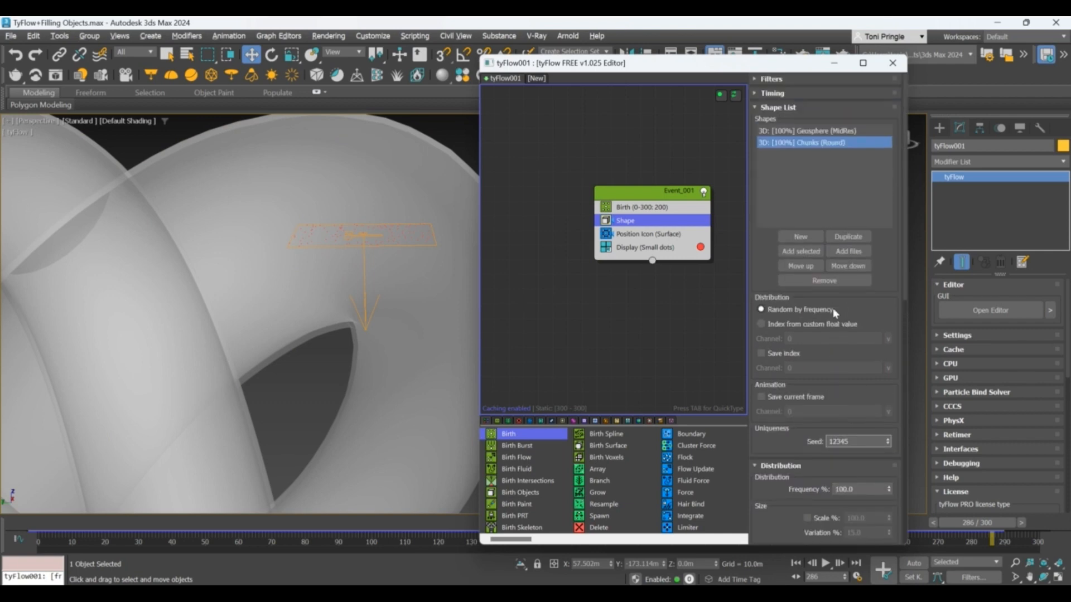
- Set the Display operator's display mode to Geometry and inspect the particles around the emitter icon
click(650, 248)
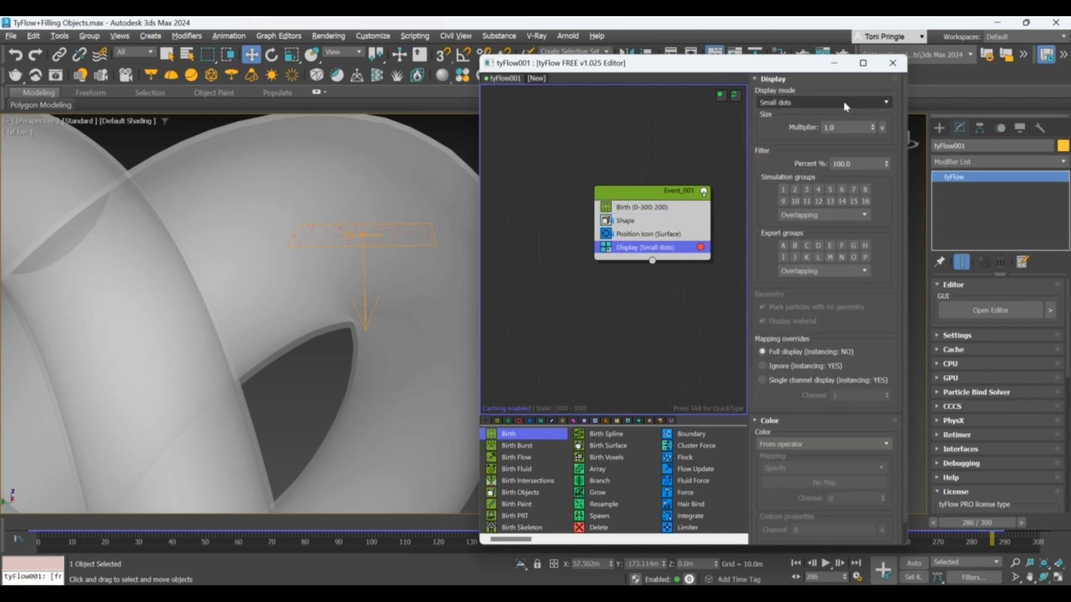
click(828, 103)
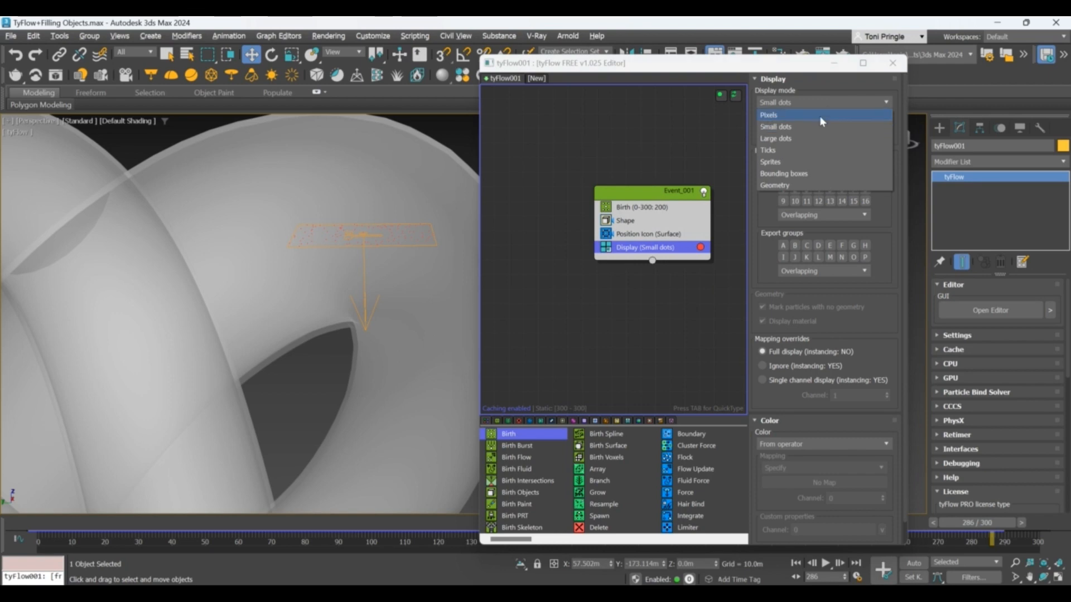
click(785, 184)
scroll(376, 249, up, 6)
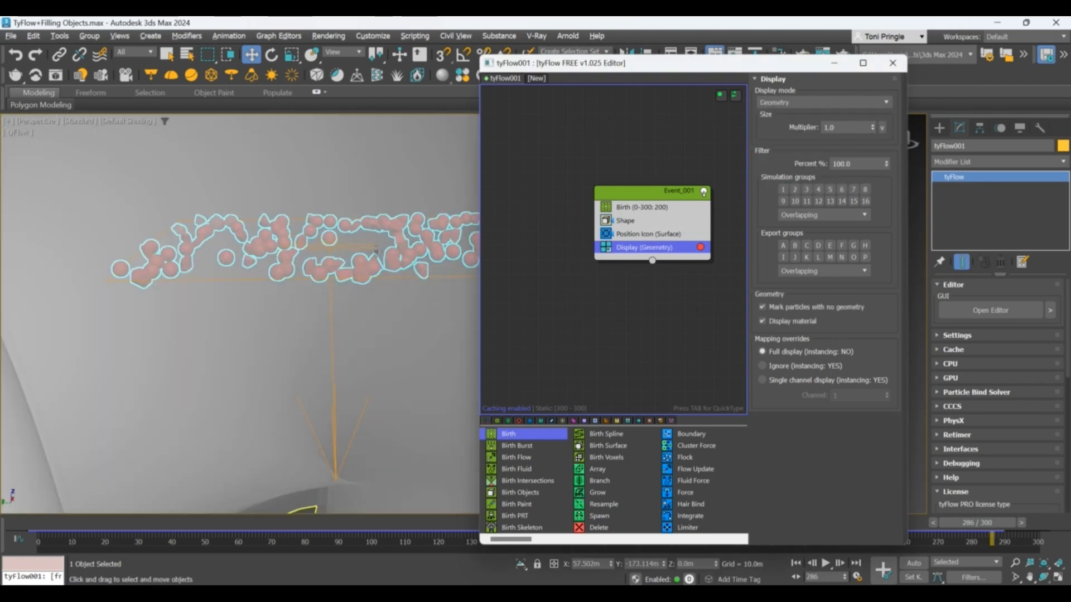
scroll(376, 249, down, 3)
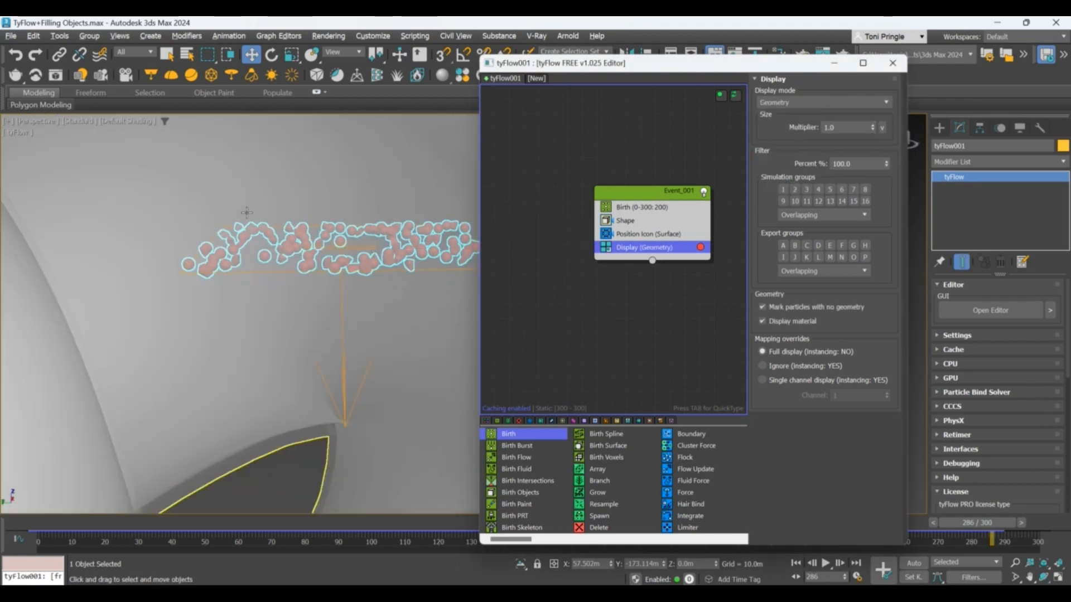
middle_drag(246, 213, 149, 170)
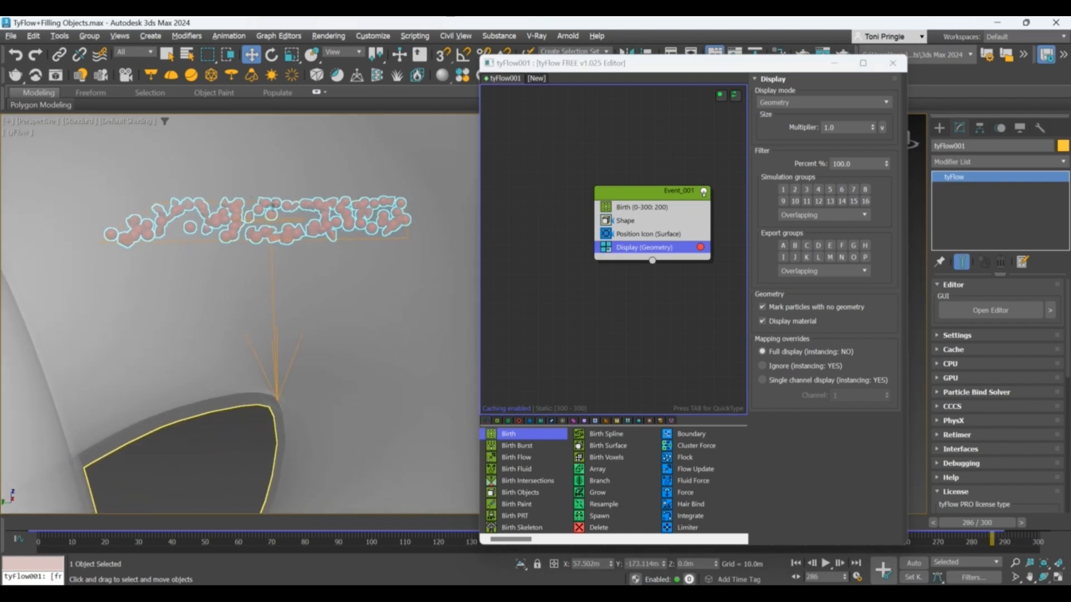
- Add a PhysX Shape operator to the event and place it between the Position Icon and Display operators
click(634, 198)
key(Tab)
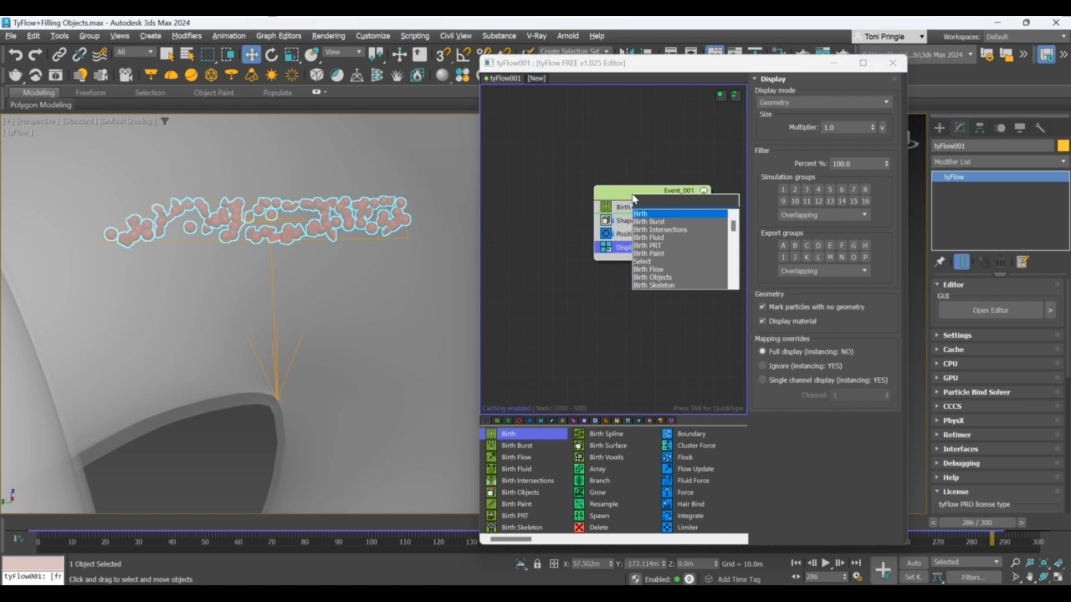
text(PHY)
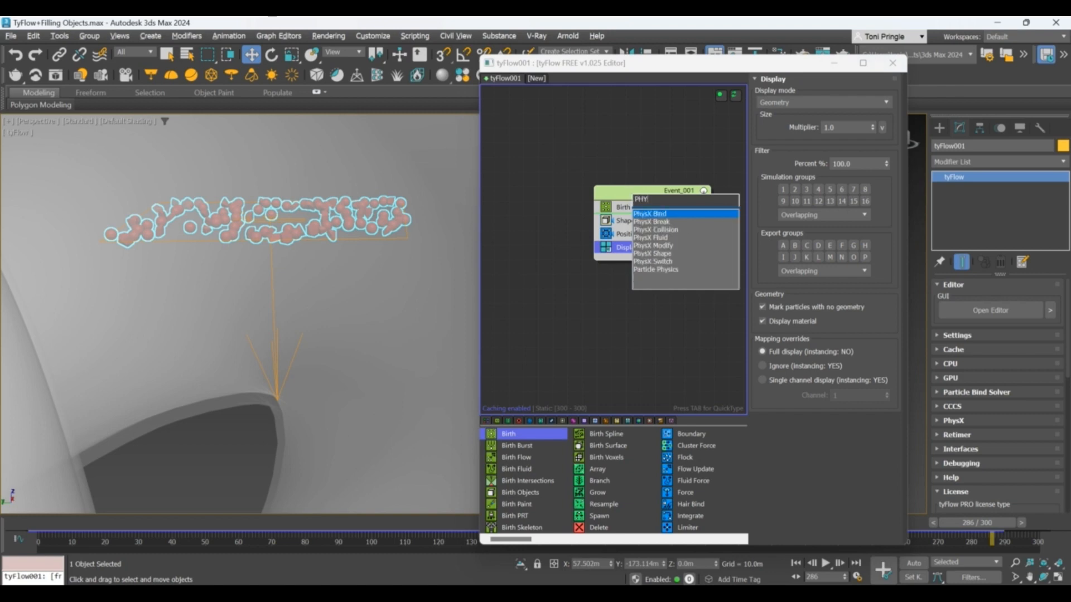
click(648, 255)
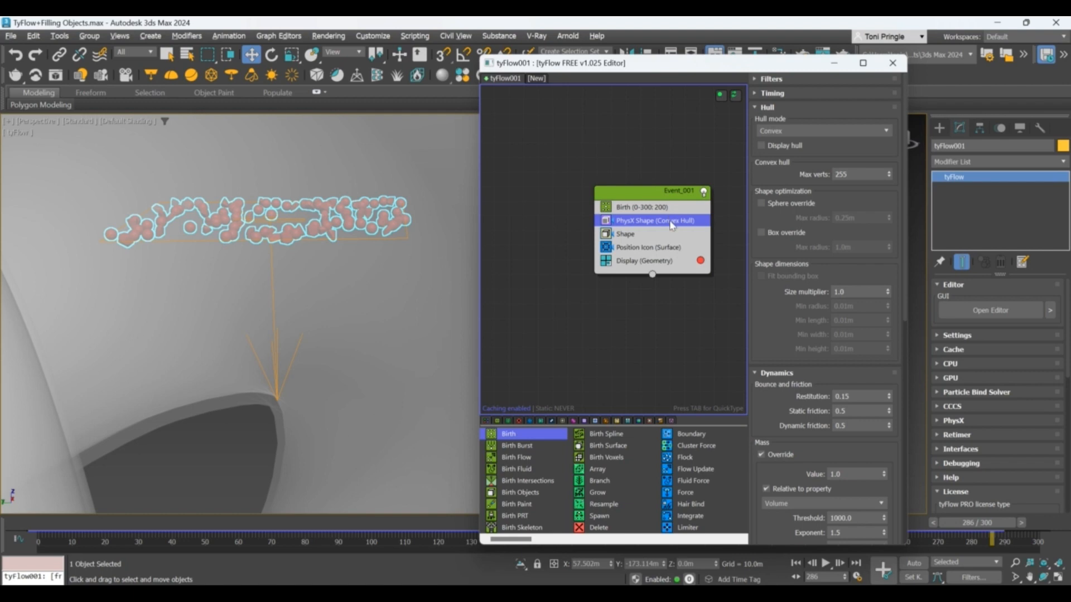
drag(672, 225, 670, 260)
- View the whole torus knot and scrub to frame 101 to check how the particles fall
scroll(408, 260, down, 3)
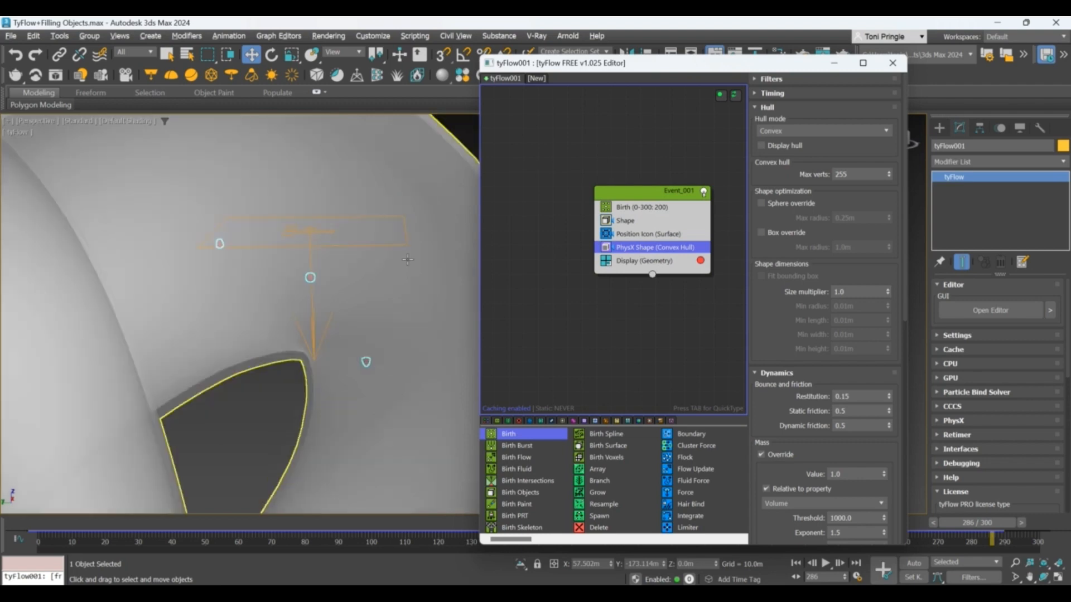
scroll(407, 259, down, 5)
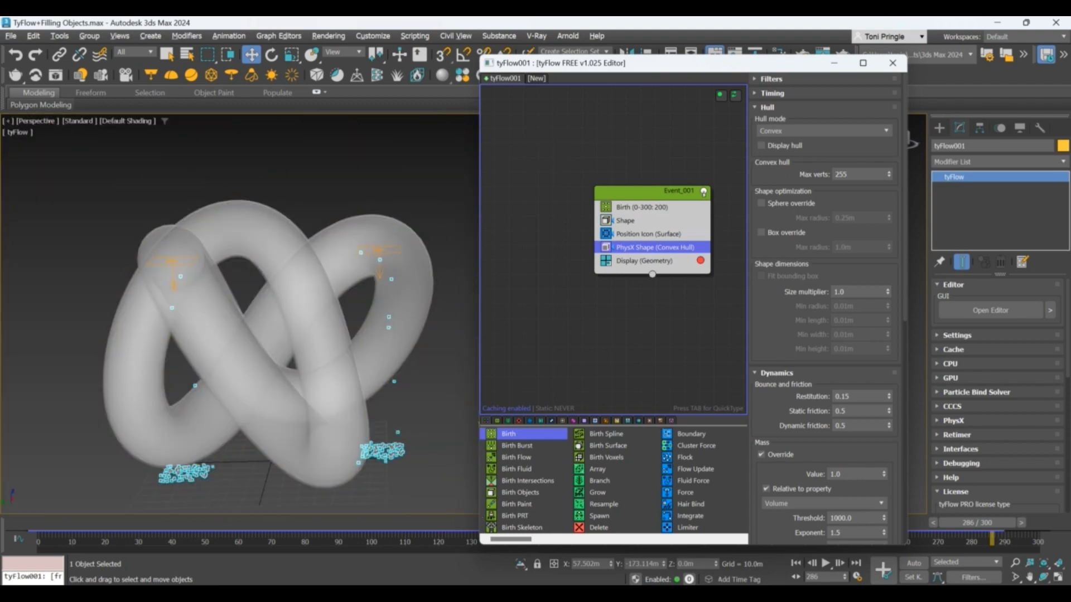
drag(982, 523, 380, 540)
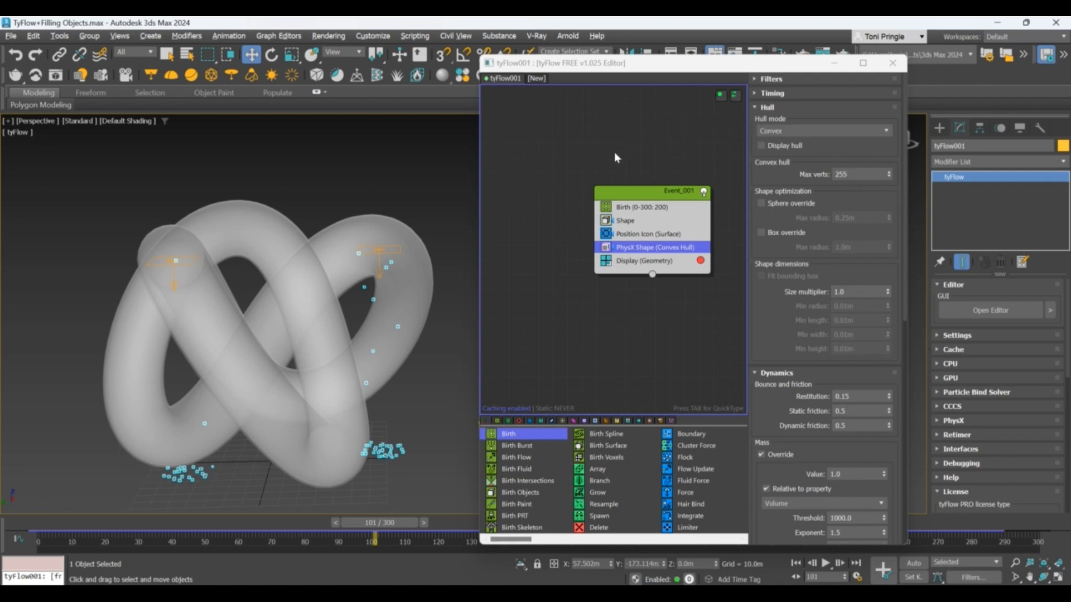
- Add a Scale operator to the event between the Birth and Shape operators
click(644, 221)
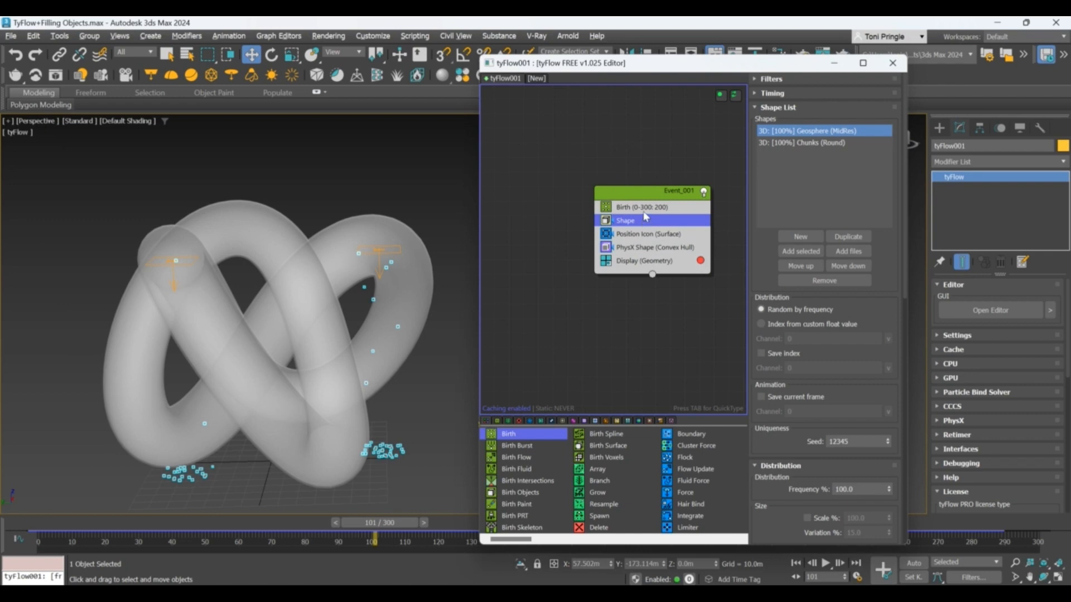
click(643, 194)
key(Tab)
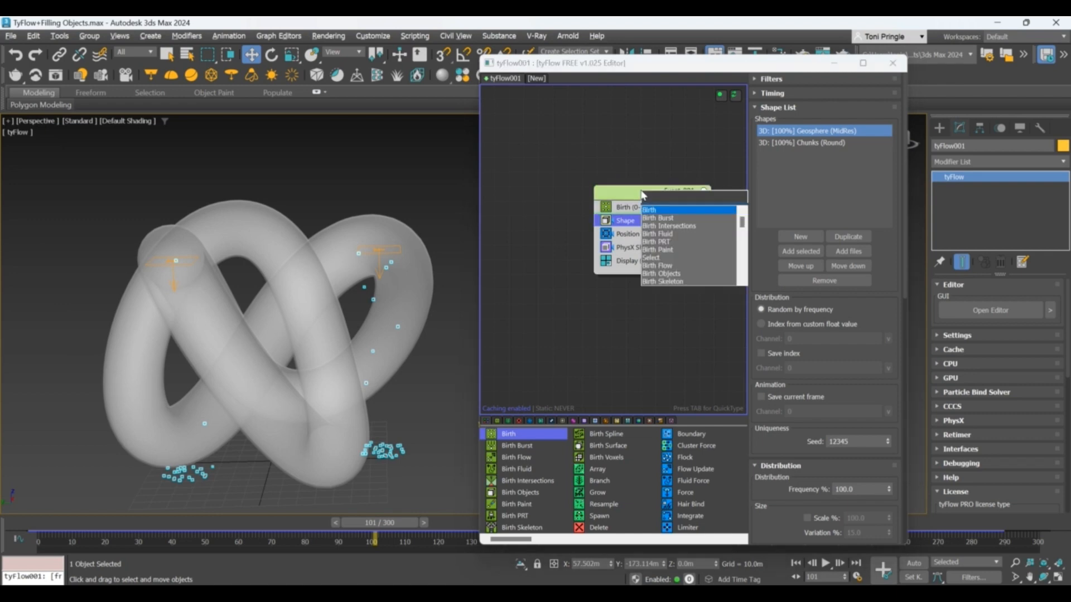
text(SCALE)
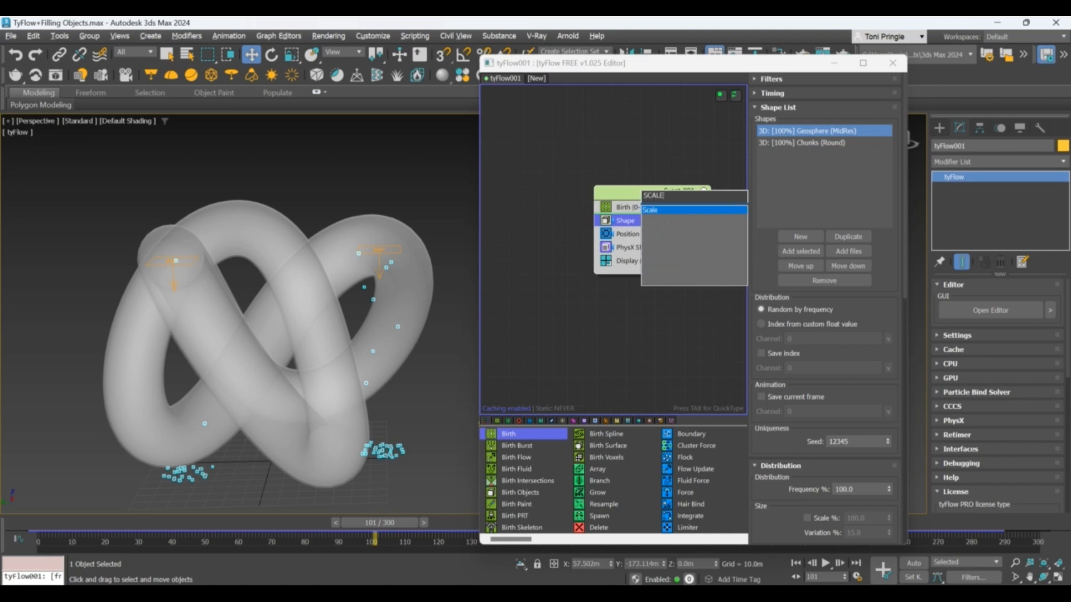
key(Return)
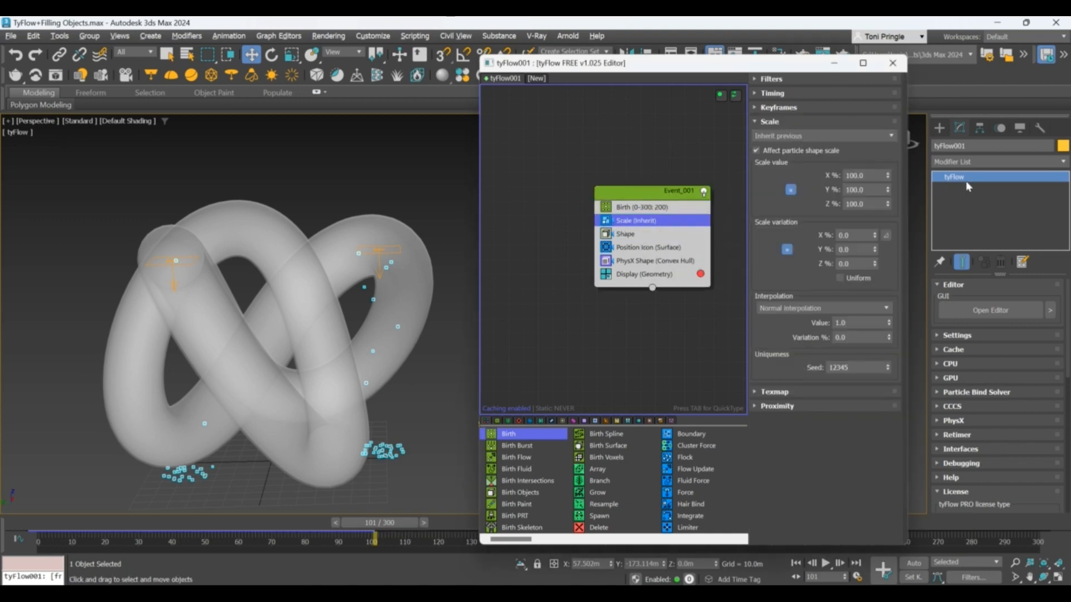
- Set the Scale operator's scale value to 300% on all axes
double_click(848, 175)
text(300)
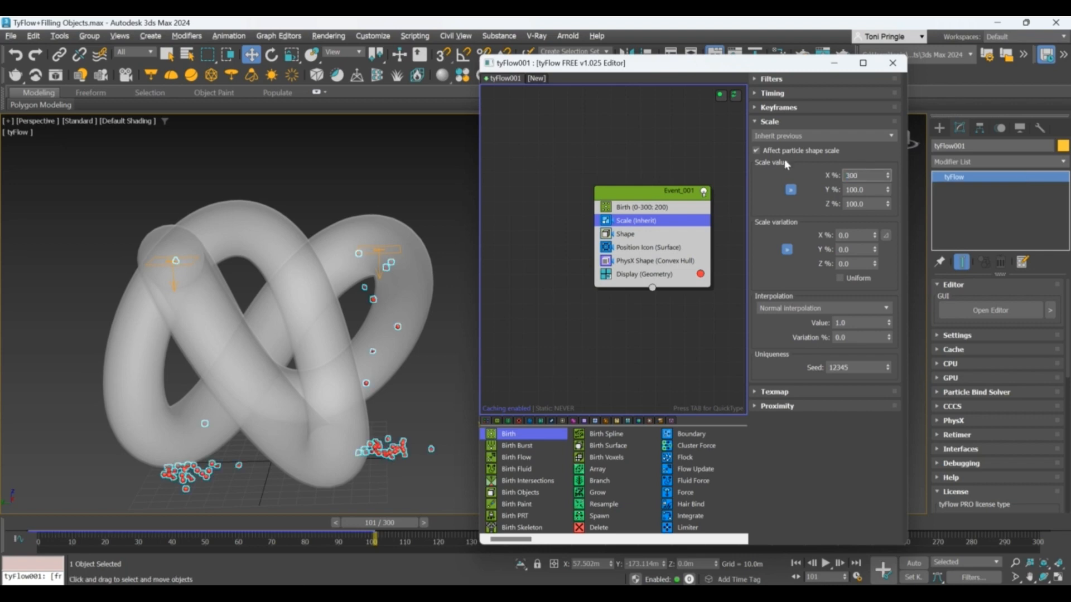
key(Return)
- Scrub to frame 116 to check the particle size, and set the Scale operator's scale value to 500%
drag(352, 522, 410, 471)
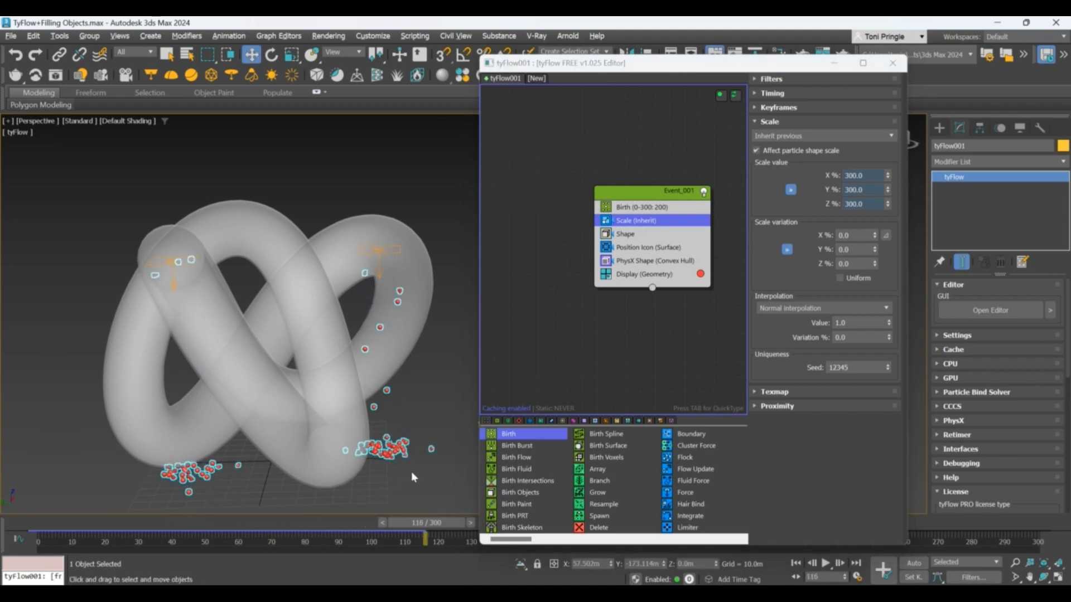
alt+middle_drag(407, 468, 391, 427)
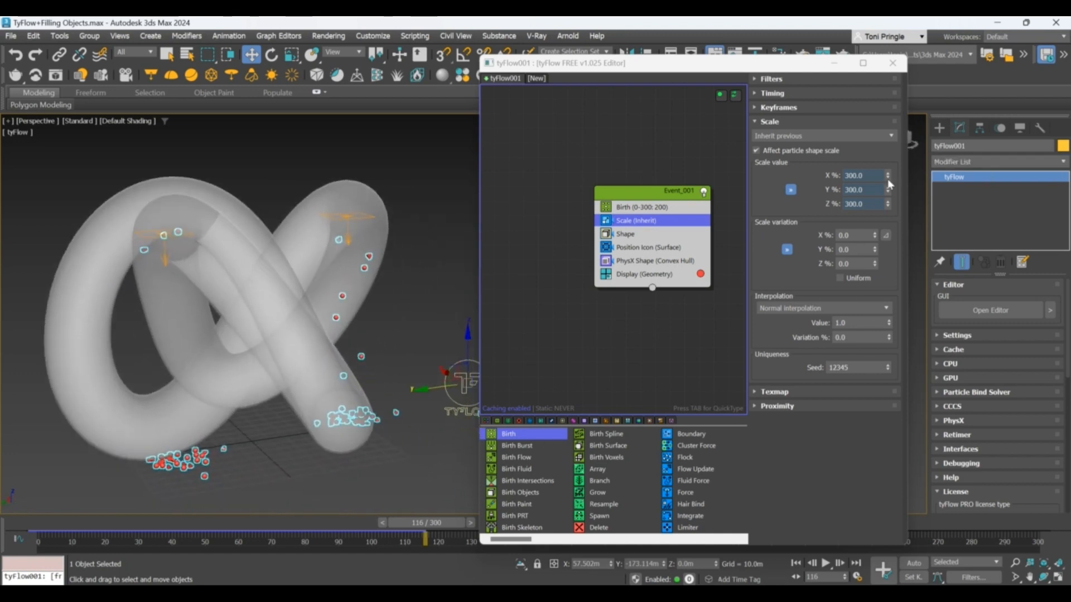
double_click(864, 175)
text(500)
key(Return)
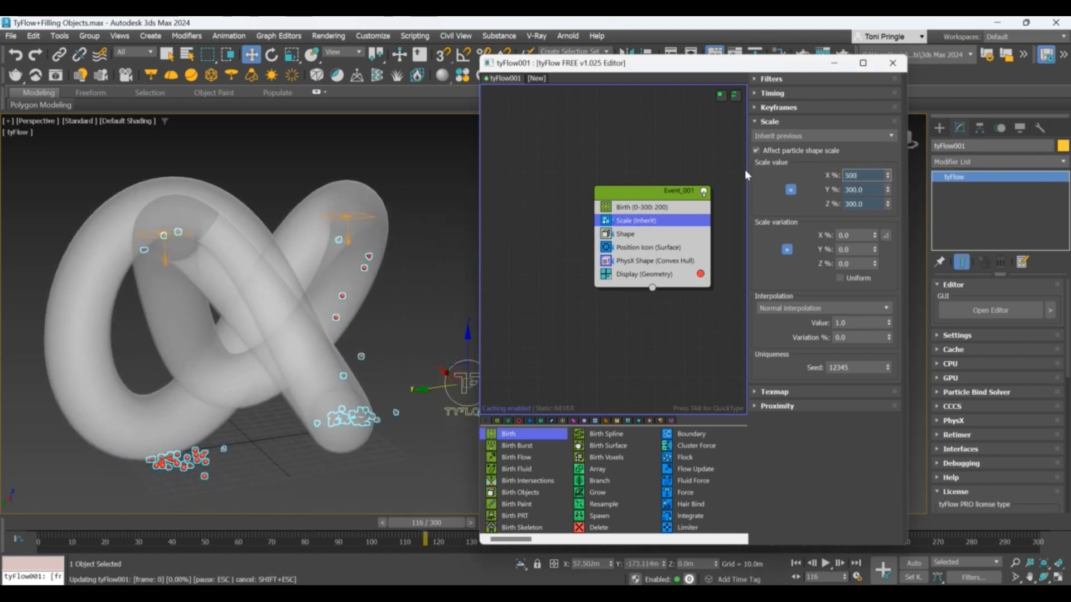
- Scrub to frame 47 and add a PhysX Collision operator to the event between PhysX Shape and Display
drag(428, 525, 208, 511)
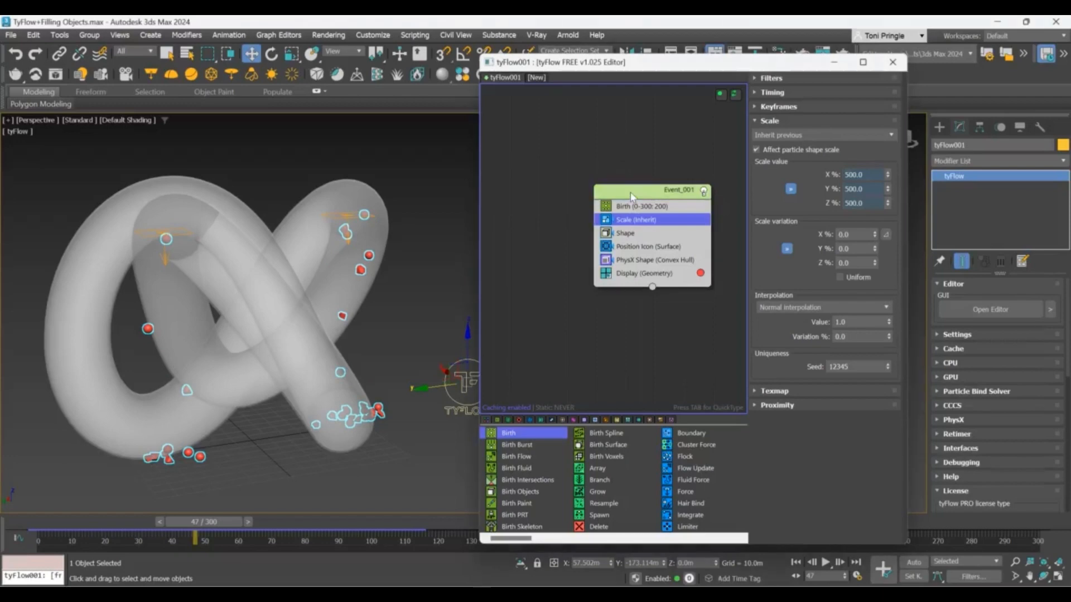
key(Tab)
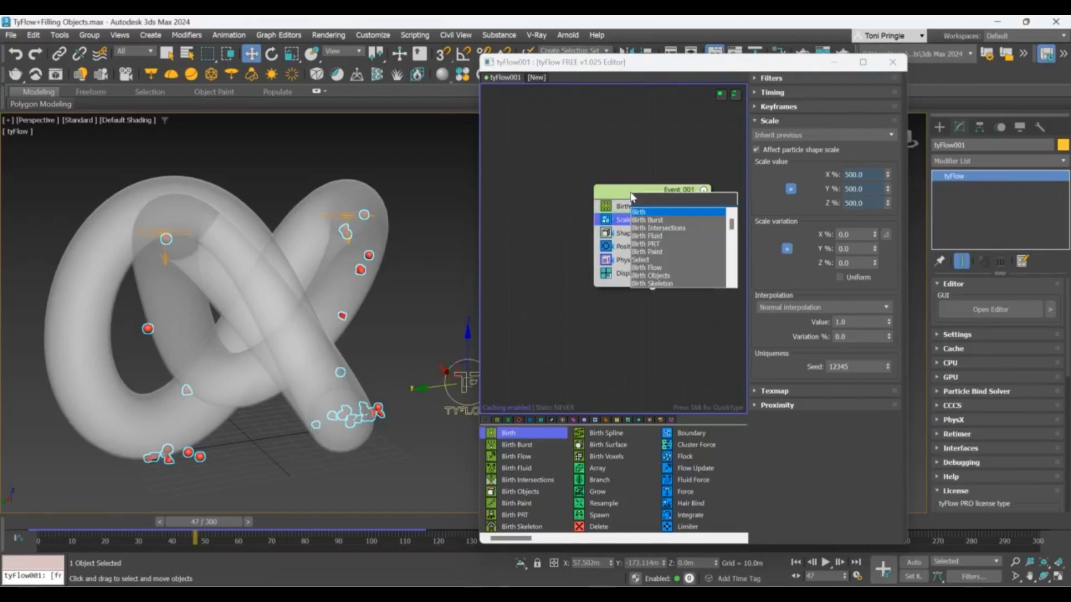
text(PHYS)
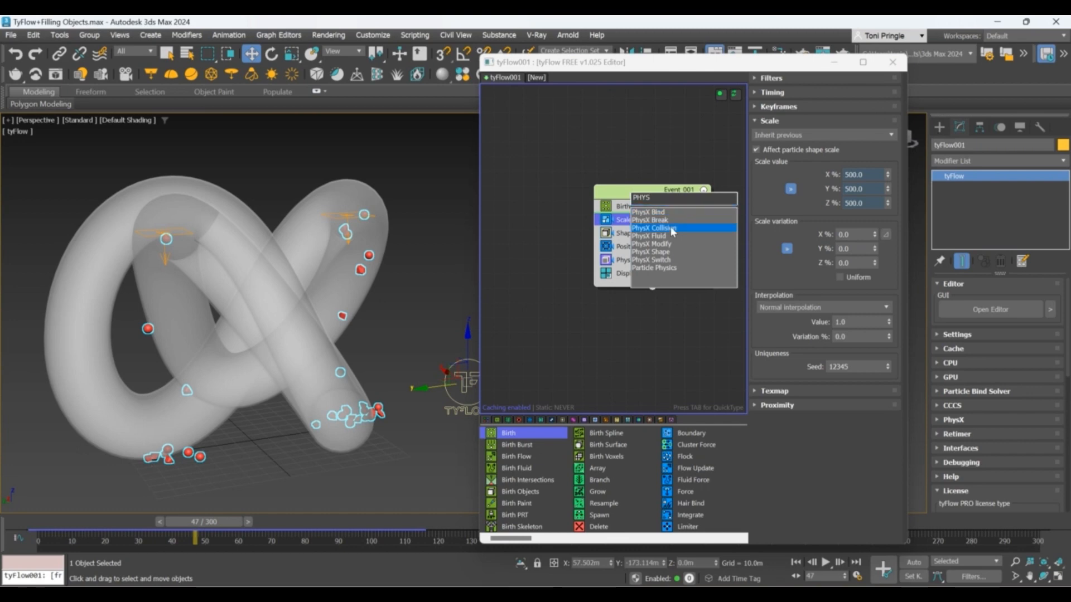
click(671, 229)
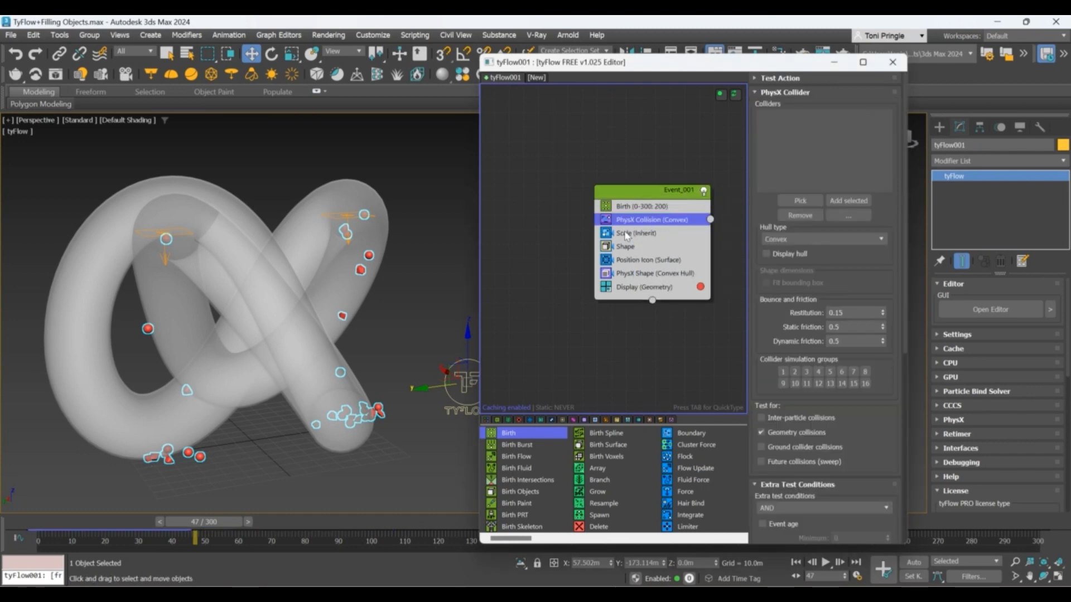
drag(632, 223, 633, 282)
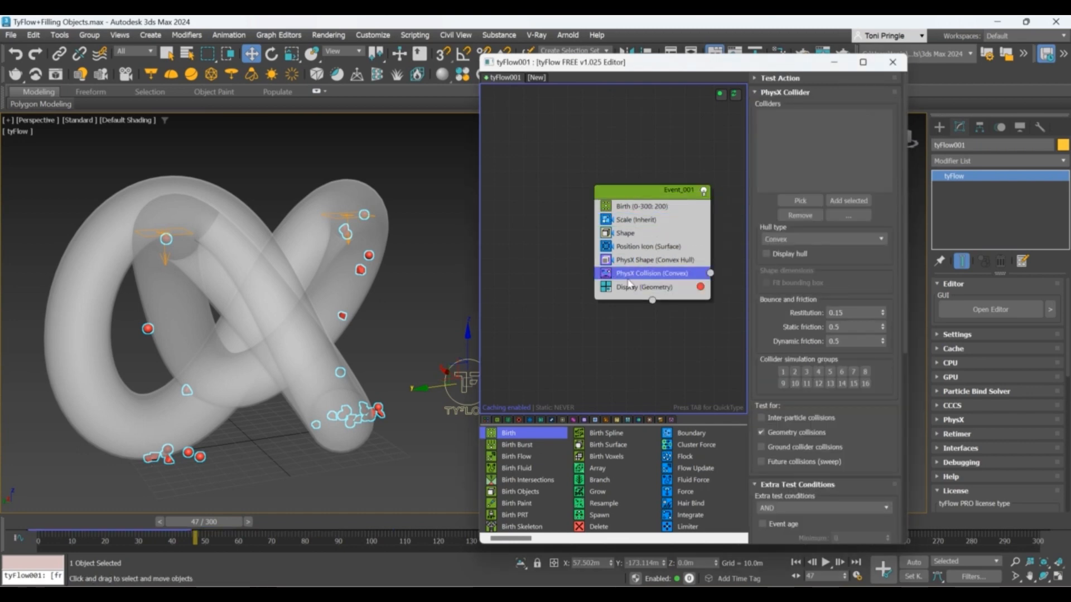
- Assign the torus knot as the PhysX collider and scrub to frame 26 to check how the particles collide
click(789, 201)
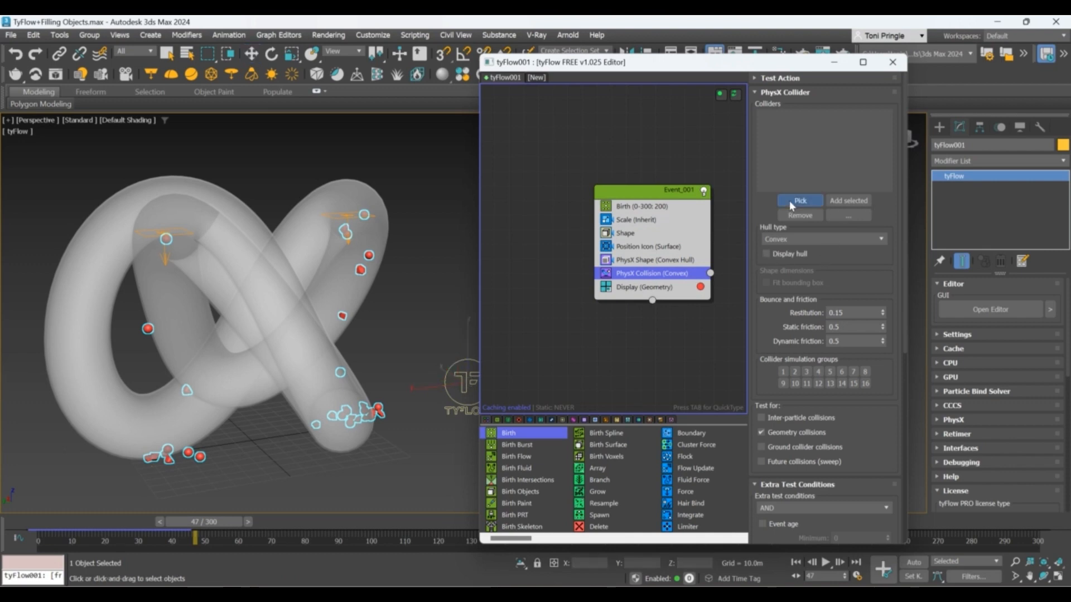
click(251, 277)
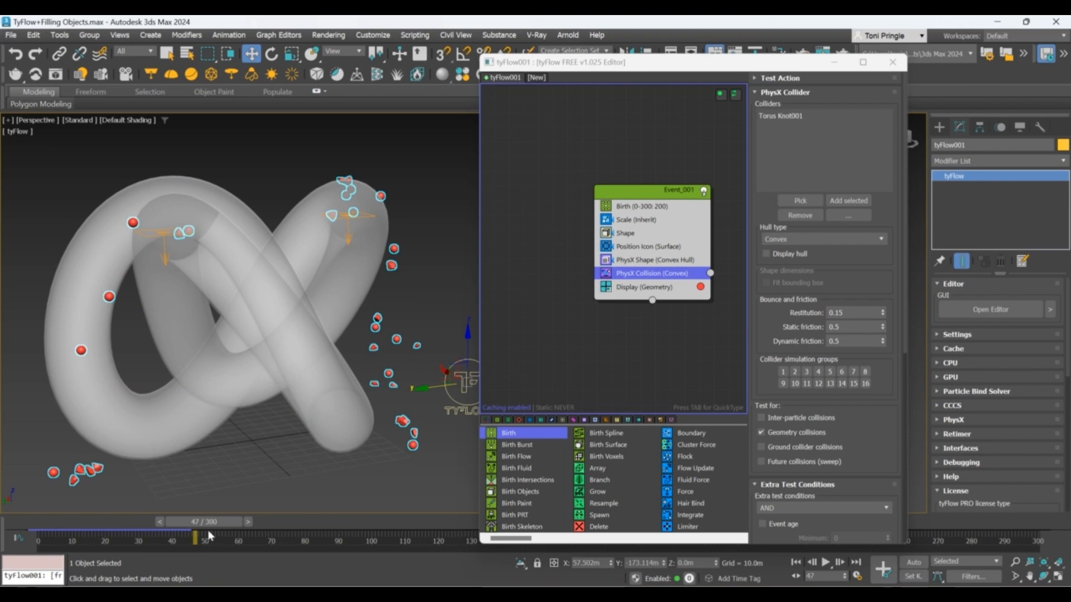
drag(210, 524, 147, 492)
key(w)
alt+middle_drag(147, 492, 135, 437)
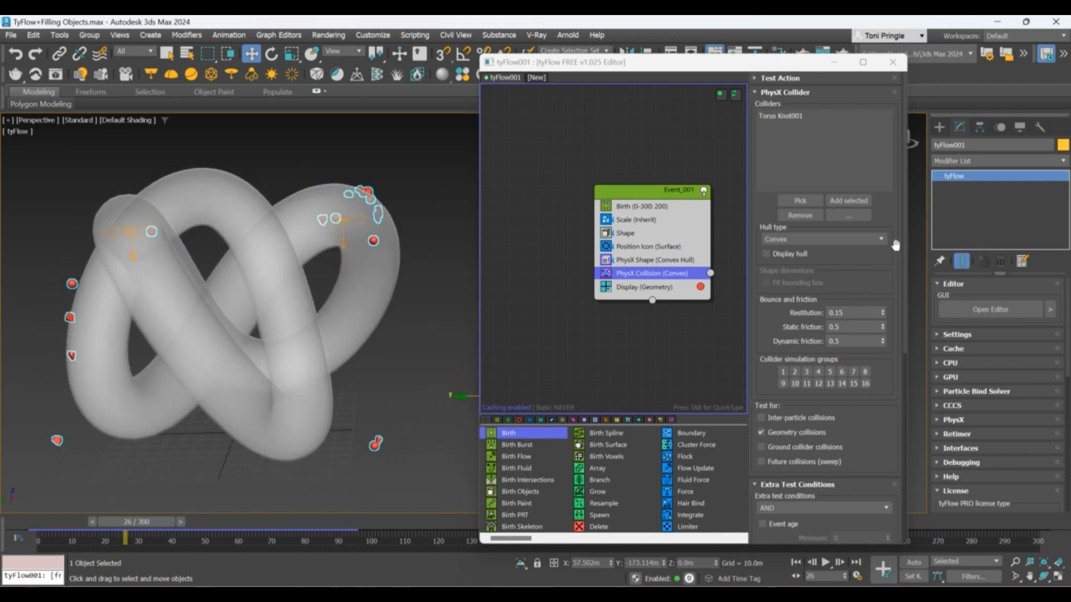
- Temporarily display the collider's convex hull and inspect it around the torus knot from another angle
click(804, 244)
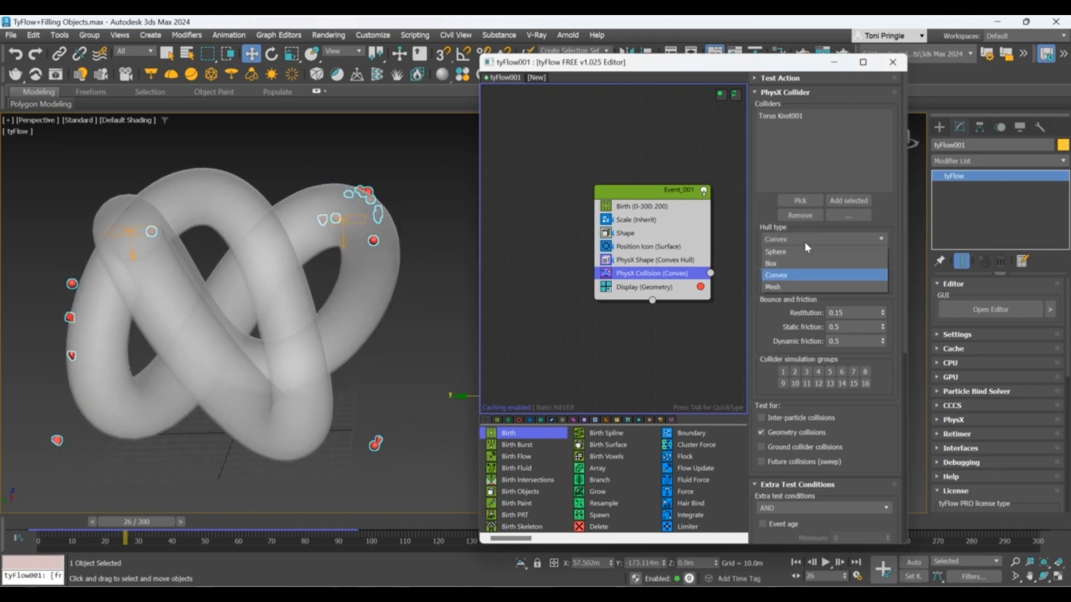
click(804, 244)
click(795, 254)
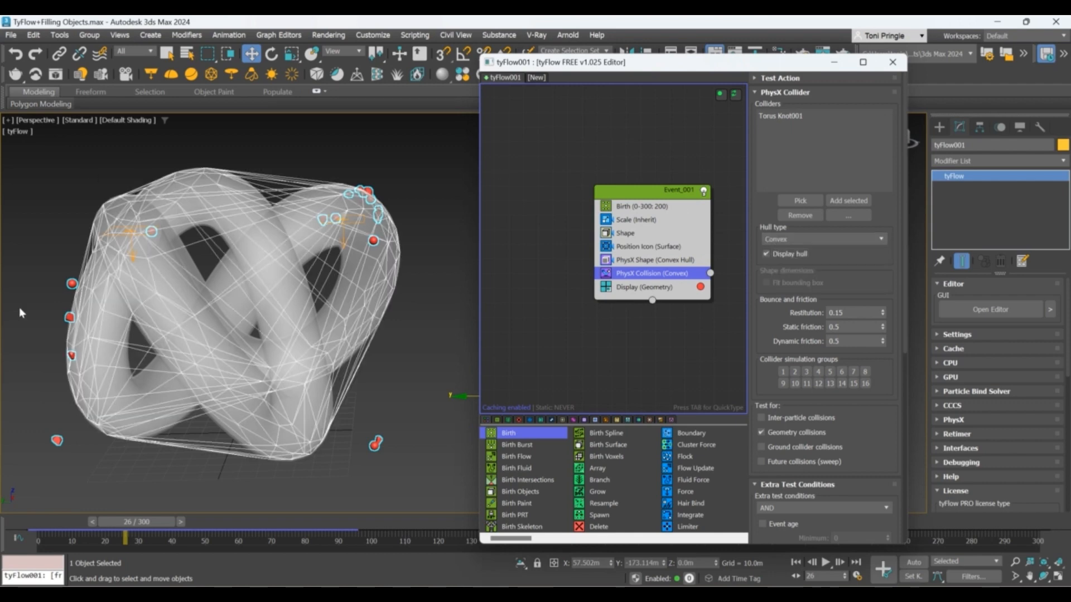
alt+middle_drag(267, 462, 303, 459)
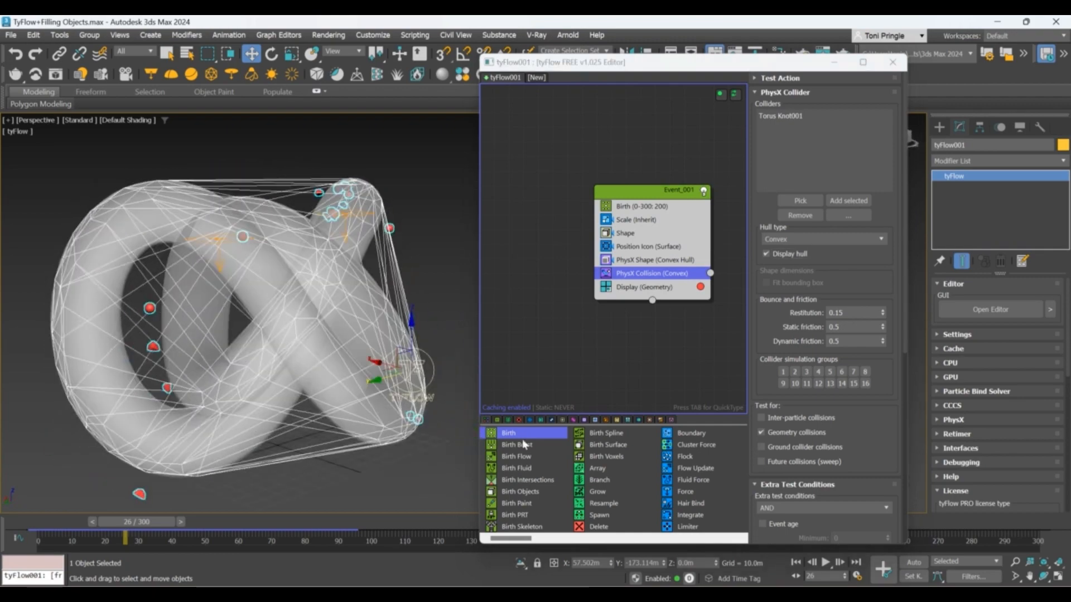
click(769, 252)
- Change the collider's hull type to Mesh and scrub to frame 191 to check the particles inside the tube
click(794, 239)
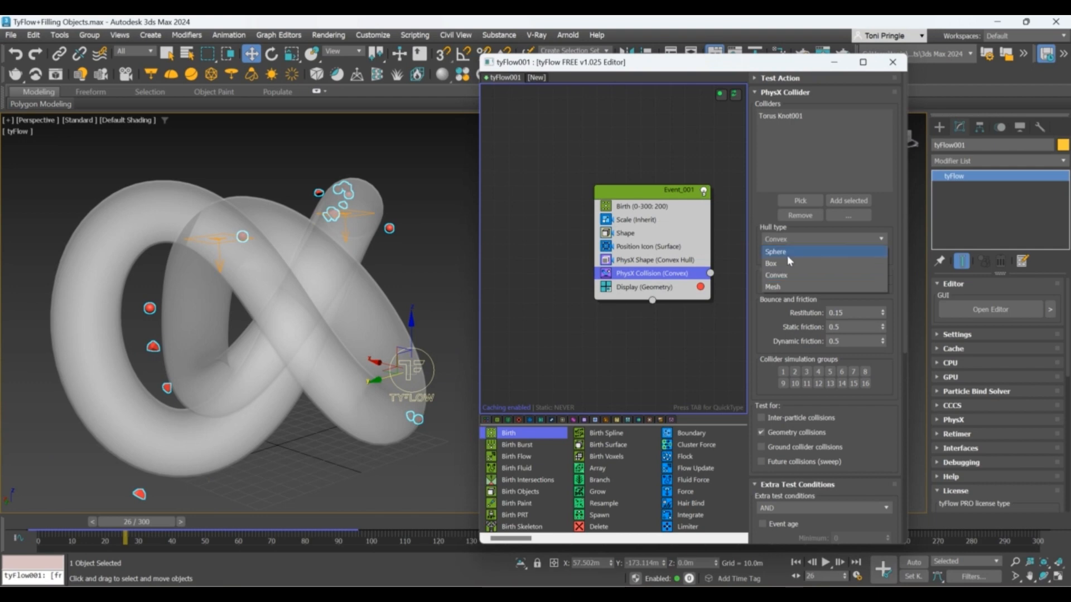
click(777, 287)
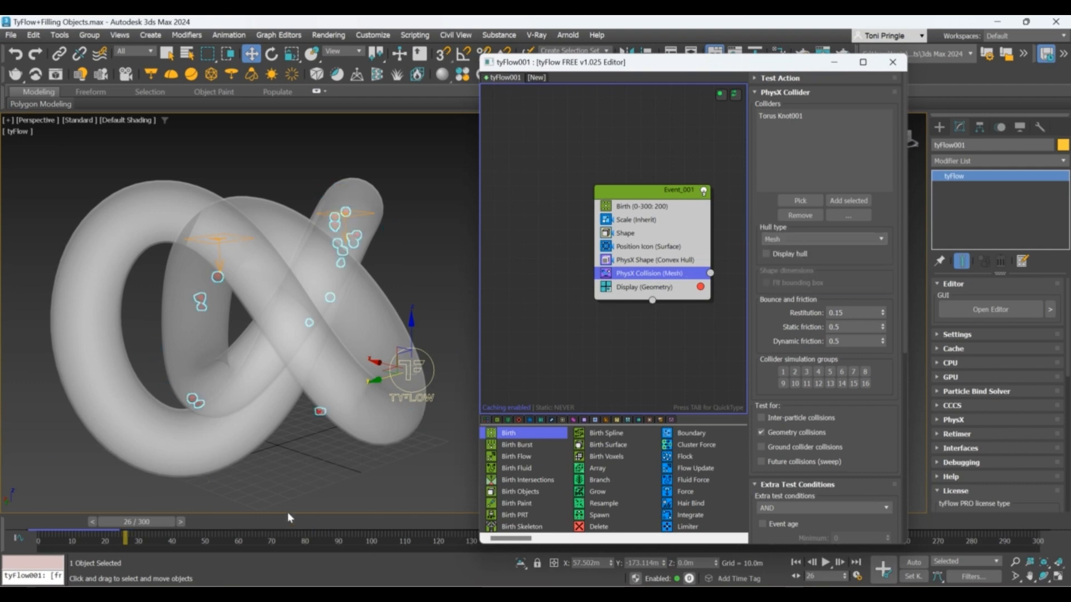
drag(158, 526, 489, 534)
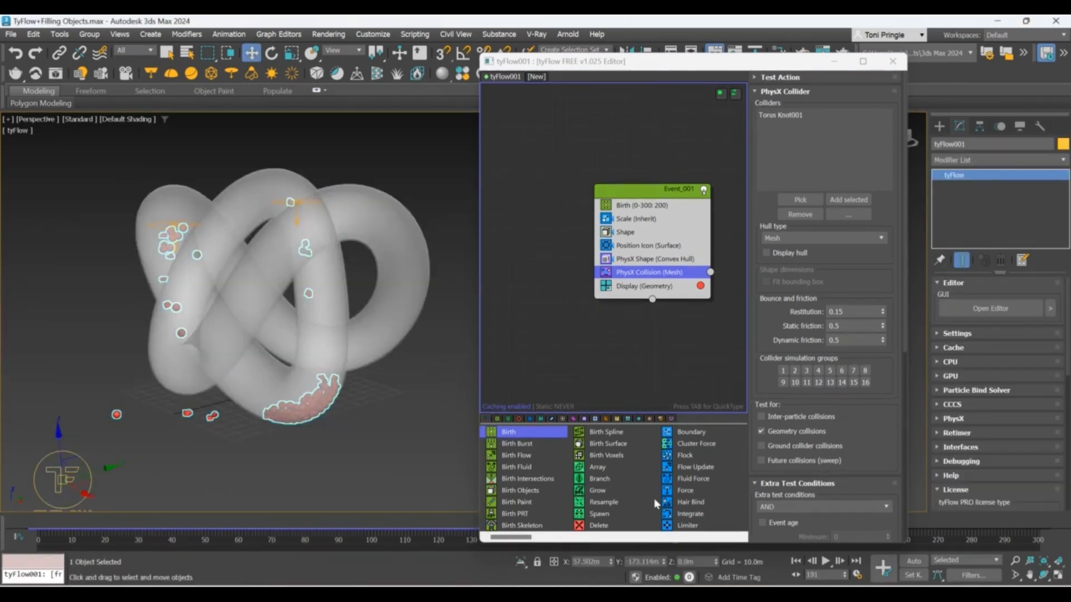
- Set the tyFlow simulation time step to 1/4 frame and scrub to frame 261 to check for escaping particles
click(949, 334)
scroll(1005, 372, down, 3)
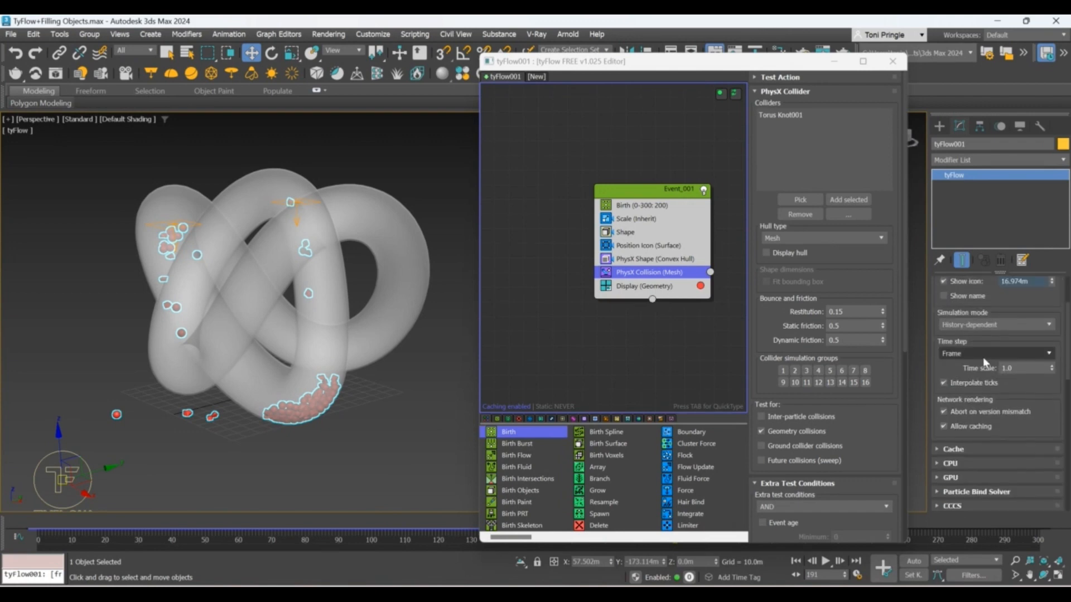
click(983, 359)
click(975, 384)
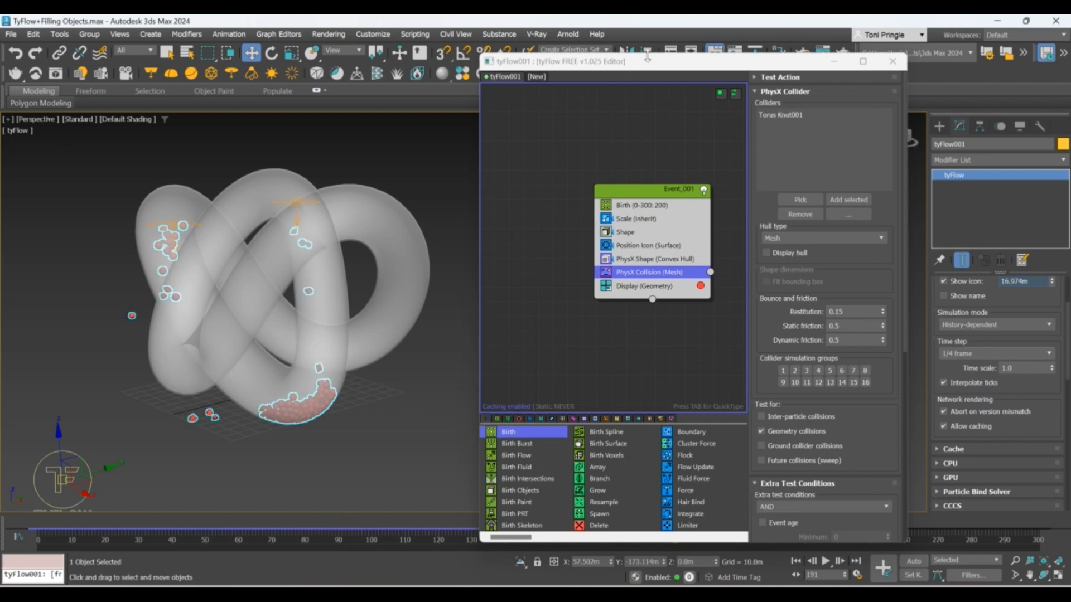
drag(651, 64, 661, 28)
drag(671, 520, 895, 566)
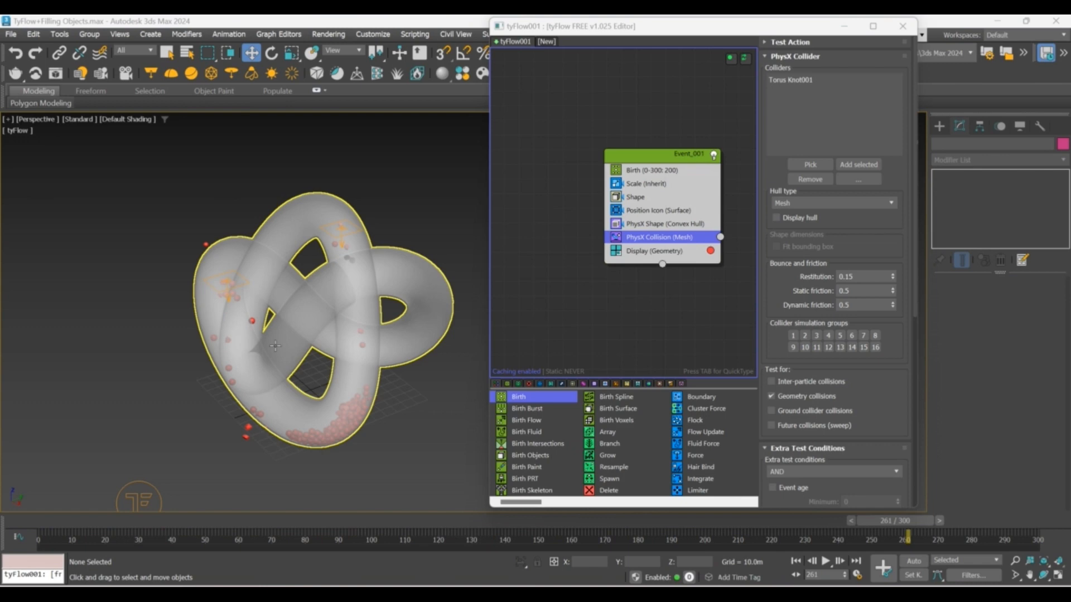
- Limit object selection to Helpers and select the tyIcon emitter near the torus knot's outer tube wall
click(241, 262)
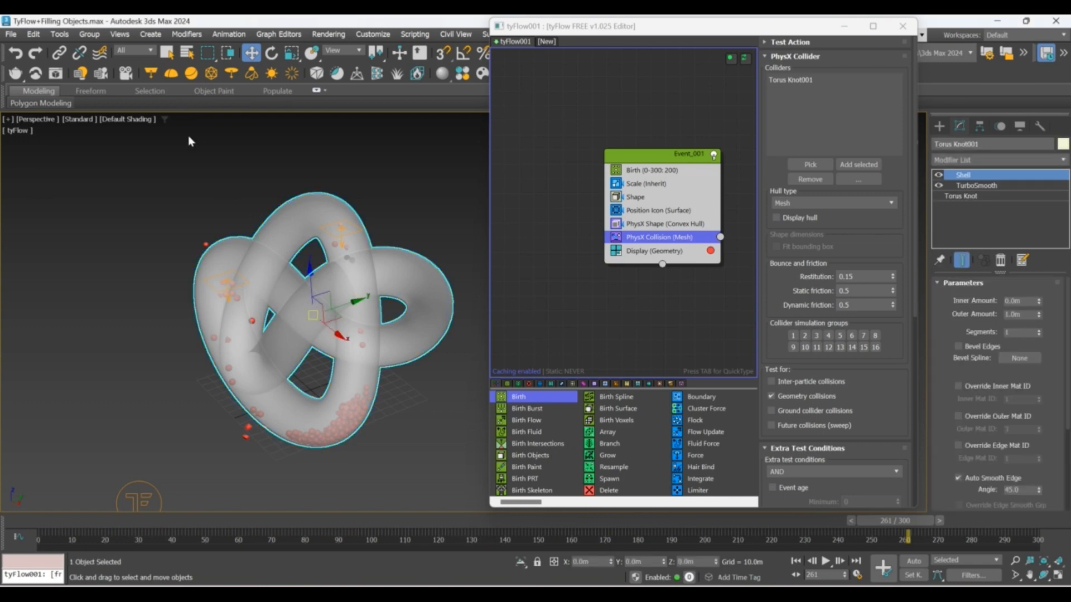
click(147, 51)
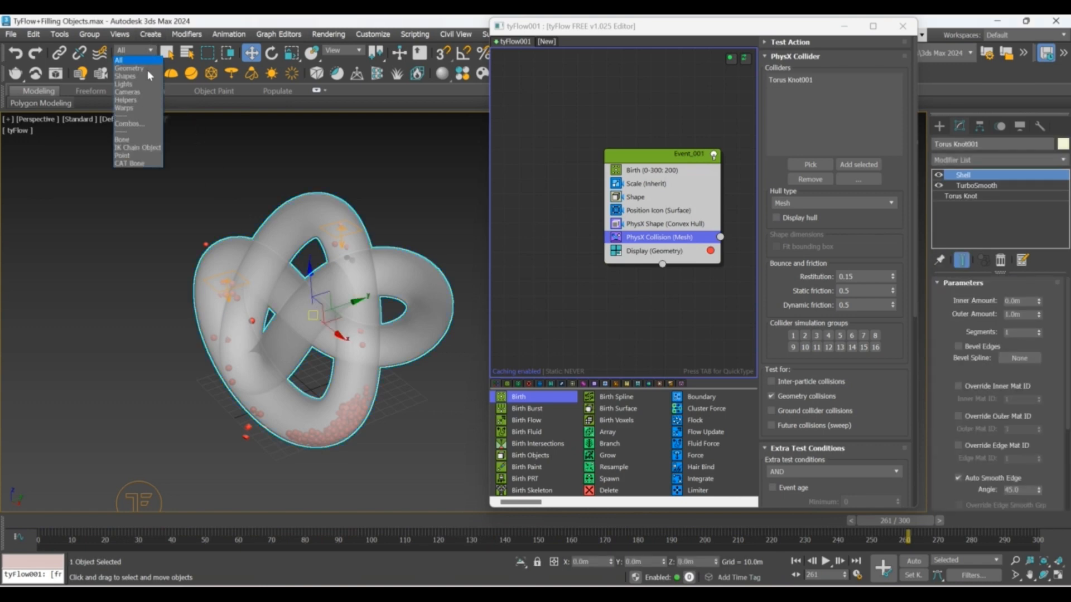
click(134, 101)
click(226, 280)
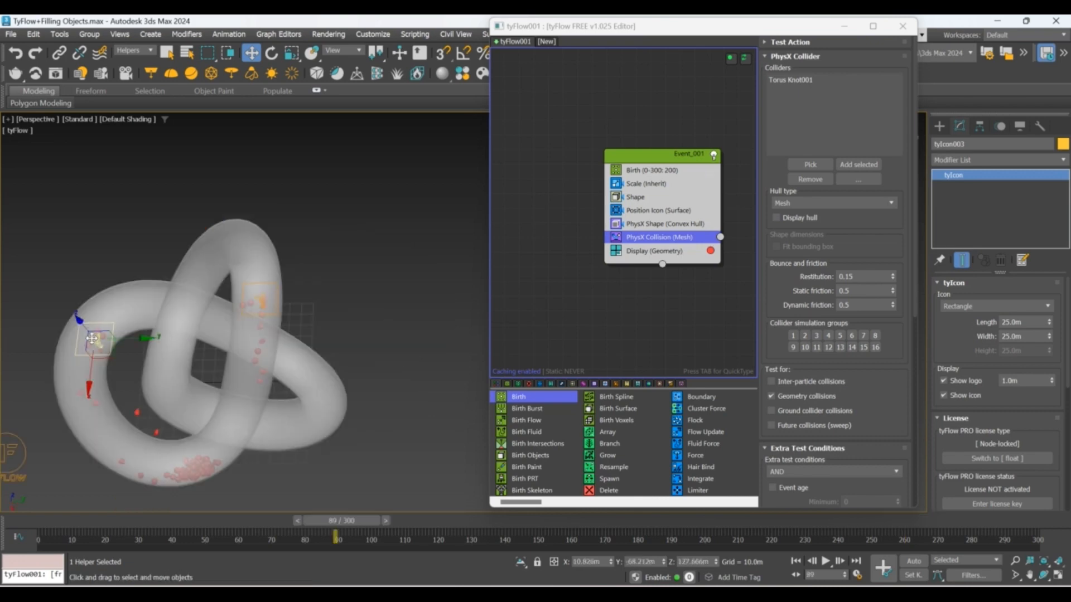
- Move the selected tyIcon along Y to about -73.9 m inside the tube and scrub the timeline to check the particles
scroll(95, 339, up, 6)
drag(166, 371, 136, 372)
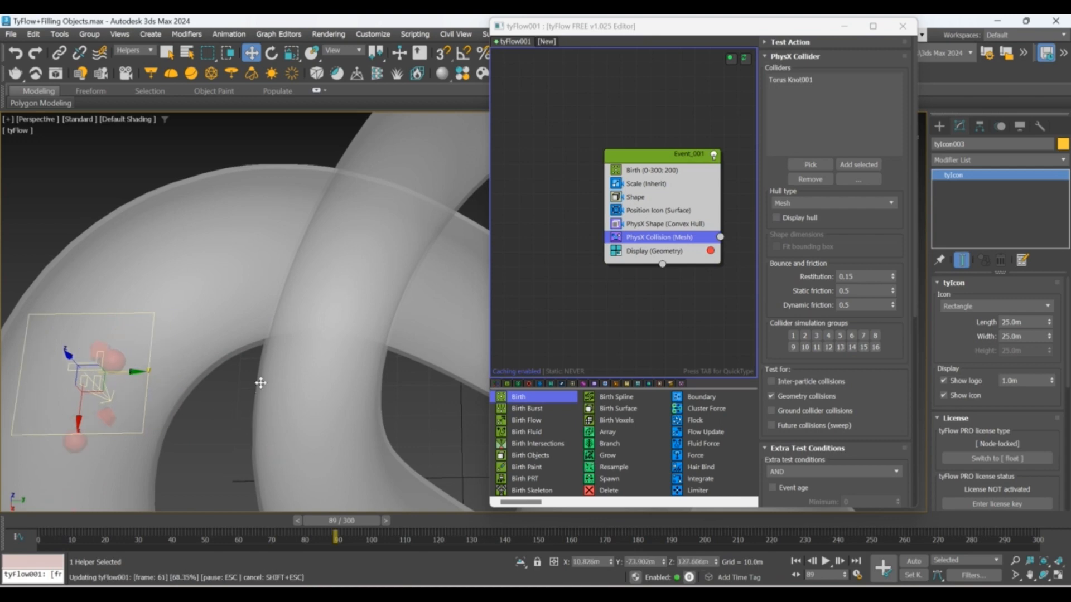
scroll(353, 330, down, 2)
alt+middle_drag(353, 330, 378, 294)
scroll(378, 294, down, 6)
scroll(244, 377, up, 4)
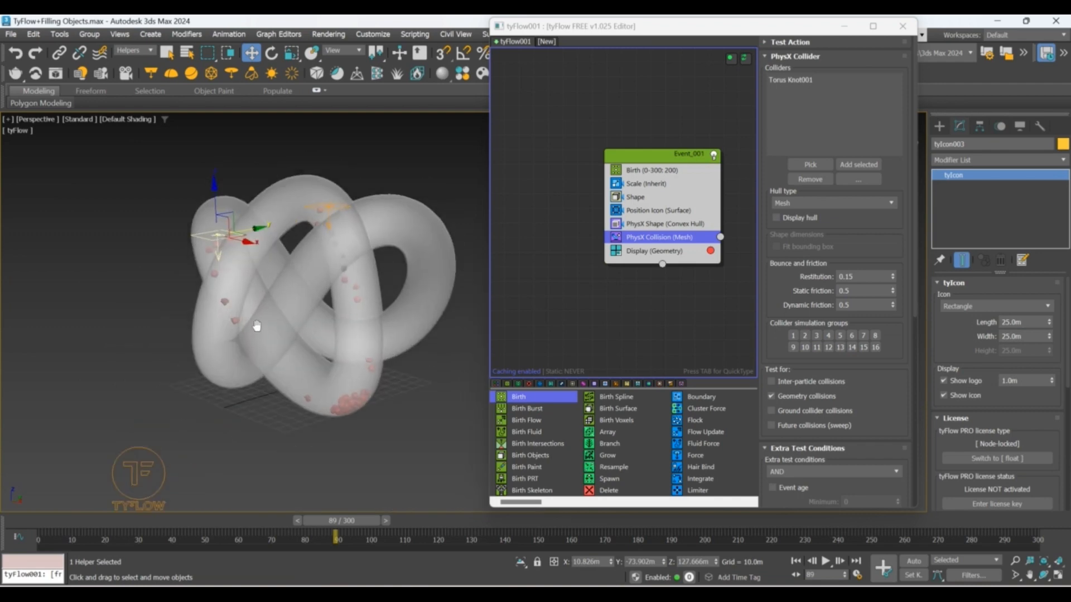
drag(367, 521, 725, 523)
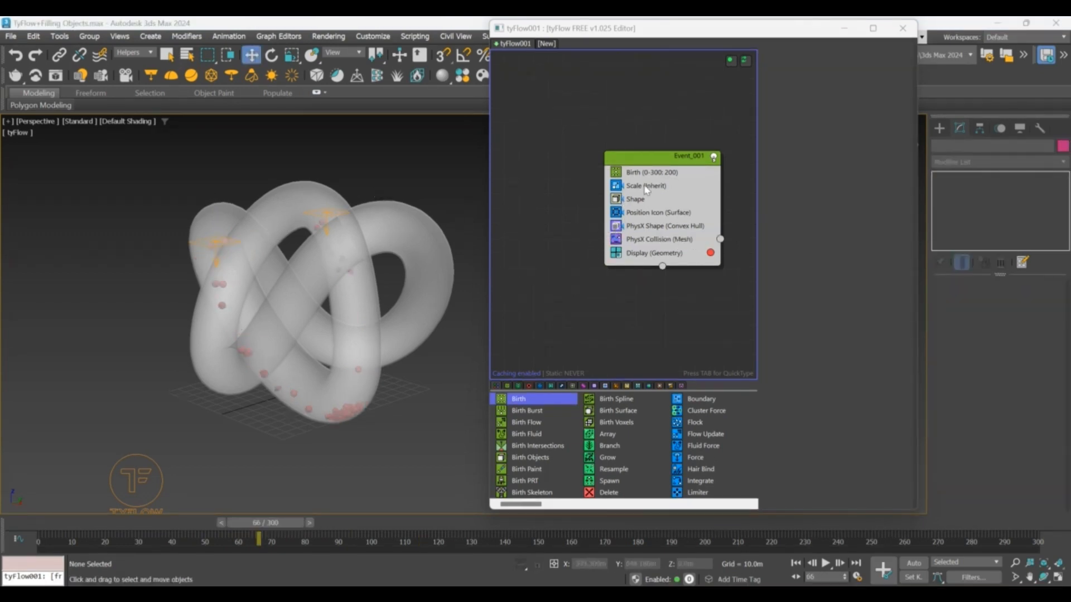
- Add a Force operator to the event directly below the Birth operator
click(642, 158)
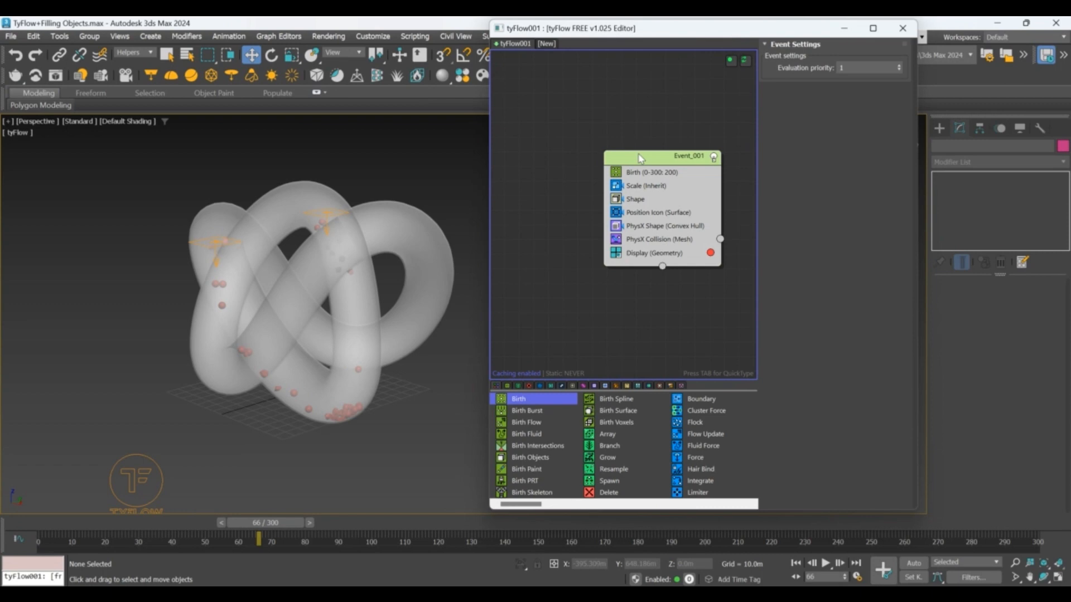
key(Tab)
text(FORC)
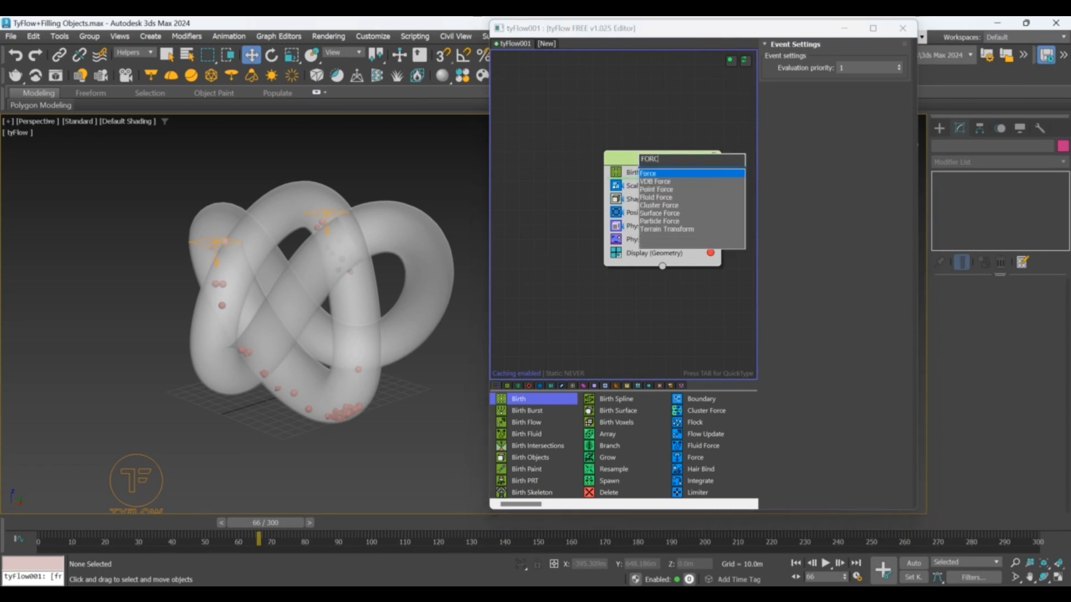
key(Return)
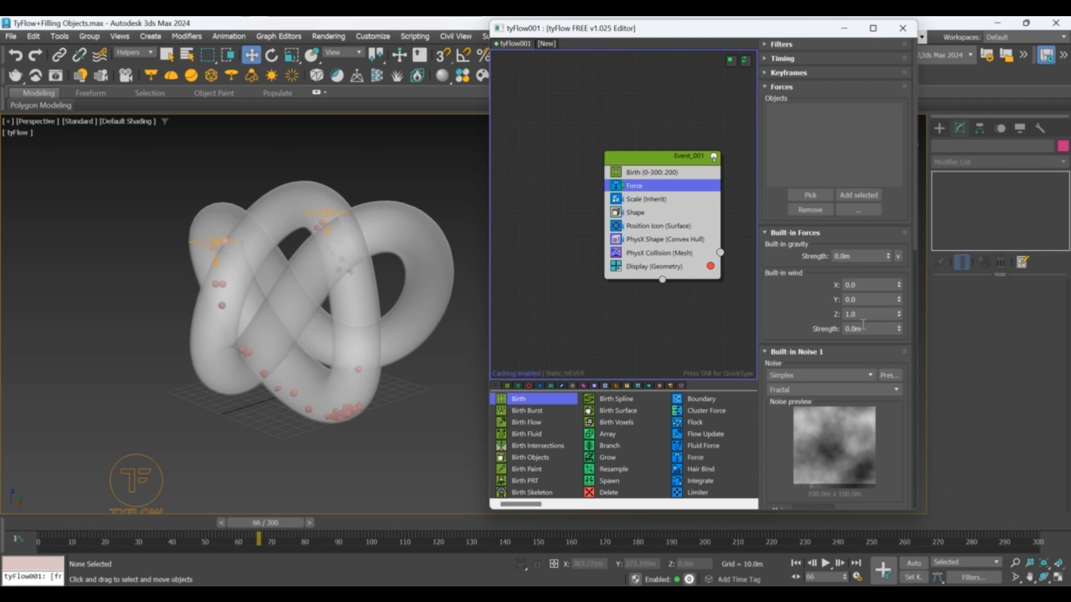
- Set the Force operator's built-in gravity strength to -0.1 m and scrub to frame 128 to check the fall
click(862, 256)
text(-.1)
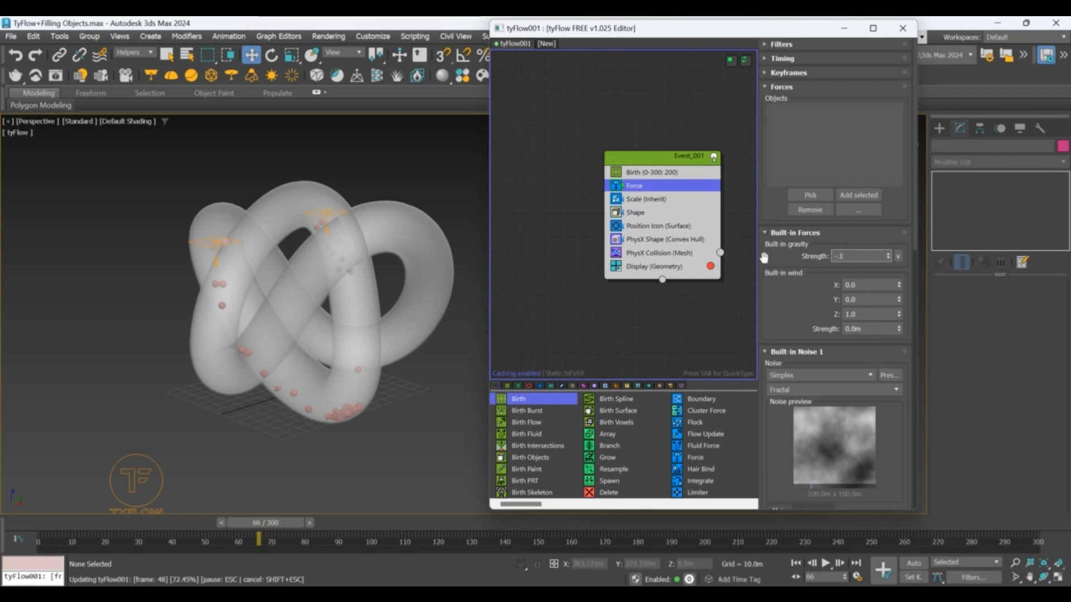
key(Return)
drag(296, 527, 467, 524)
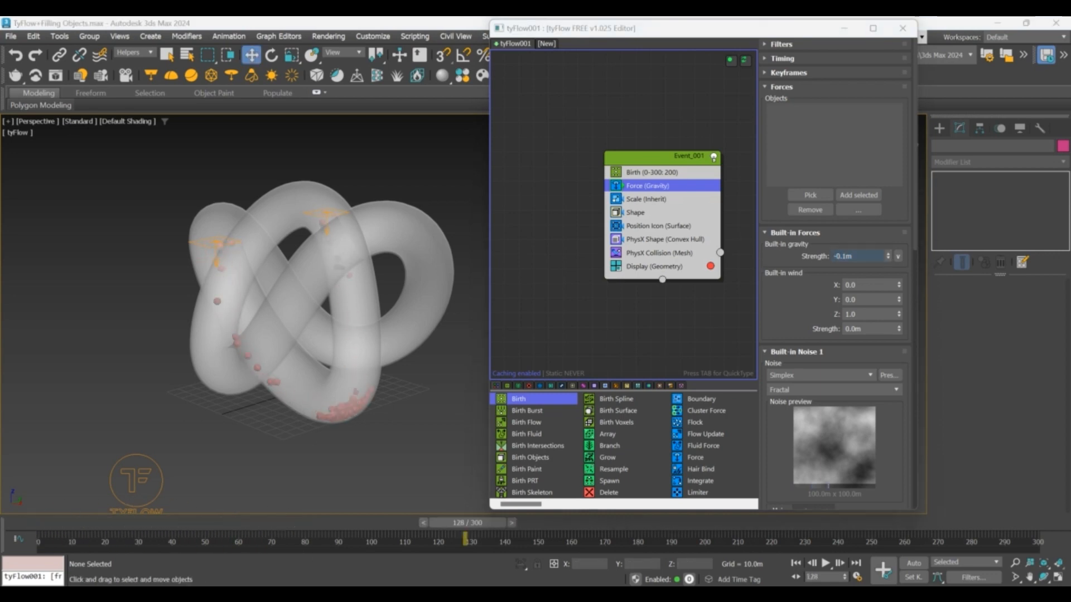
- Set the Birth operator's particle total to 2000 and scrub to frame 106 to check the filling
click(649, 172)
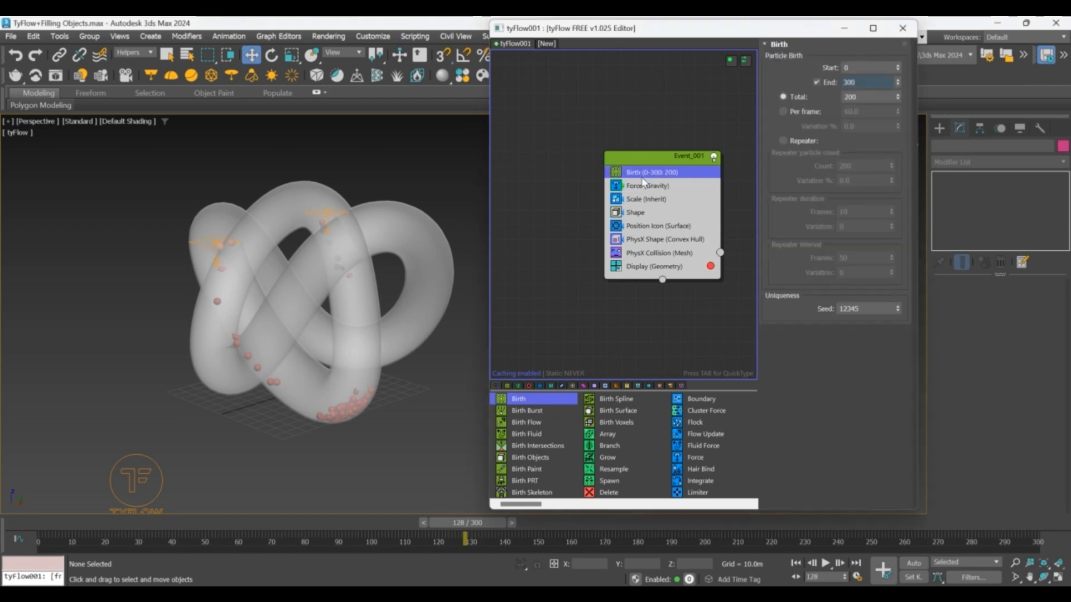
double_click(869, 82)
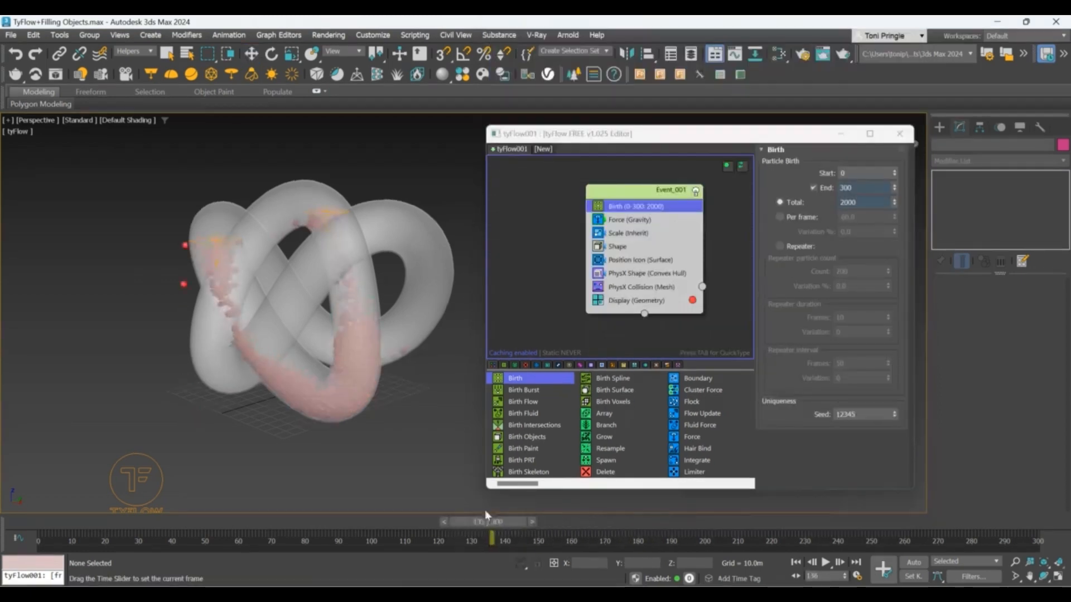
drag(484, 510, 393, 456)
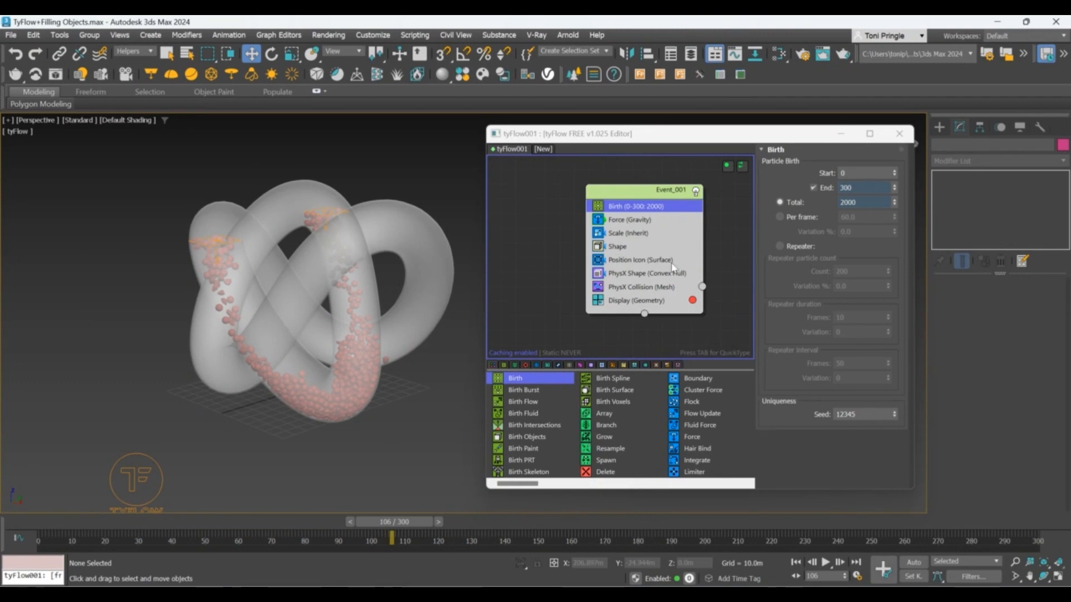
- Create a VRayMtl in the Slate Material Editor, collapse its node and place it in the upper part of the view
key(m)
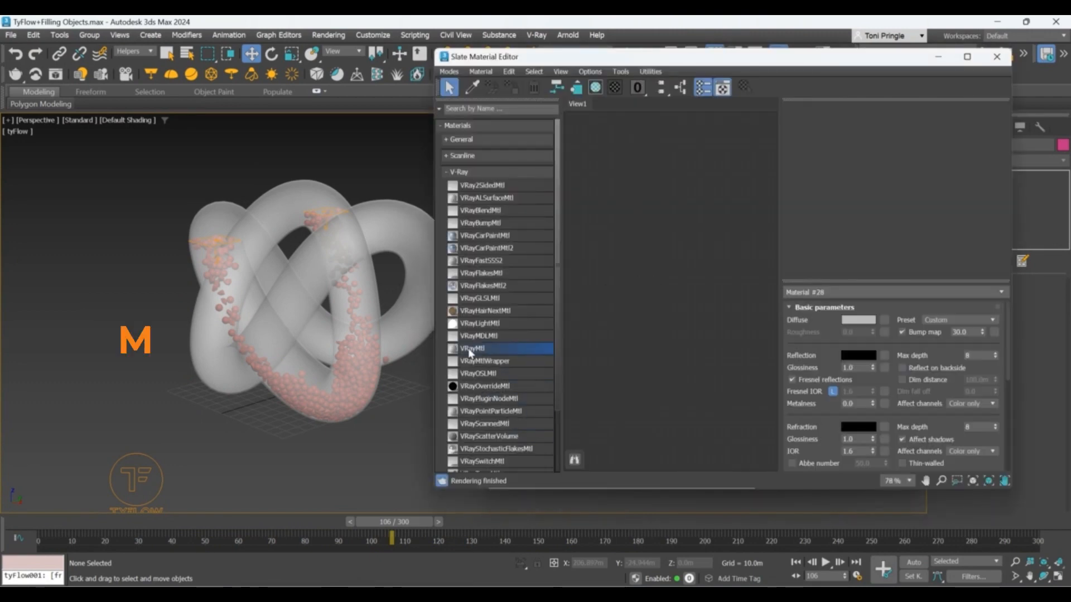
right_click(619, 228)
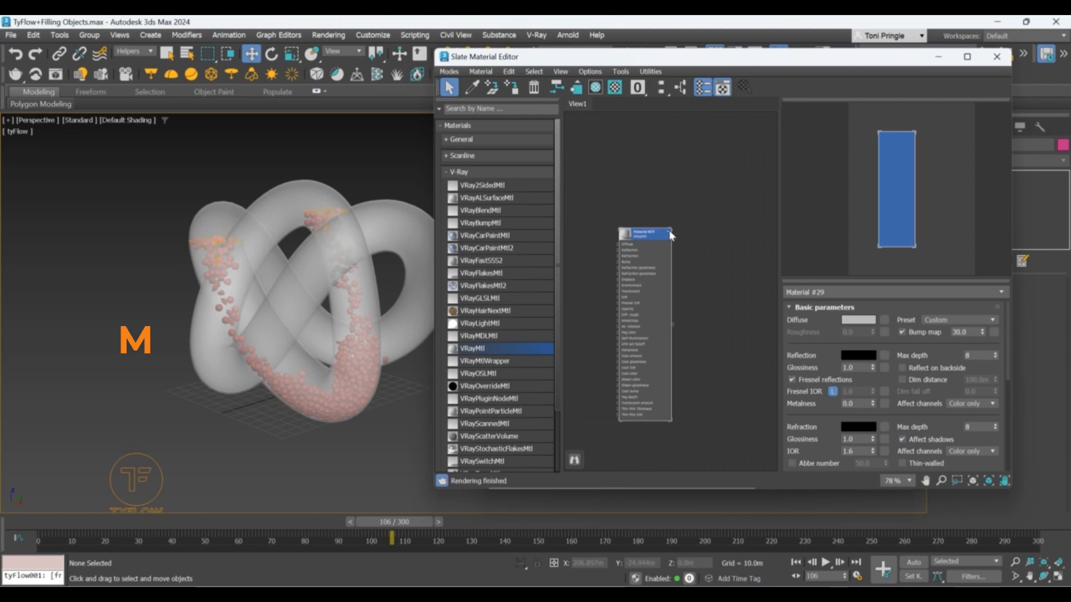
click(668, 230)
drag(629, 239, 623, 200)
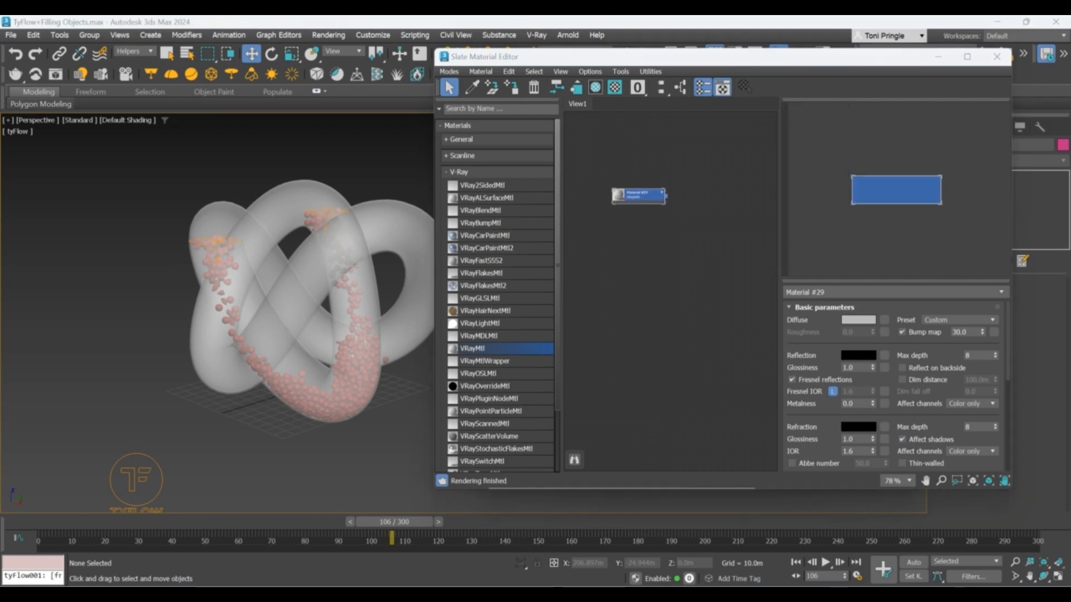
- Set the VRayMtl's diffuse color to pure red, hex E90000
click(859, 320)
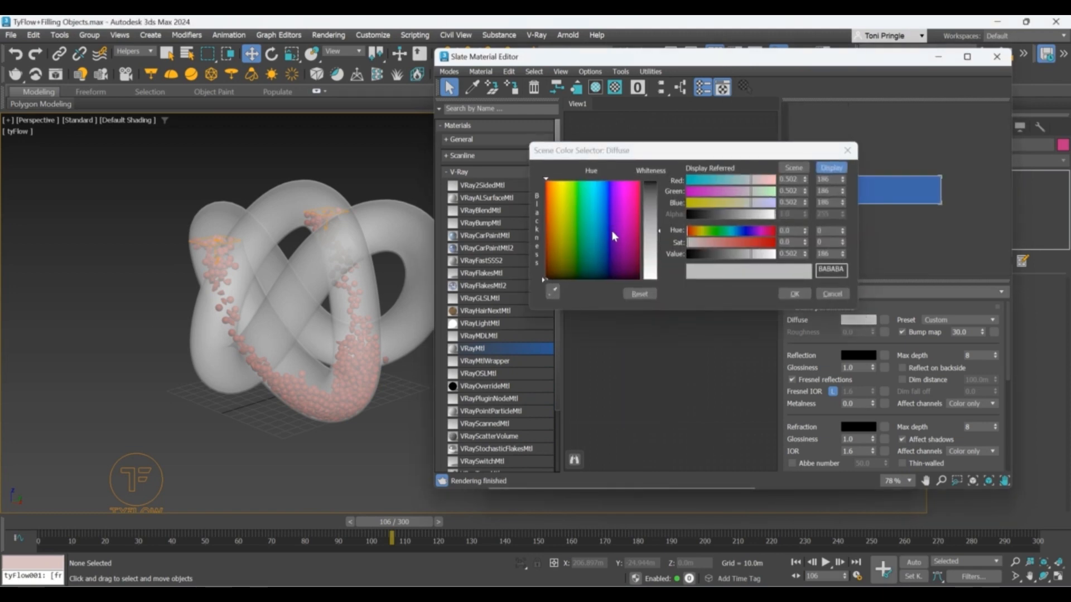
text(0.91)
key(Return)
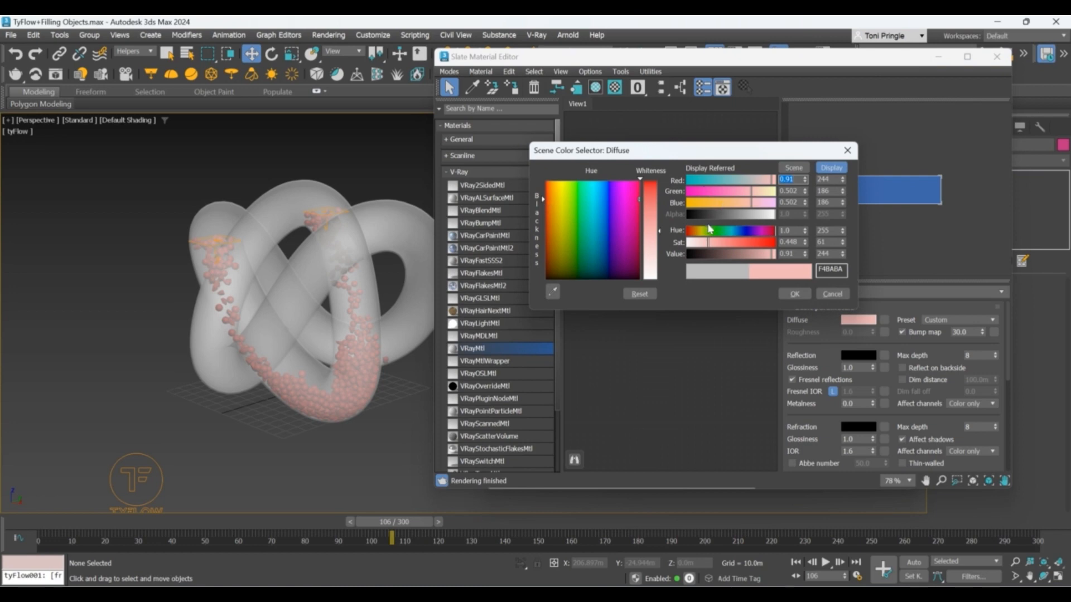
mouse_move(701, 233)
mouse_down()
mouse_move(681, 234)
mouse_move(661, 181)
mouse_up()
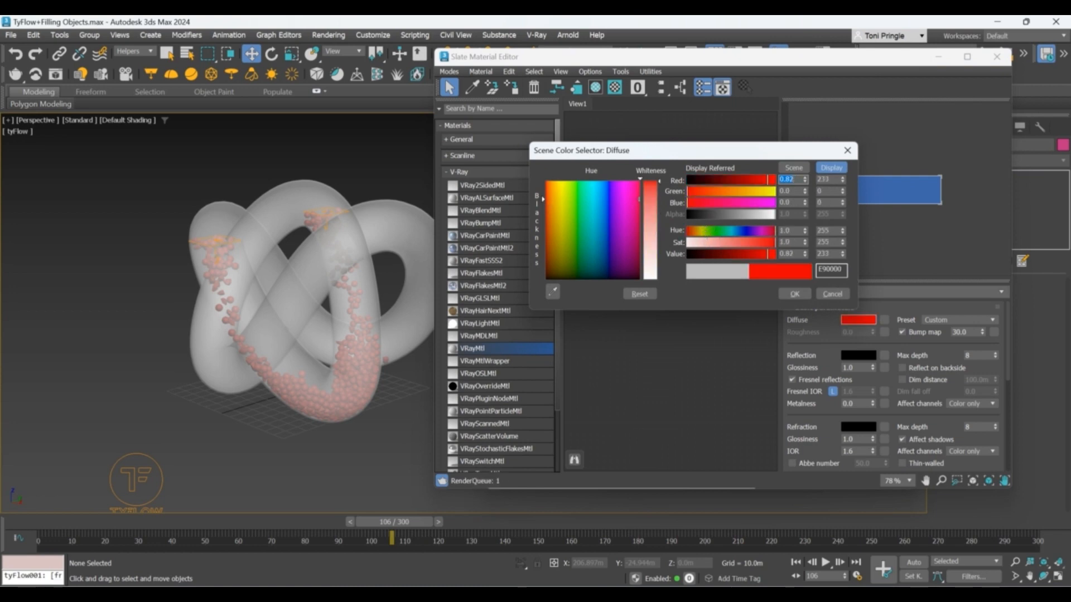
click(794, 294)
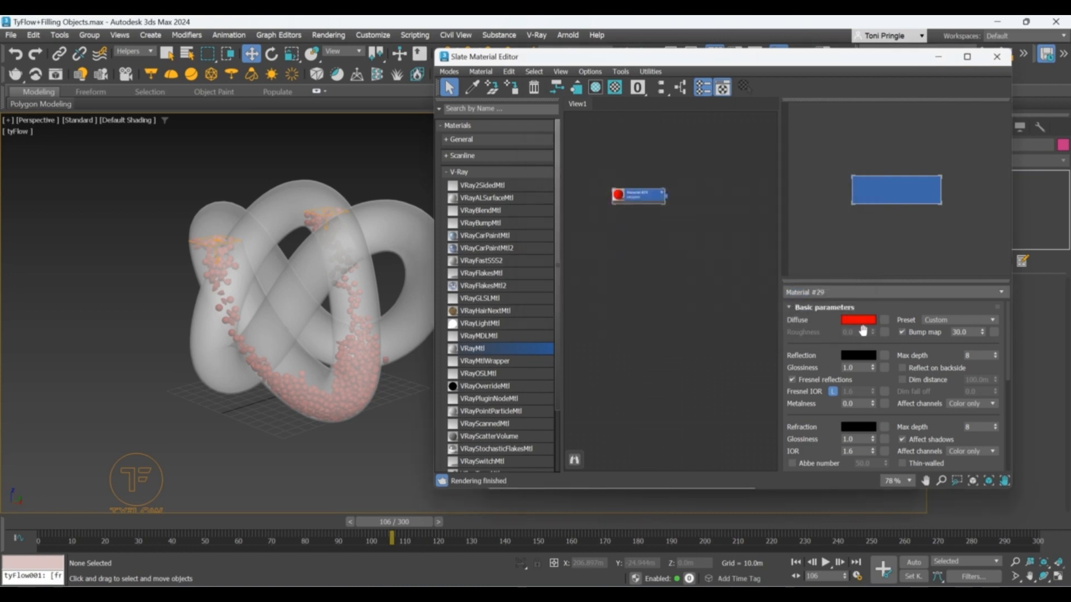
- Give the red VRayMtl a mid-grey reflection color, hex 7F7F7F, and set its reflection glossiness to 0.88
click(867, 360)
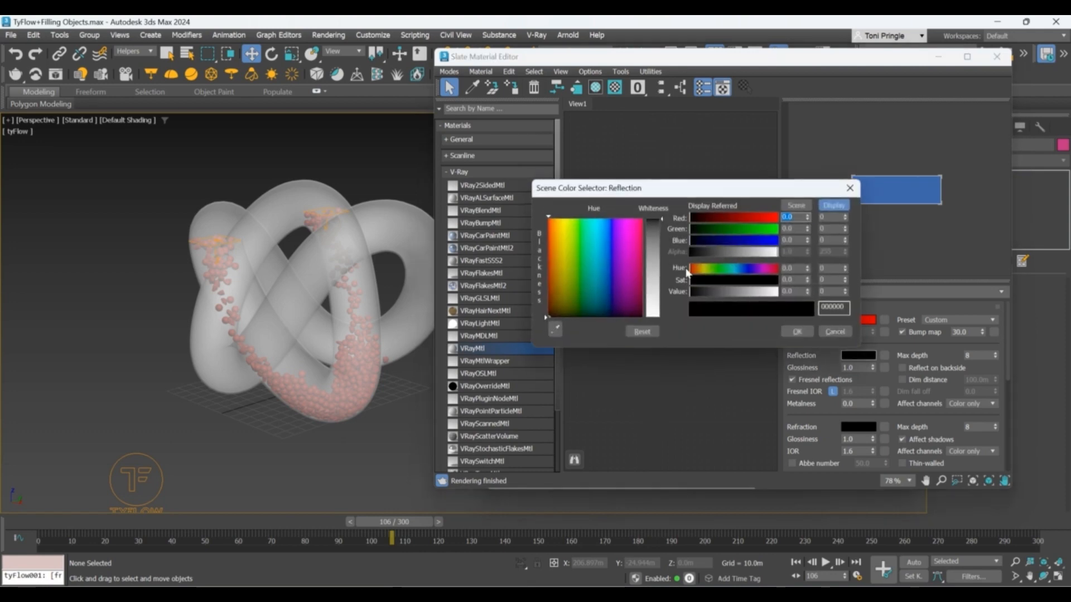
click(657, 246)
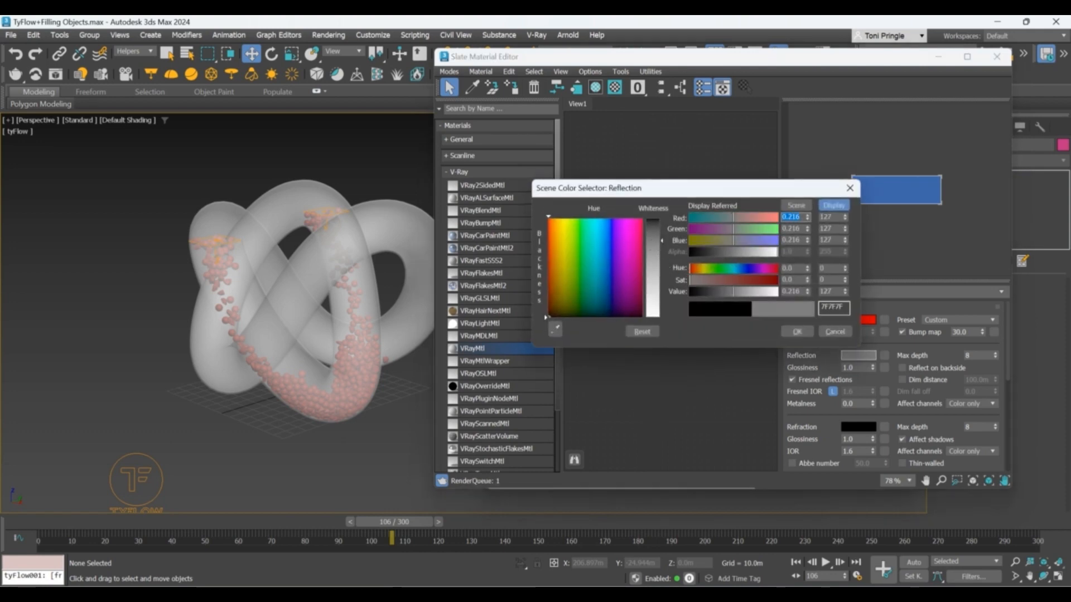
click(797, 331)
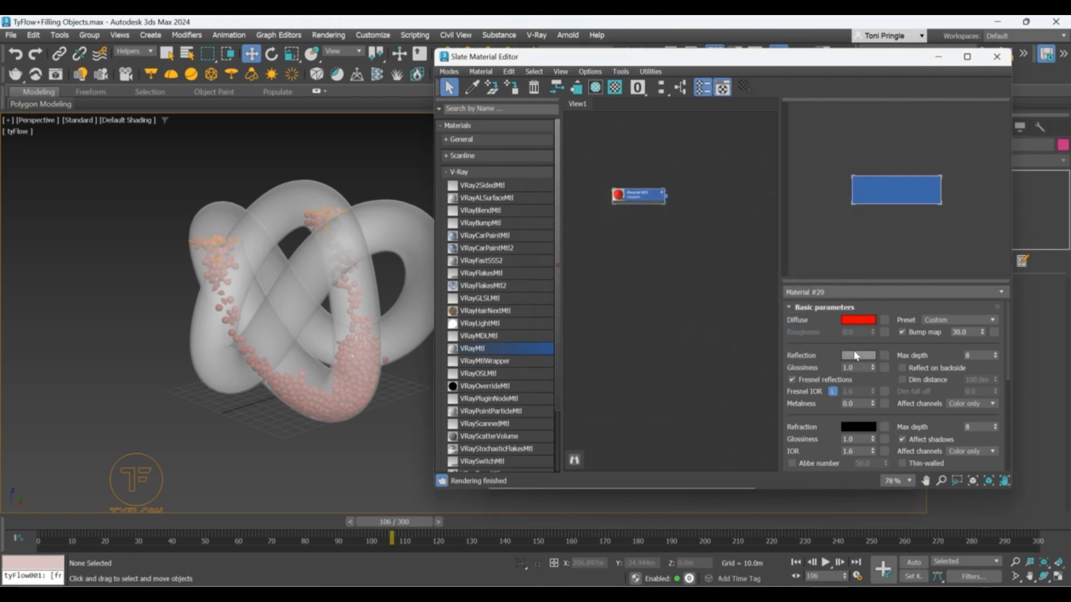
scroll(859, 394, down, 2)
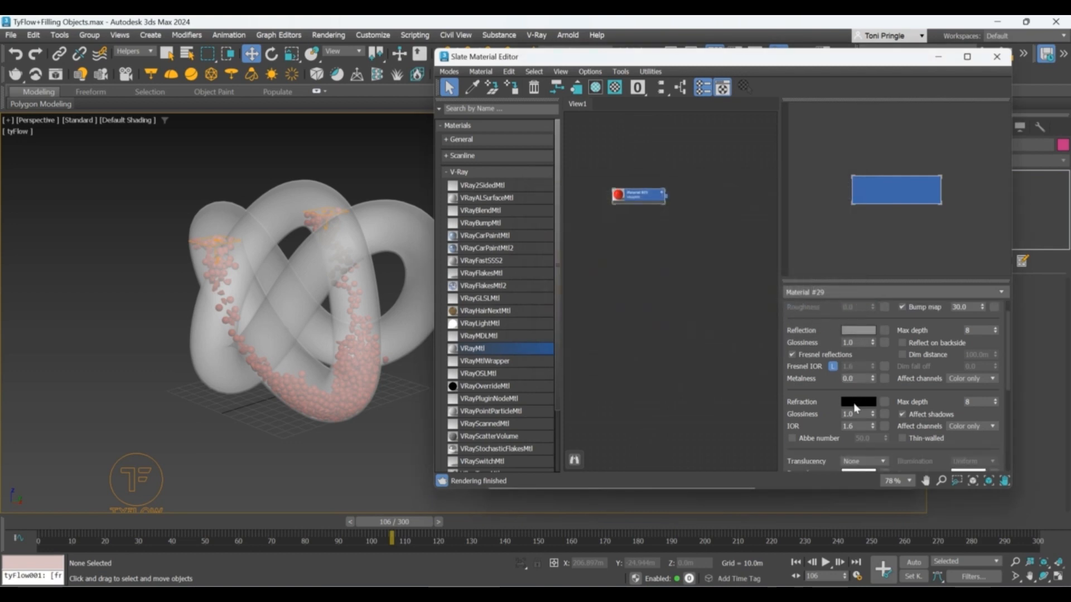
click(851, 401)
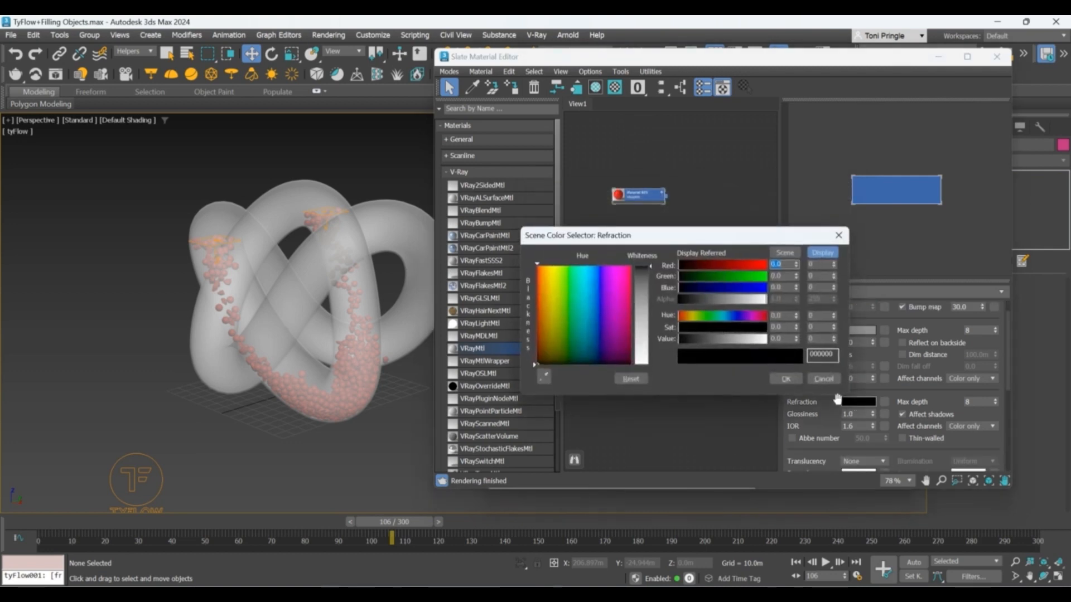
click(786, 379)
click(873, 344)
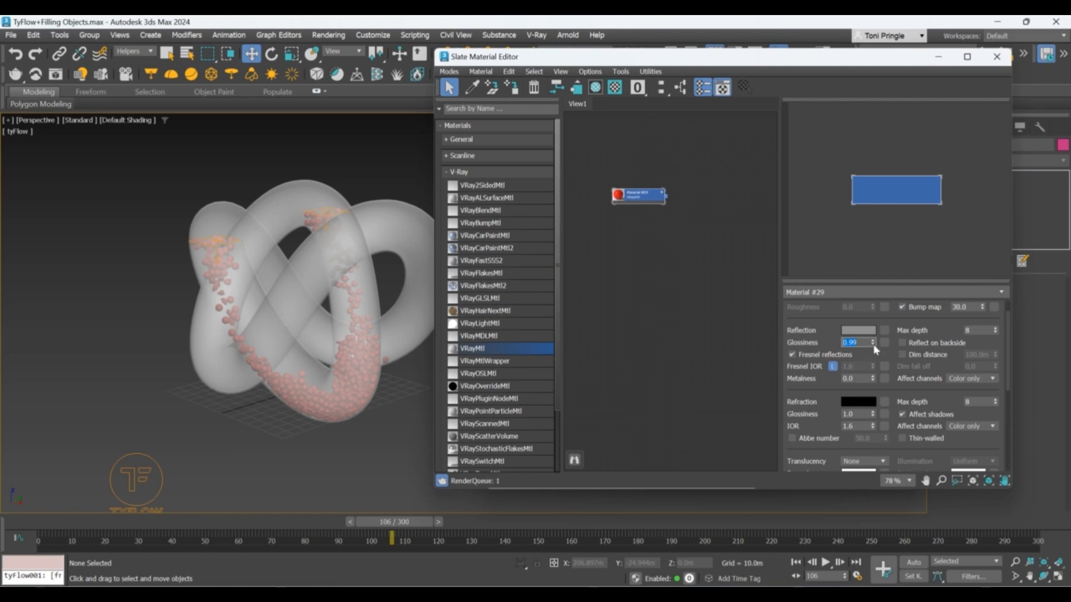
drag(874, 350, 873, 356)
- Duplicate the red VRayMtl node below the original and set the copy's diffuse color to purple, hex 7D00AA
click(643, 197)
shift+drag(643, 200, 644, 245)
scroll(850, 365, up, 1)
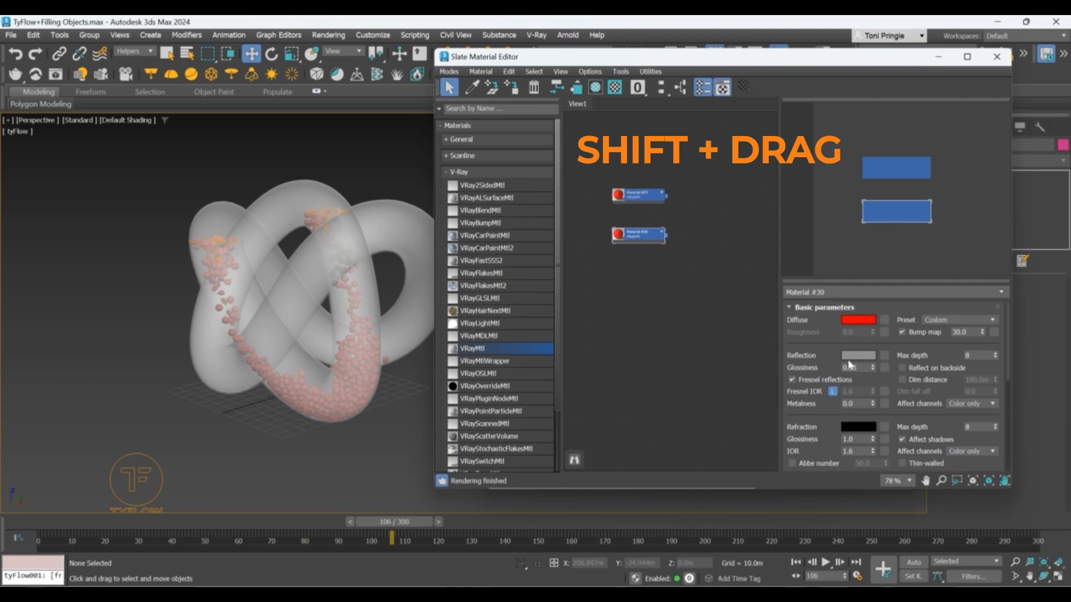
click(857, 319)
click(605, 244)
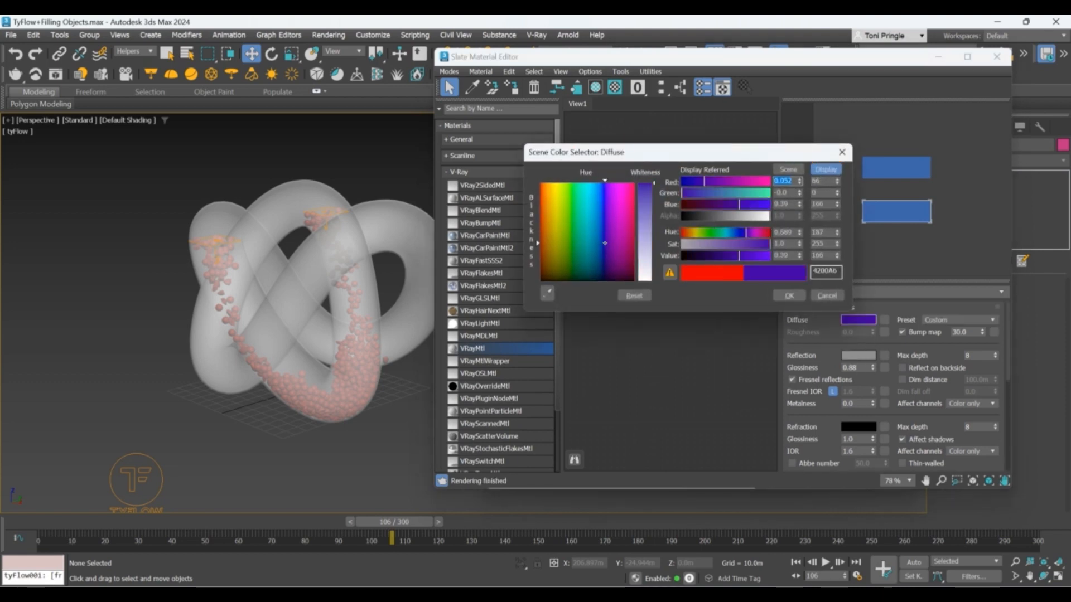
click(611, 240)
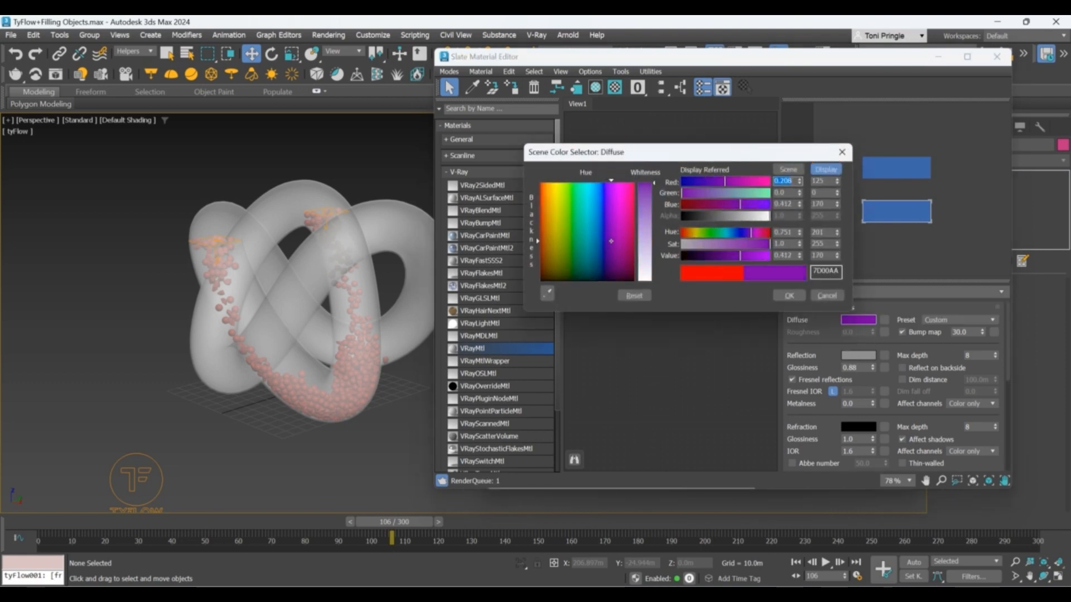
click(790, 296)
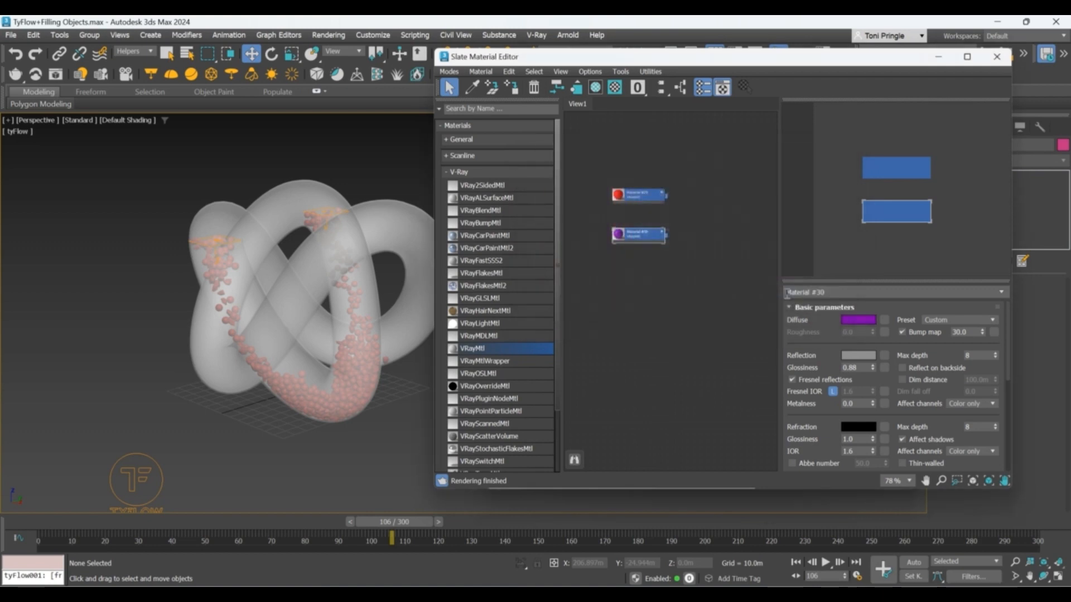
- Duplicate the purple VRayMtl node below it and set the copy's diffuse color to a yellowish green
shift+drag(632, 239, 633, 284)
click(858, 319)
drag(601, 236, 565, 213)
click(788, 294)
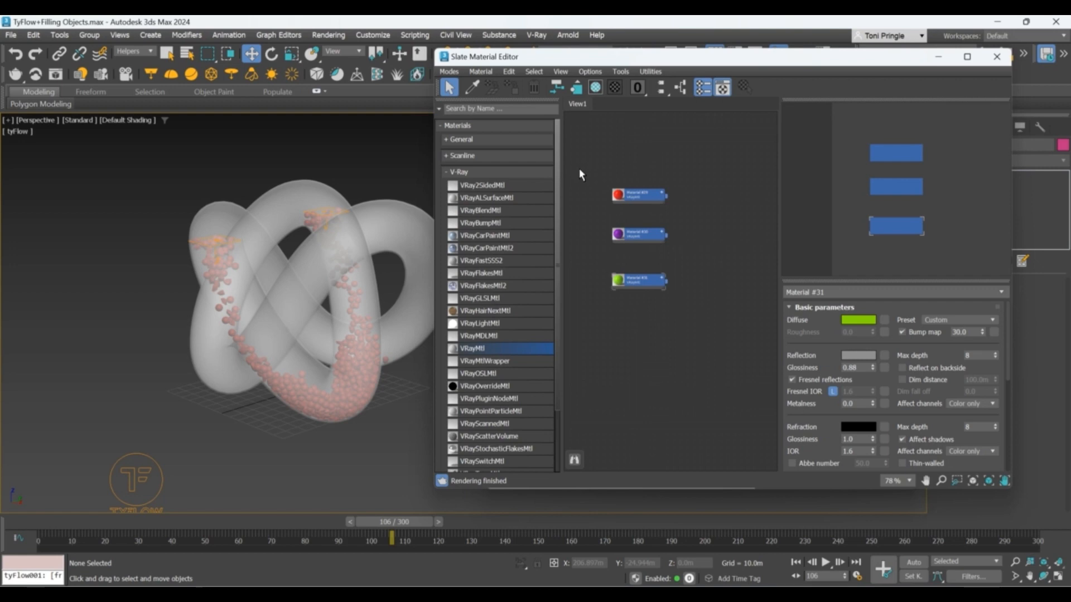
- Add a Multi/Sub-Object material beside the three VRayMtl nodes and set its number of materials to 3
click(487, 139)
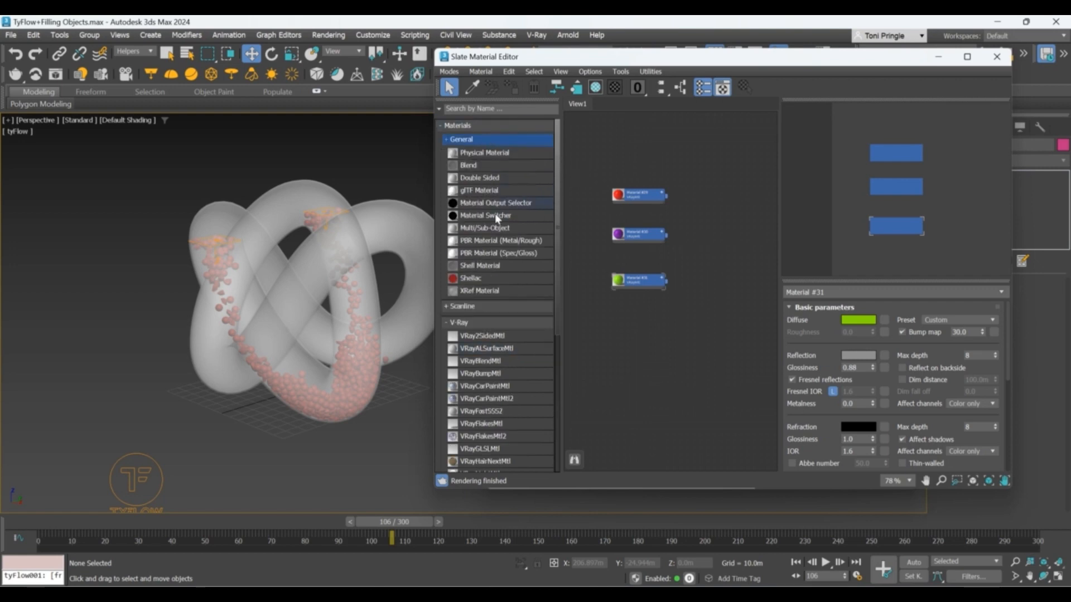
click(507, 229)
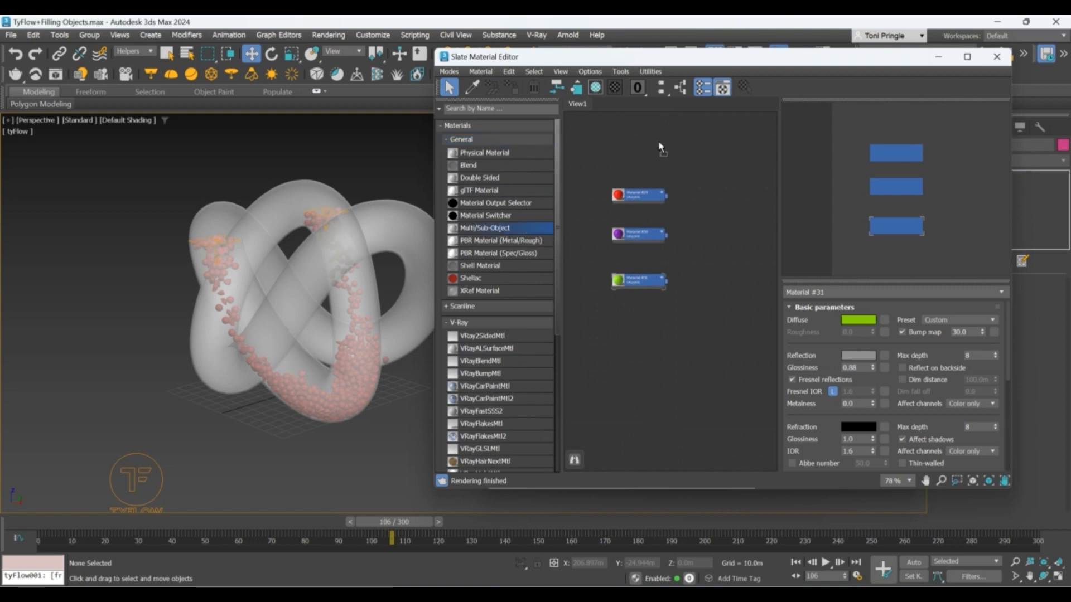
drag(659, 148, 720, 202)
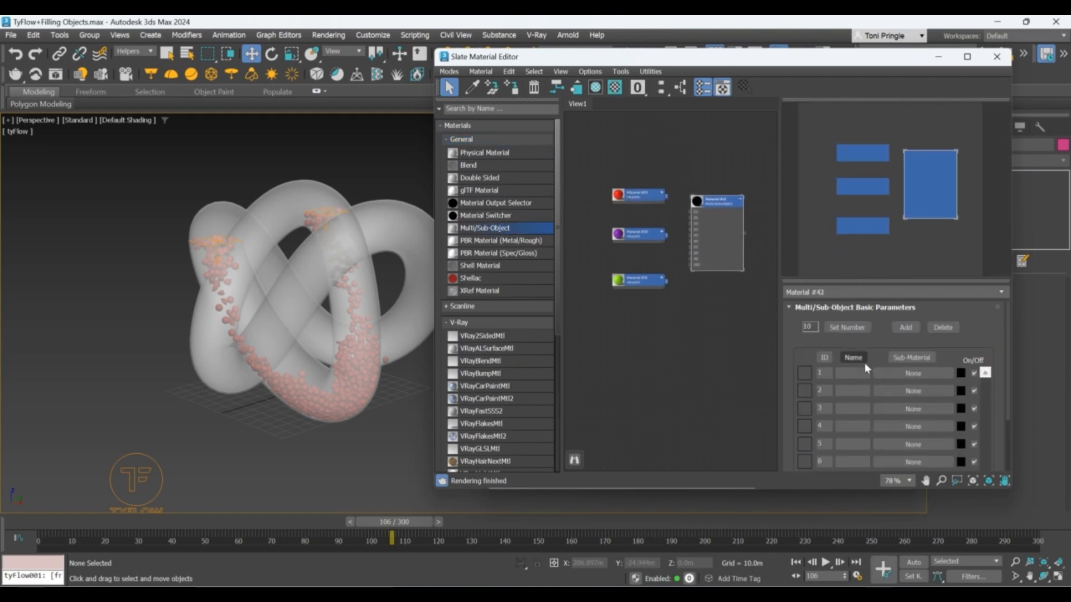
click(832, 331)
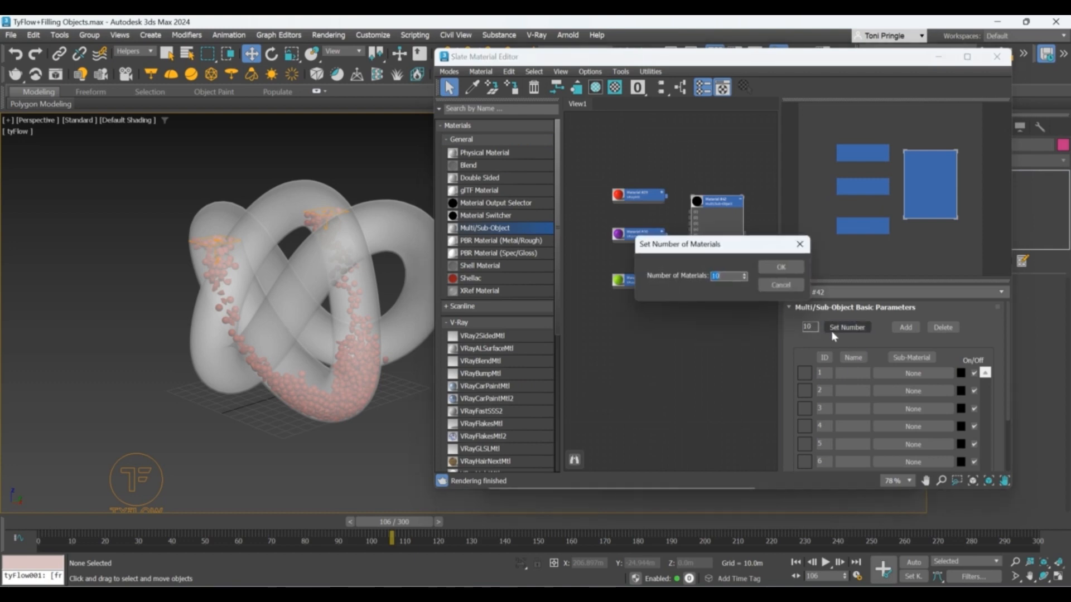
text(43)
click(782, 267)
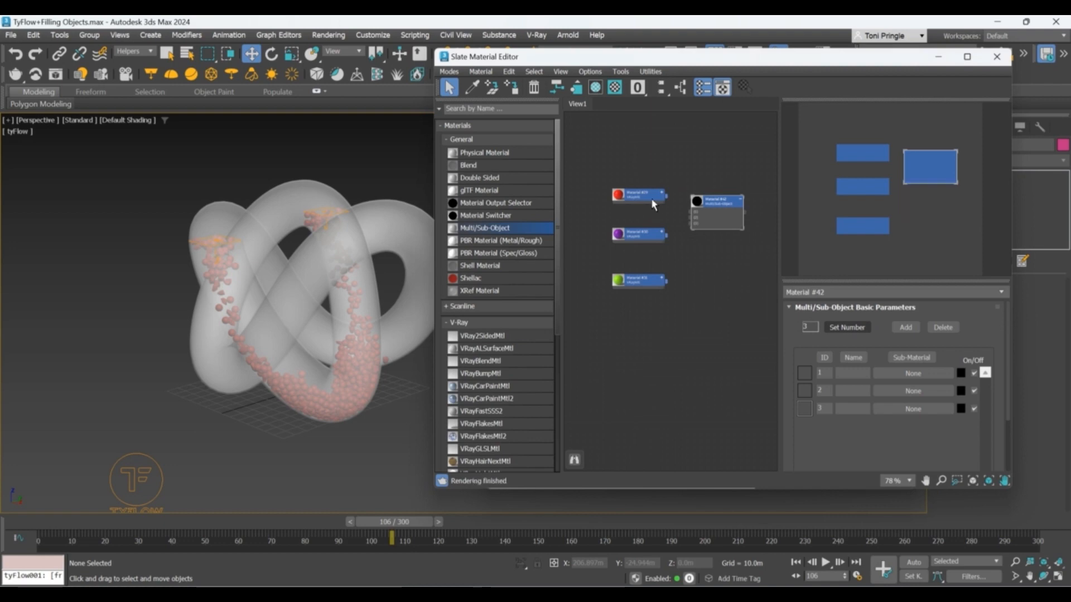
- Wire the red, purple and green VRayMtls into slots 1, 2 and 3 of the Multi/Sub-Object material
scroll(696, 212, up, 2)
scroll(696, 212, up, 2)
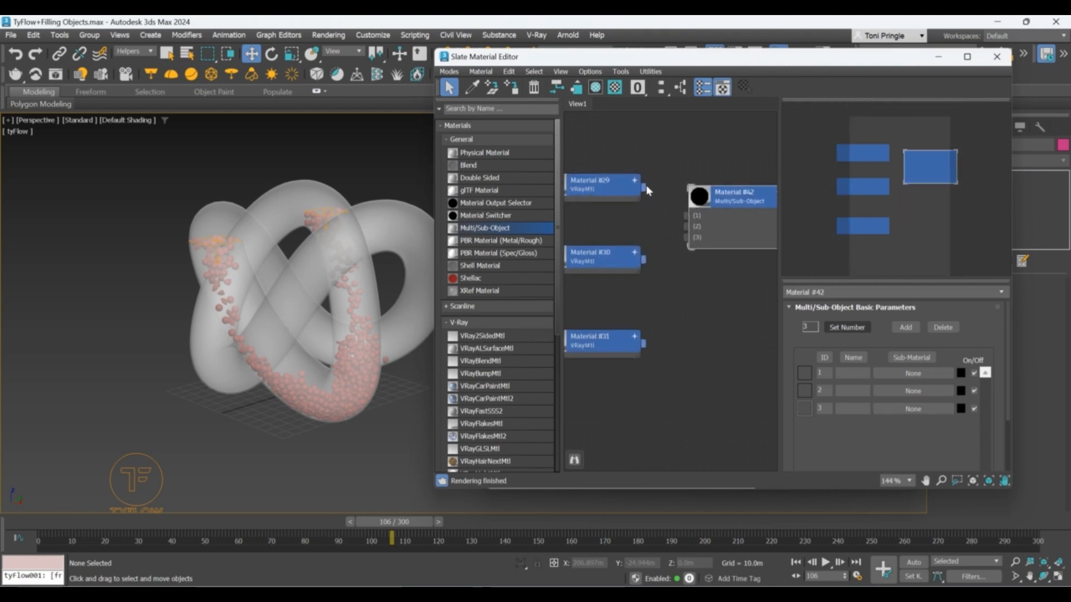
drag(644, 188, 687, 216)
drag(643, 260, 686, 227)
drag(644, 342, 687, 239)
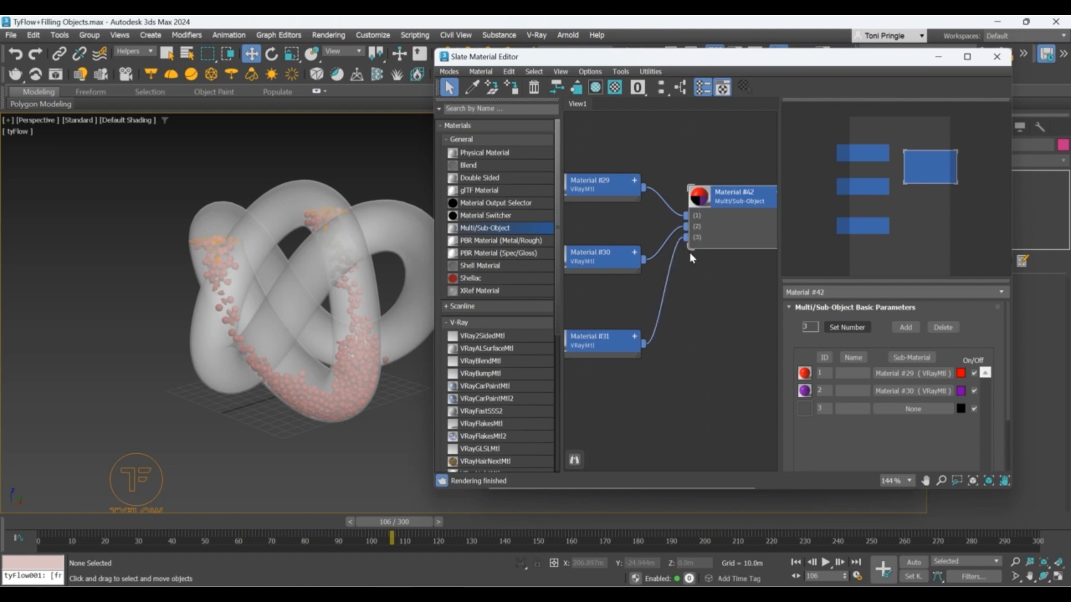
- Stack the three VRayMtl nodes closely in slot order and place the Multi/Sub-Object node neatly beside them
scroll(689, 252, down, 1)
mouse_move(689, 253)
middle_down()
mouse_move(646, 248)
mouse_move(691, 251)
middle_up()
drag(618, 259, 628, 227)
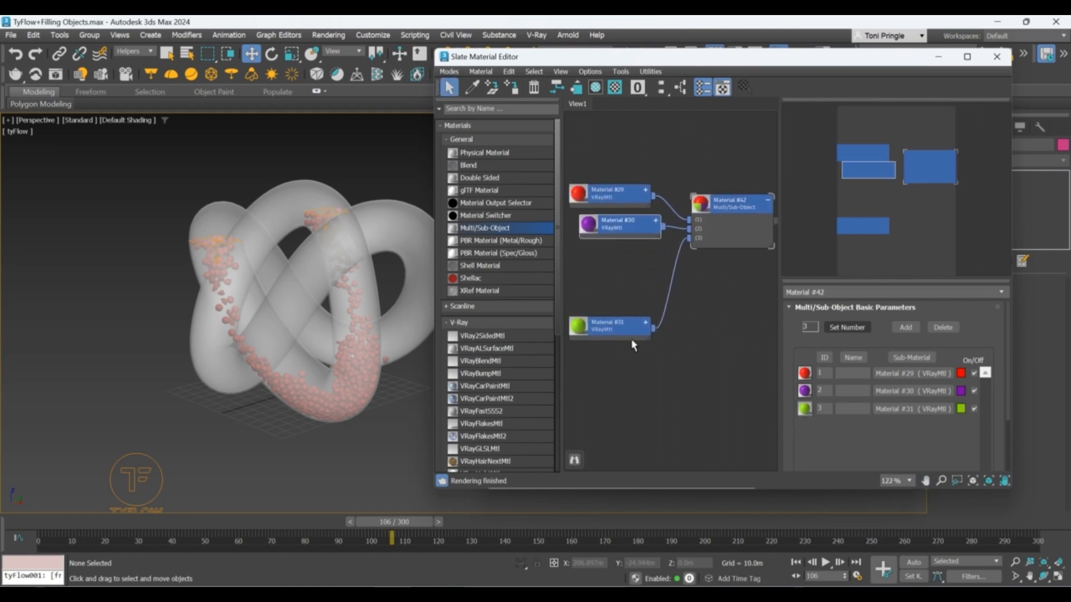
drag(633, 333, 643, 262)
click(643, 204)
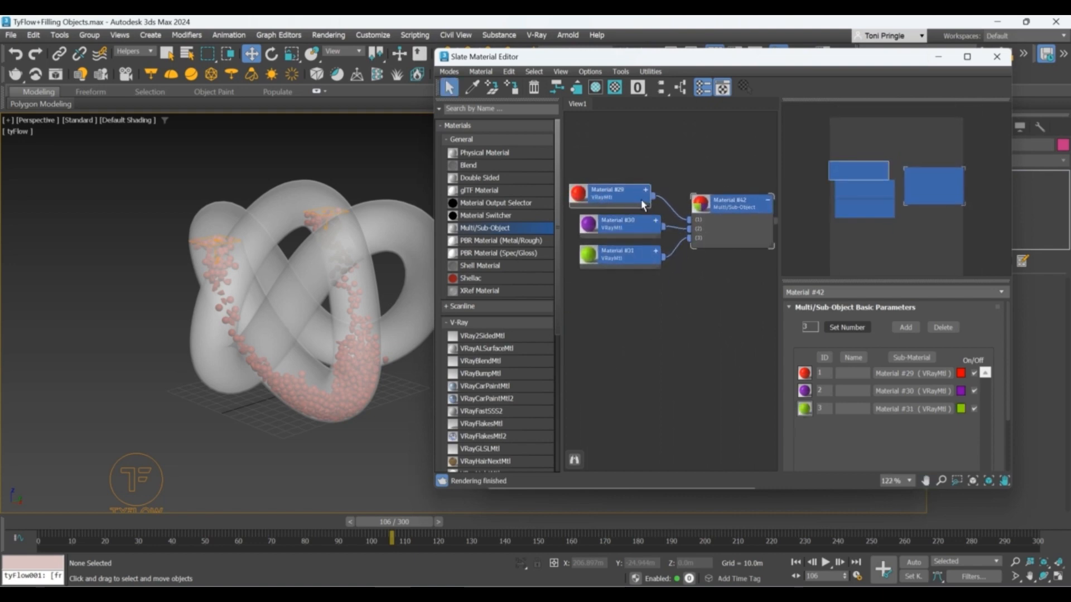
drag(642, 202, 652, 202)
scroll(684, 302, down, 1)
middle_drag(684, 301, 633, 294)
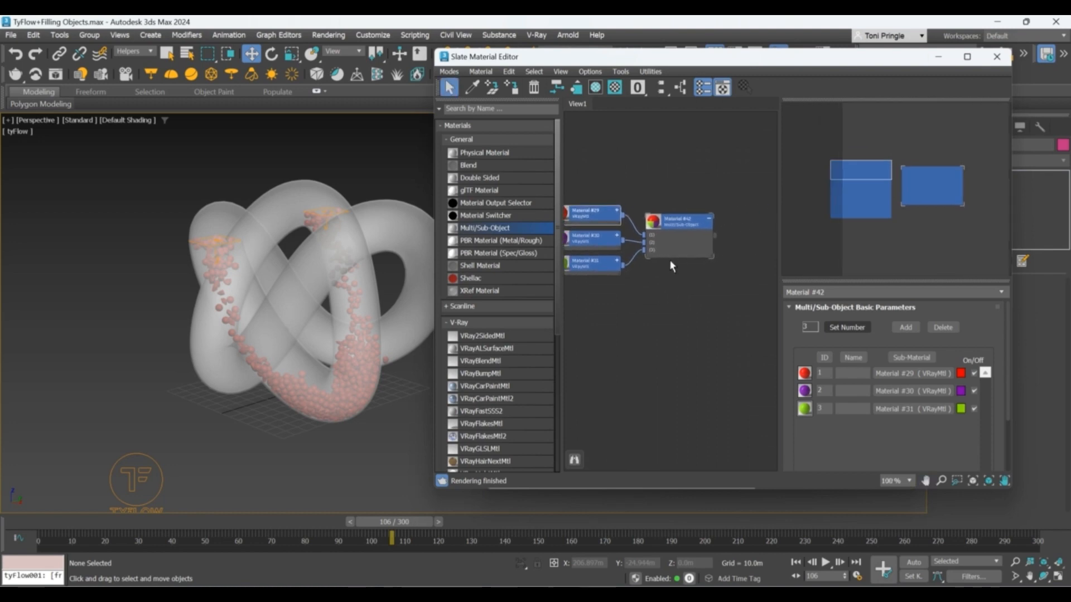
drag(679, 246, 682, 242)
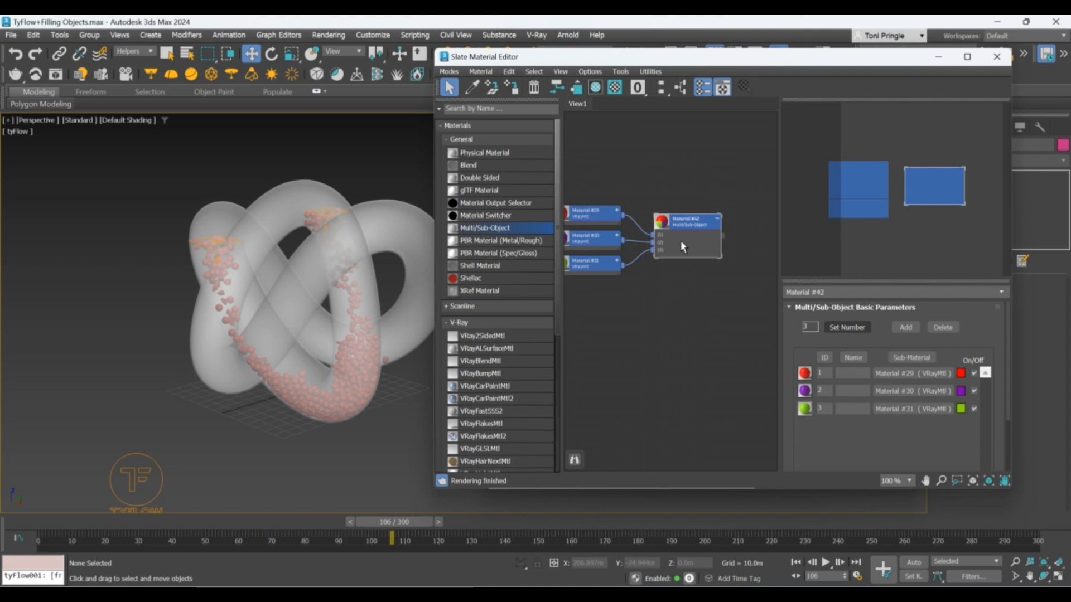
scroll(741, 292, down, 1)
middle_drag(741, 293, 773, 258)
- Set the selection filter to All so every object type can be selected
middle_drag(307, 359, 274, 304)
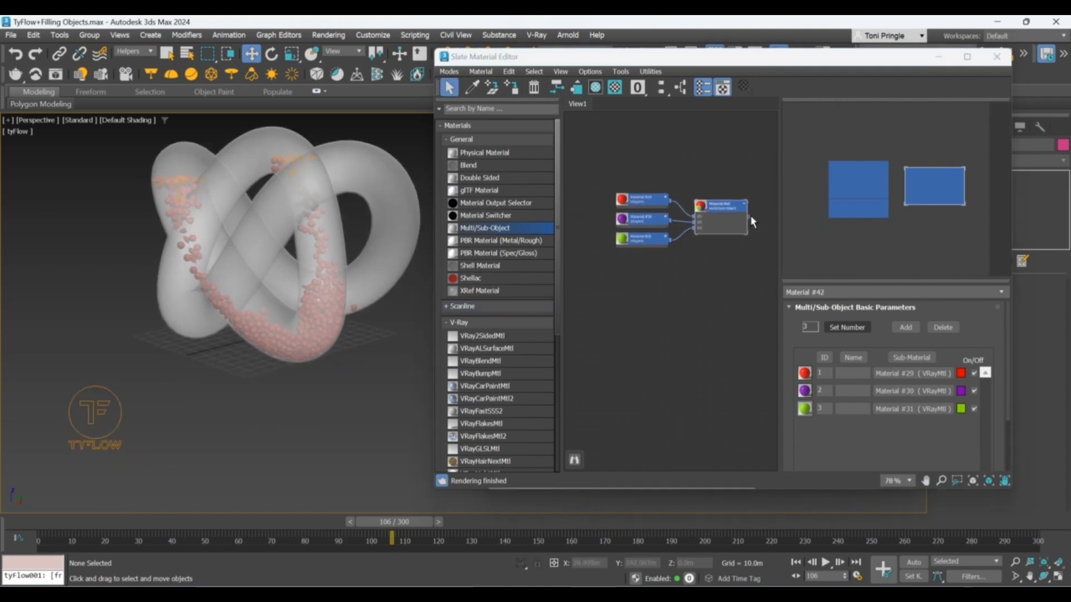
drag(748, 216, 724, 371)
key(Escape)
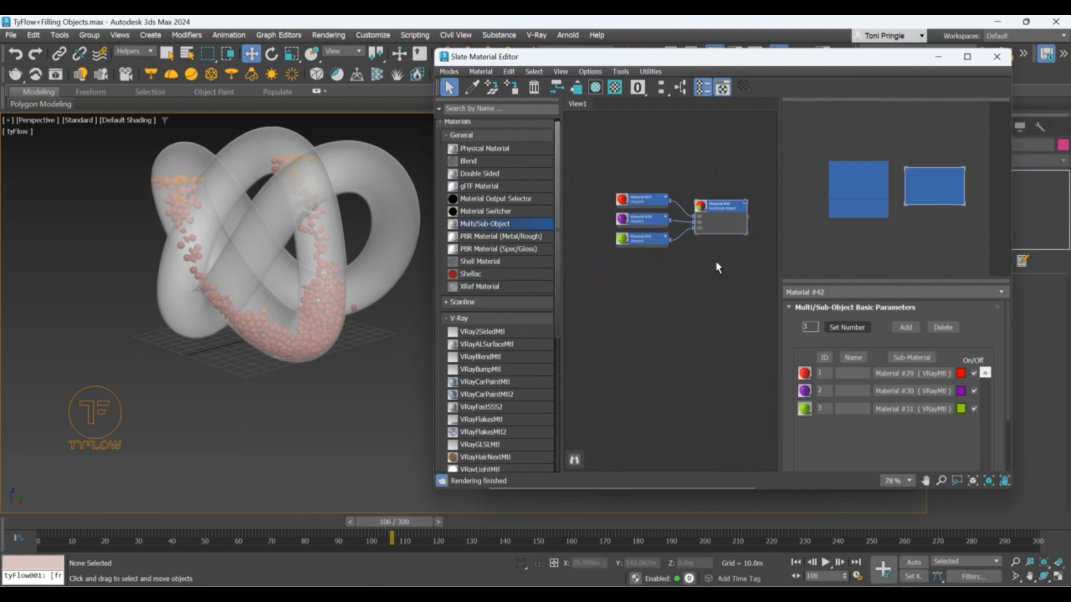
click(150, 51)
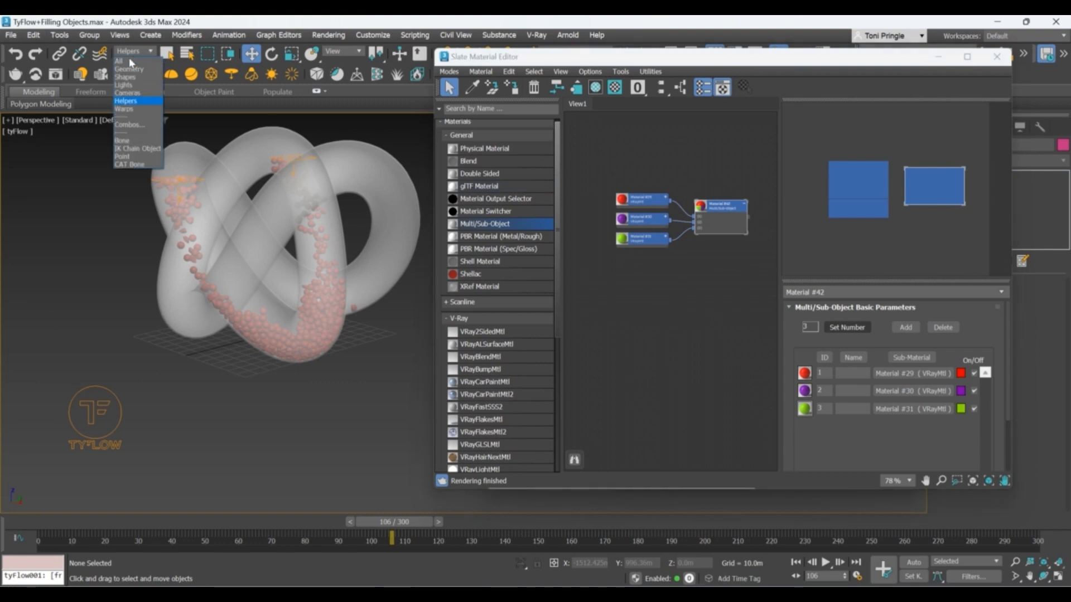
click(127, 61)
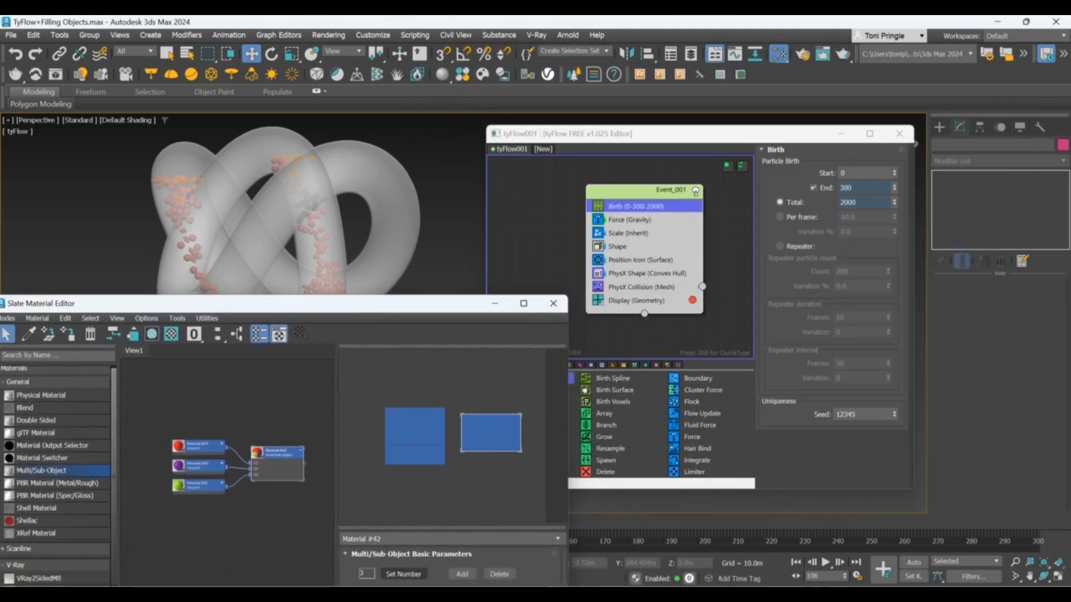
- Add a Material ID operator to the event directly below the Birth operator and look through its mode options
click(624, 194)
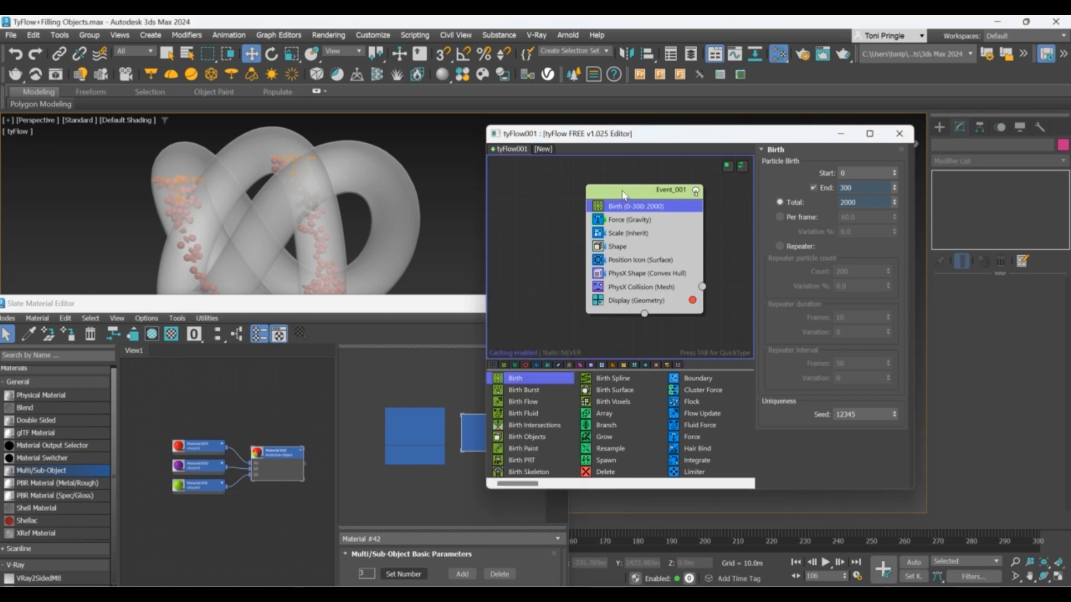
key(Tab)
text(MATER)
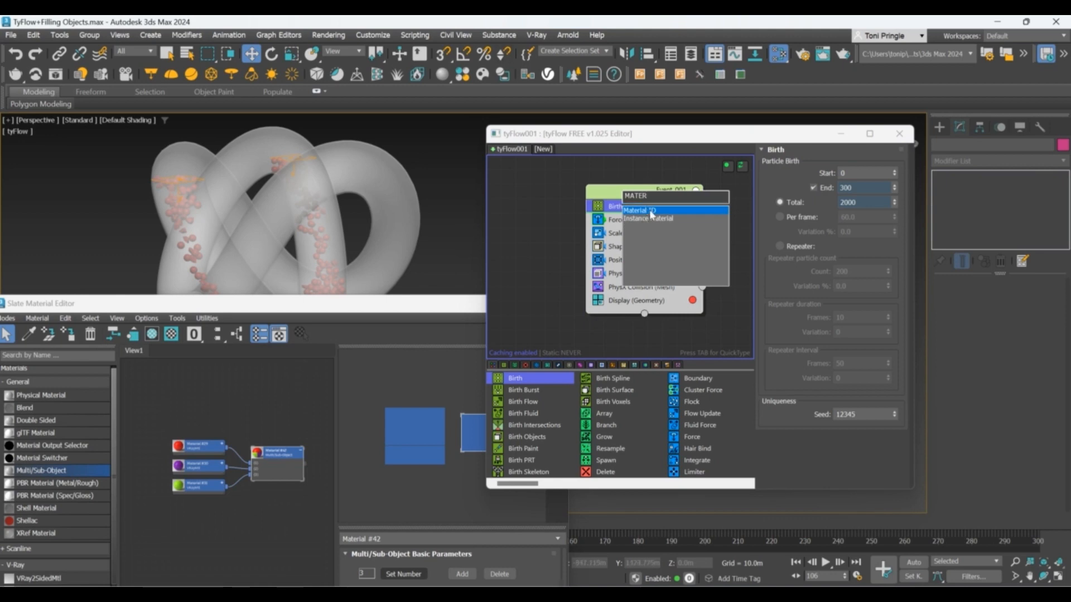
key(Escape)
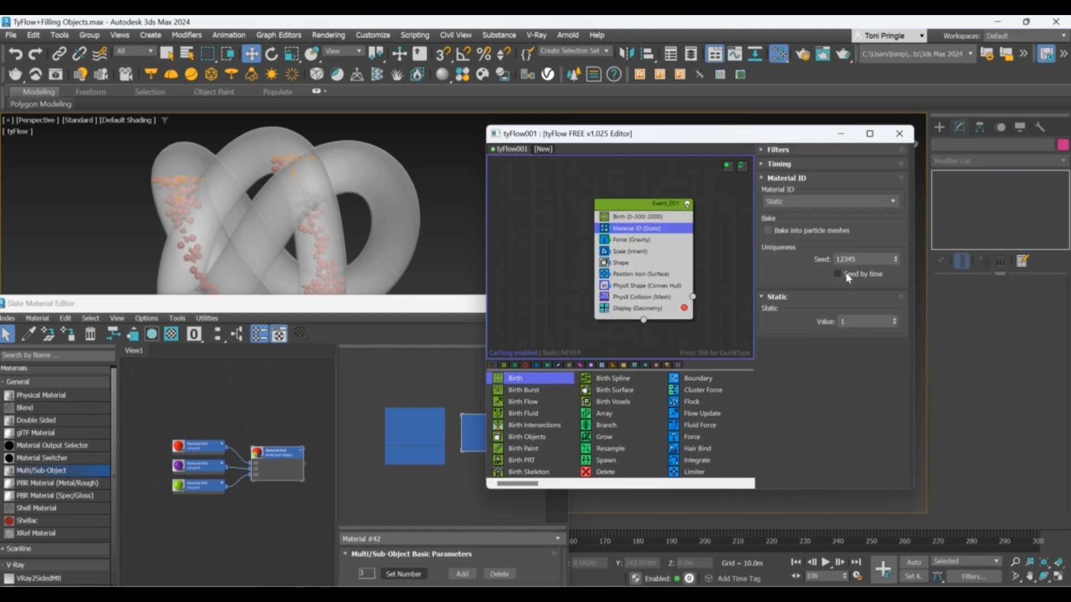
click(839, 201)
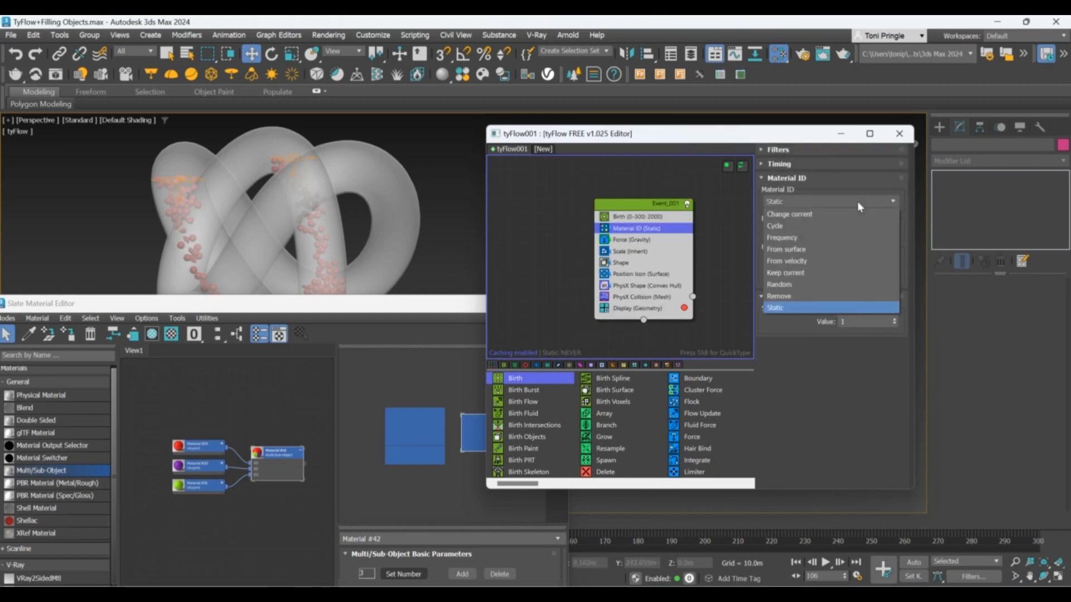
click(796, 282)
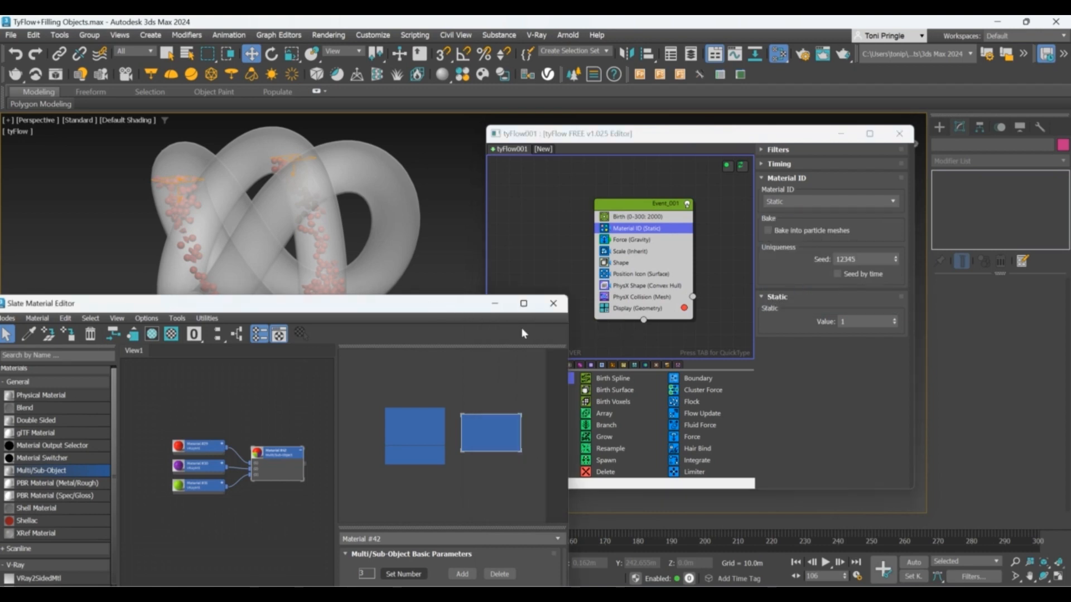
- Assign the three-color Multi/Sub-Object material to the tyFlow object and inspect the colored particles up close
drag(176, 305, 640, 66)
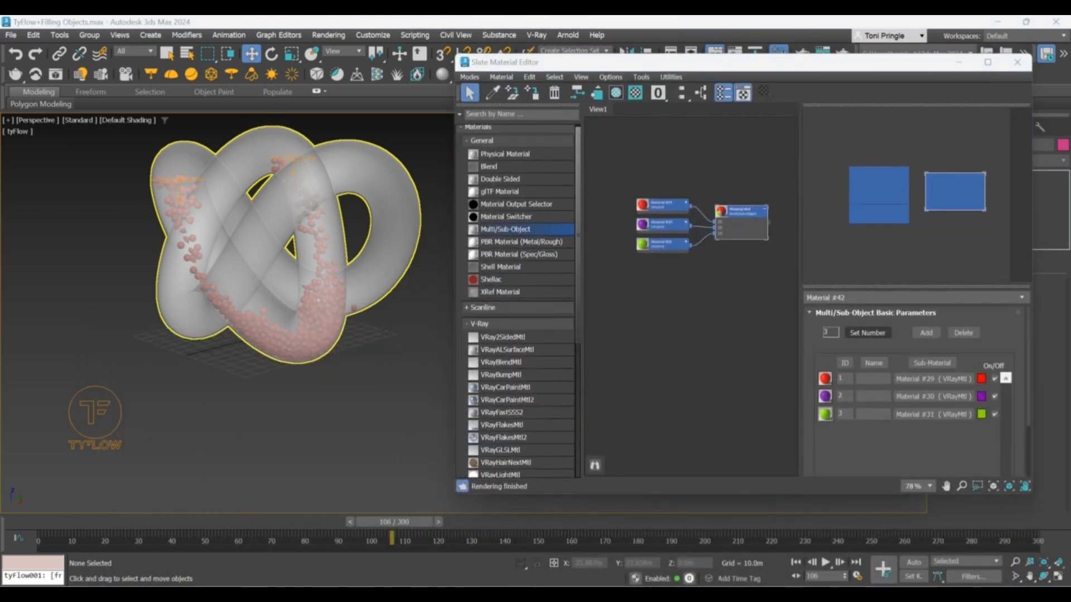
drag(768, 223, 94, 397)
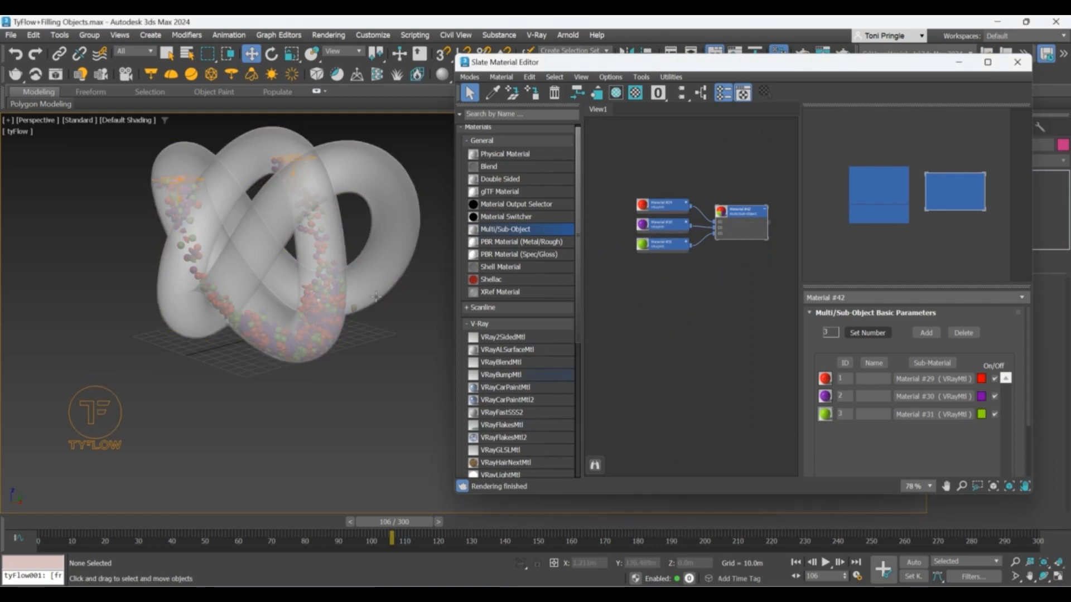
scroll(275, 376, up, 6)
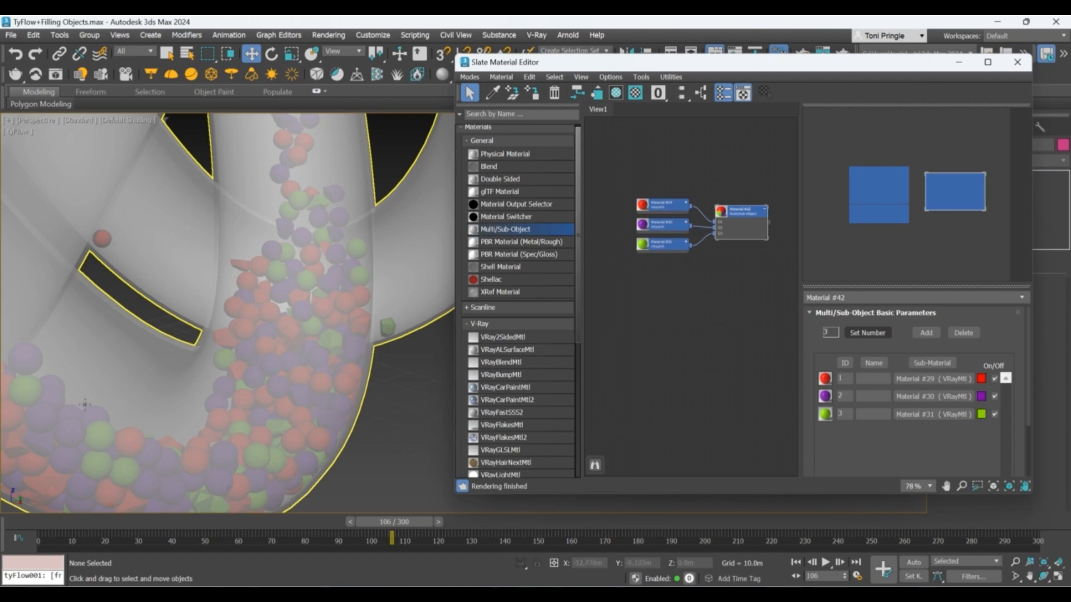
scroll(275, 376, down, 8)
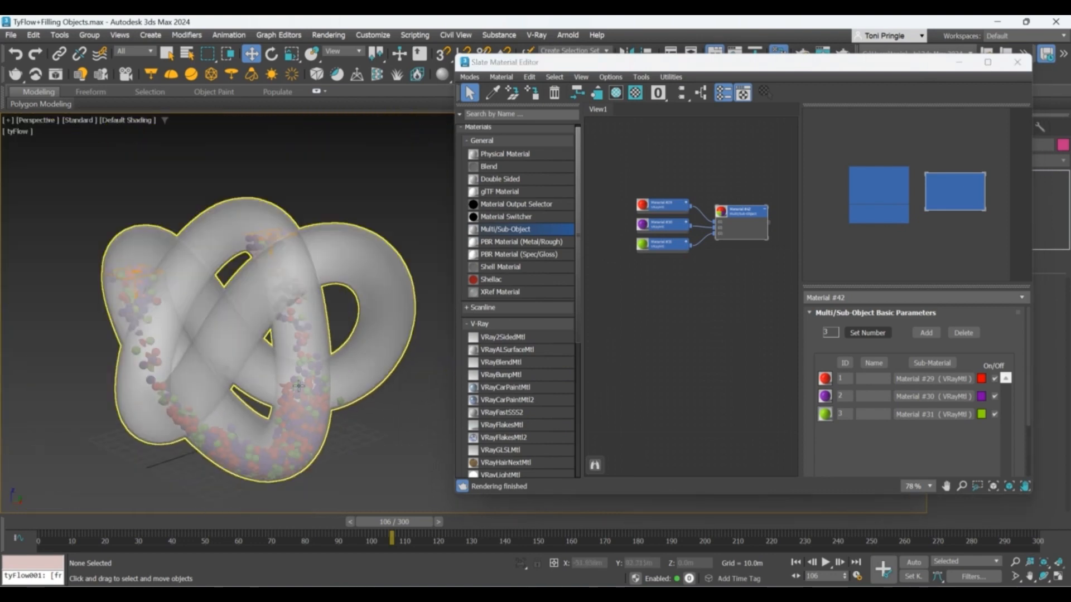
scroll(298, 386, down, 3)
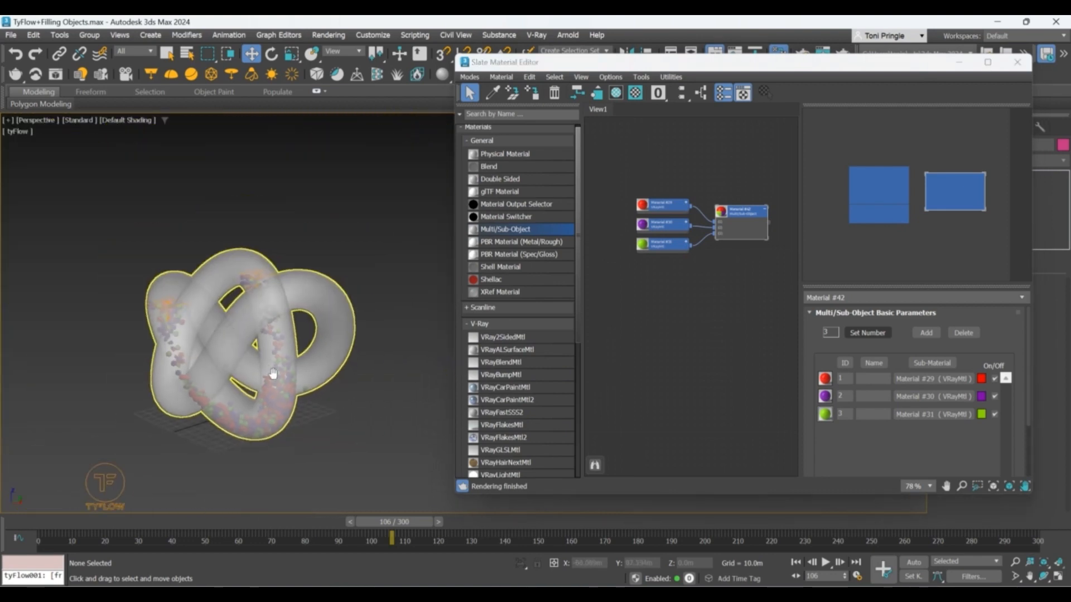
- Set the random Material ID maximum to 3 in the tyFlow event and check the particle colors in the knot
click(958, 63)
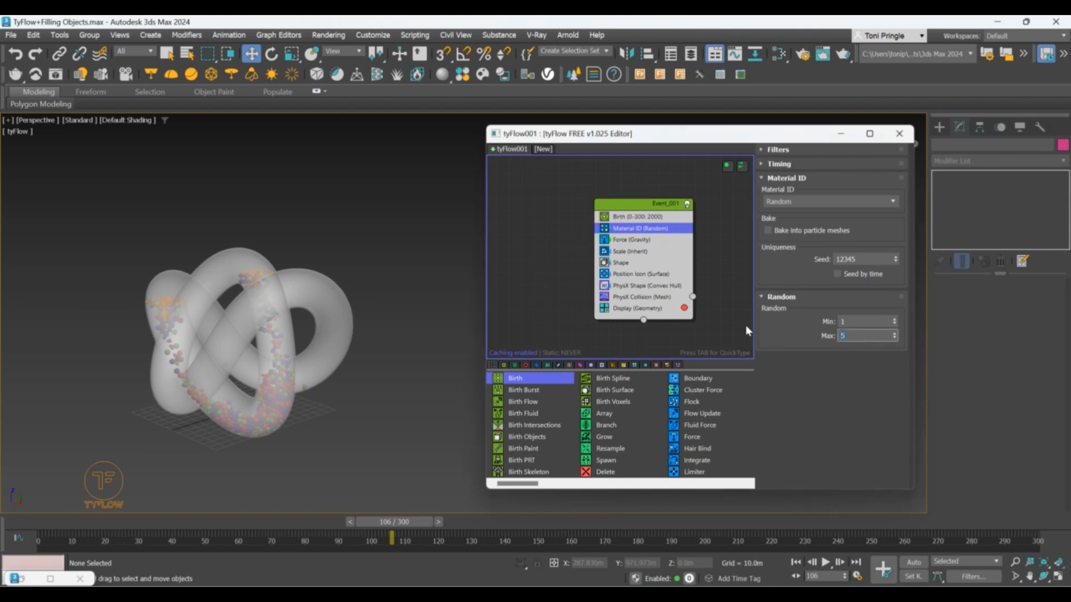
text(3)
key(Return)
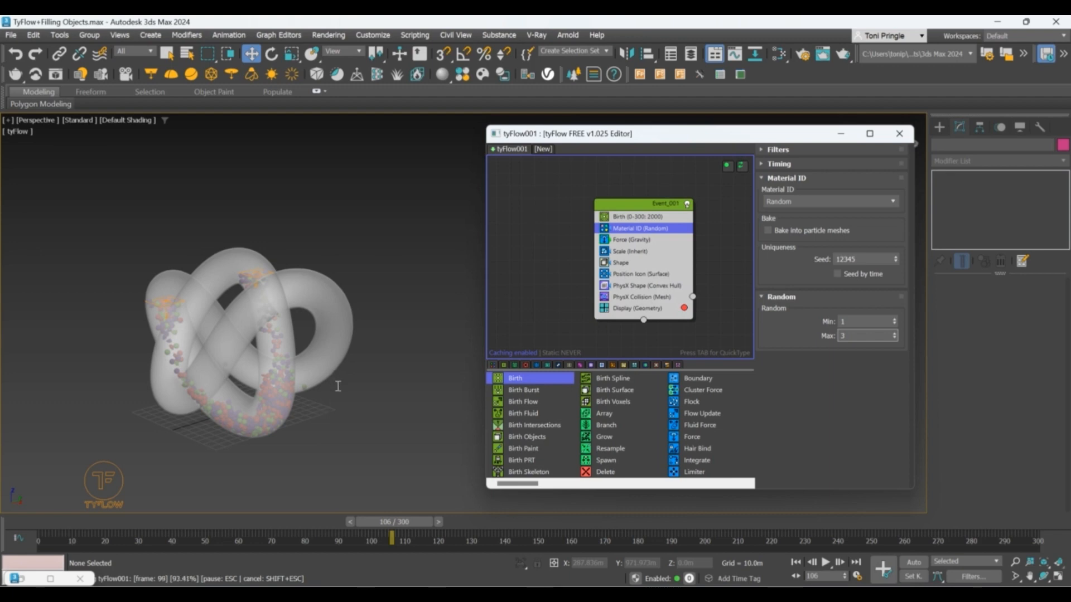
scroll(676, 273, up, 3)
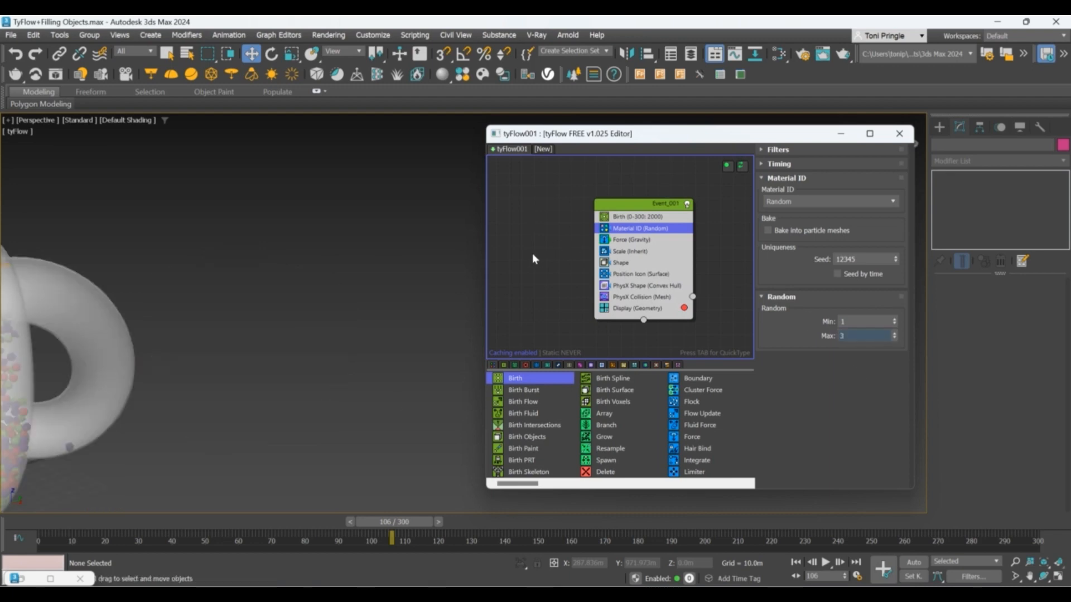
scroll(280, 316, down, 5)
middle_drag(163, 364, 263, 318)
scroll(264, 317, up, 5)
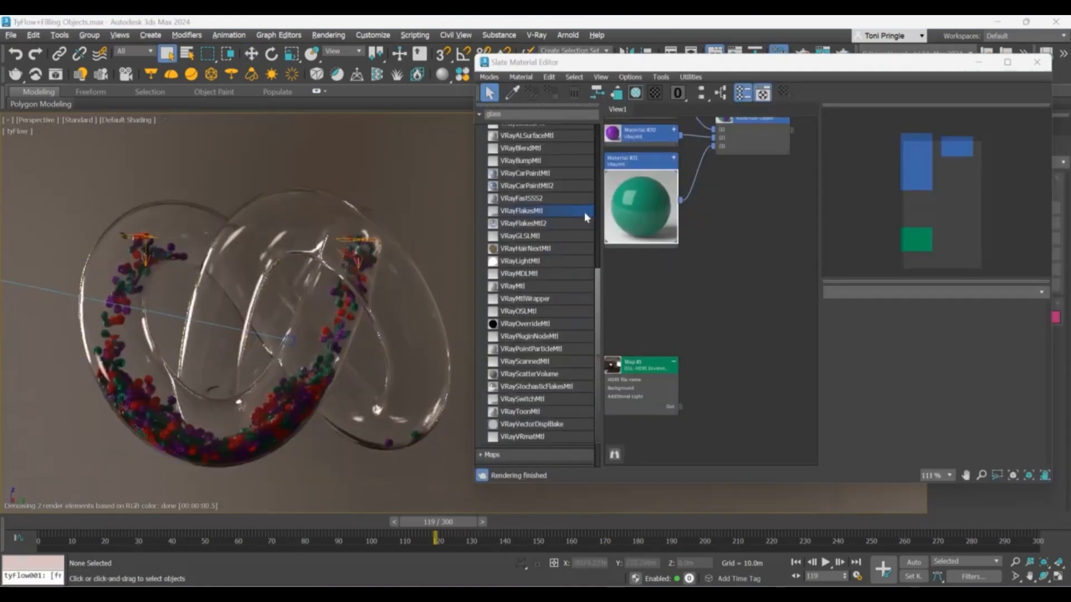
- Duplicate the green VRayMtl node below the original and set the copy's diffuse color to black
double_click(635, 209)
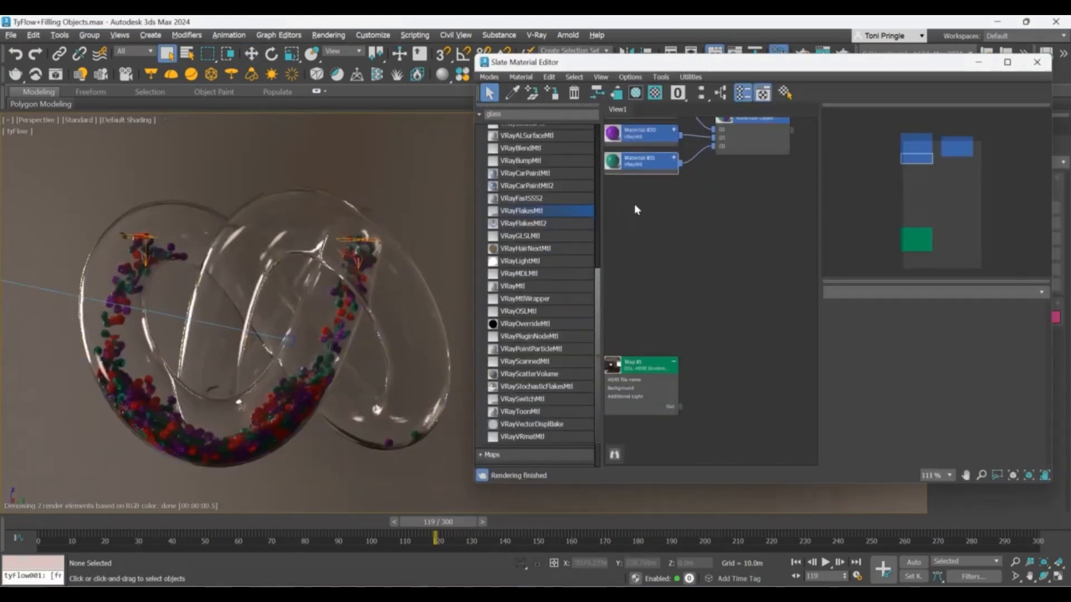
mouse_move(660, 161)
shift+mouse_down()
mouse_move(657, 255)
mouse_move(661, 238)
shift+mouse_up()
double_click(661, 237)
click(898, 320)
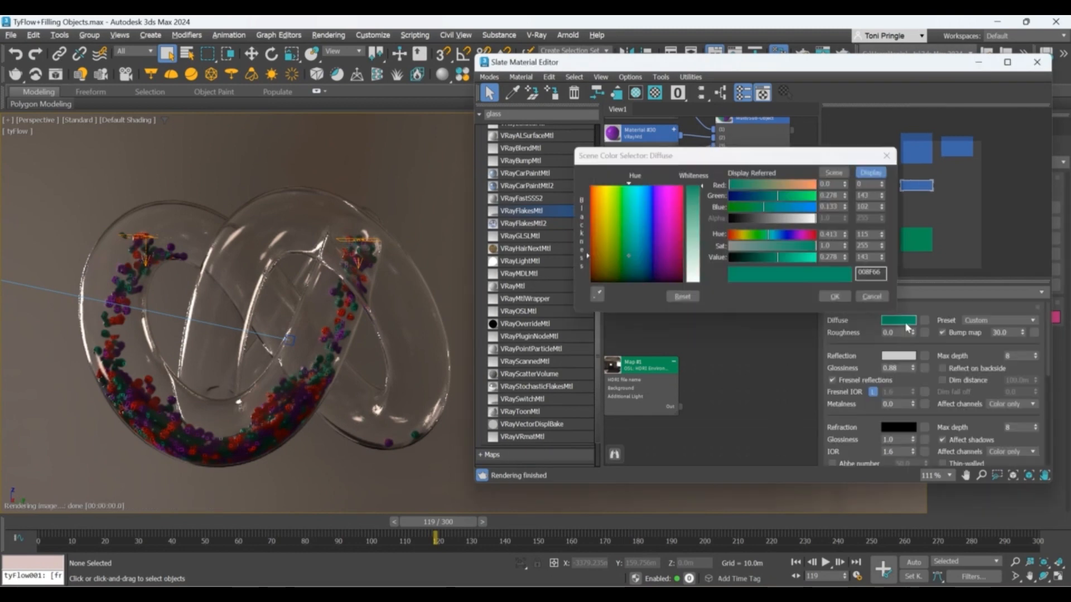
click(588, 283)
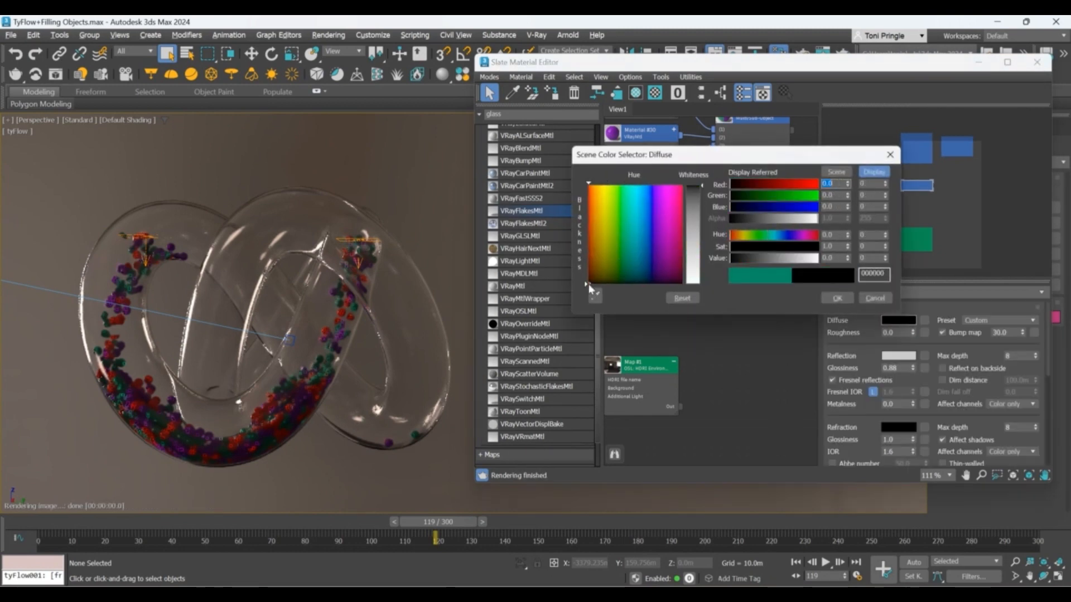
click(837, 298)
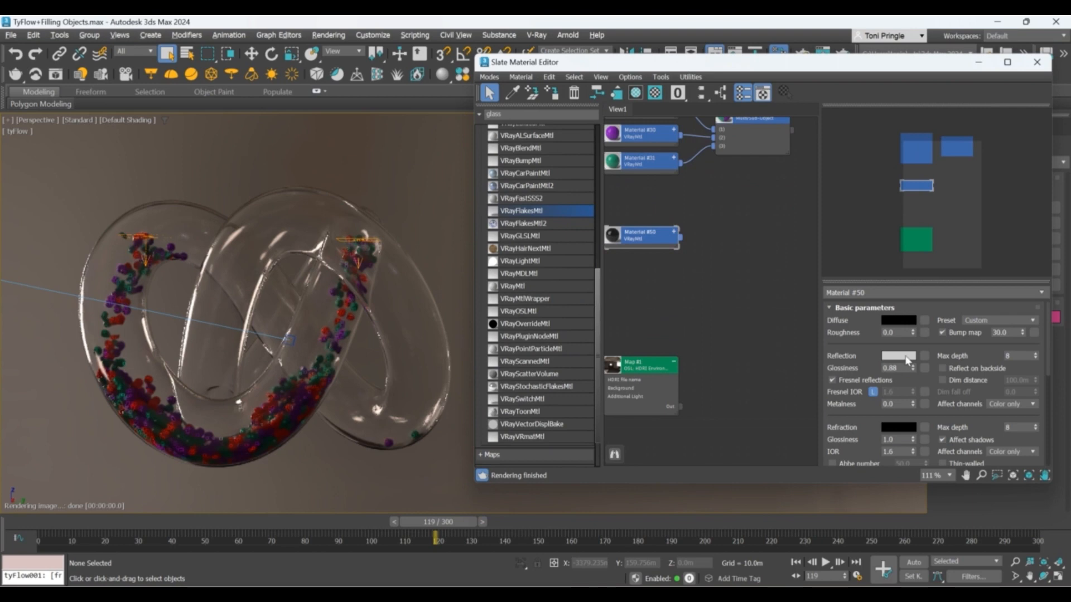
- Assign the black VRayMtl to the torus knot
scroll(906, 362, down, 3)
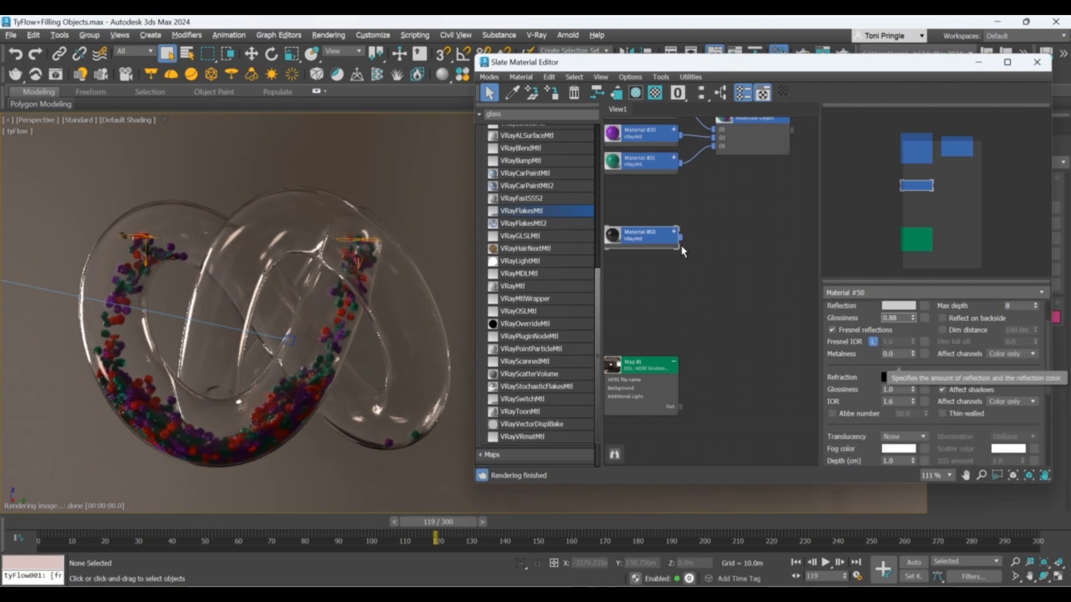
drag(680, 237, 416, 342)
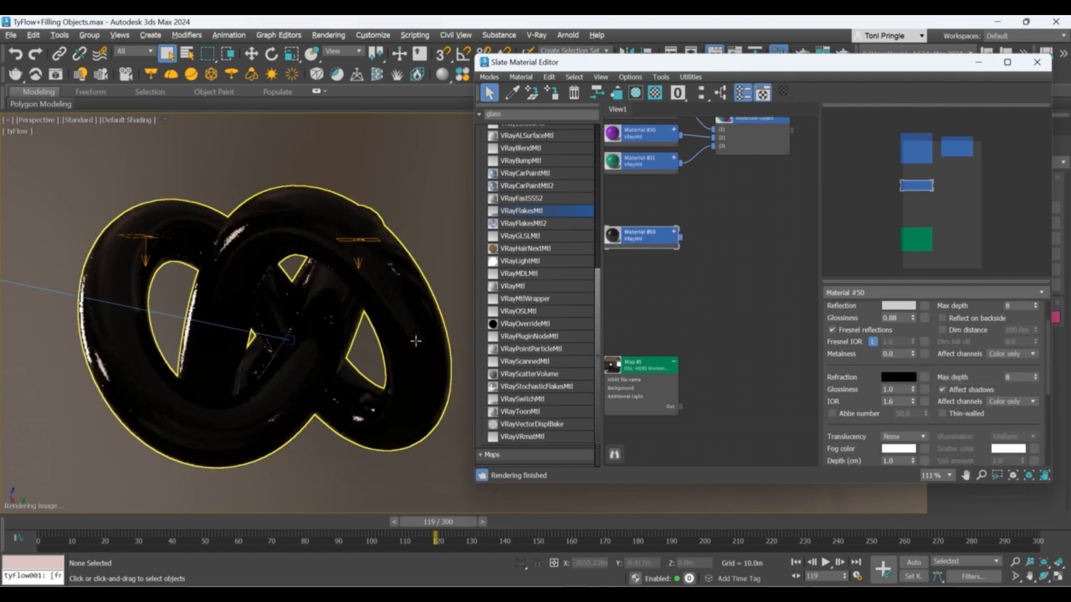
scroll(884, 426, down, 3)
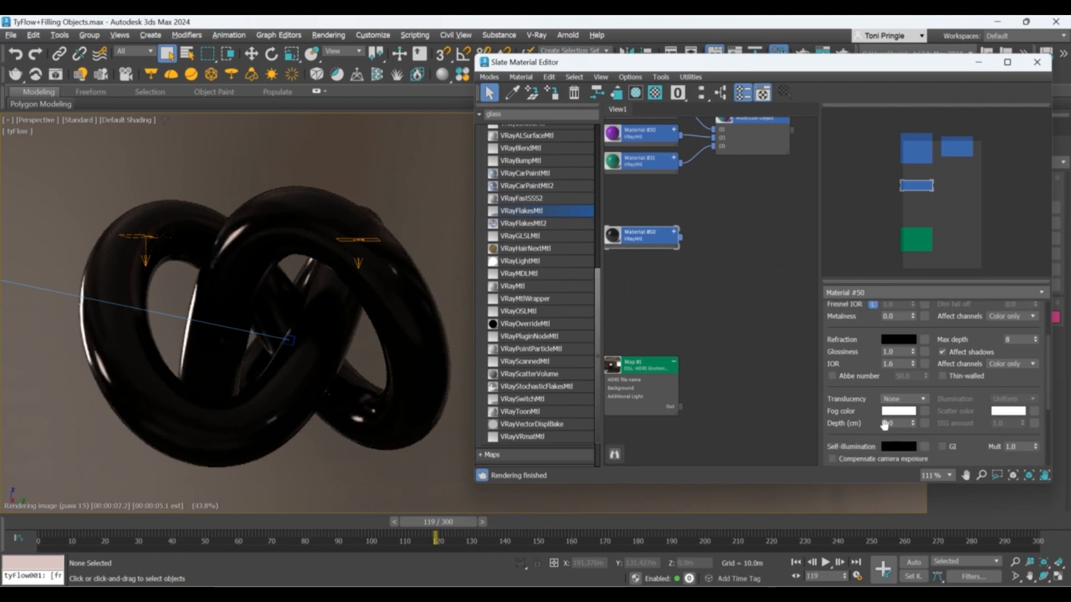
click(898, 411)
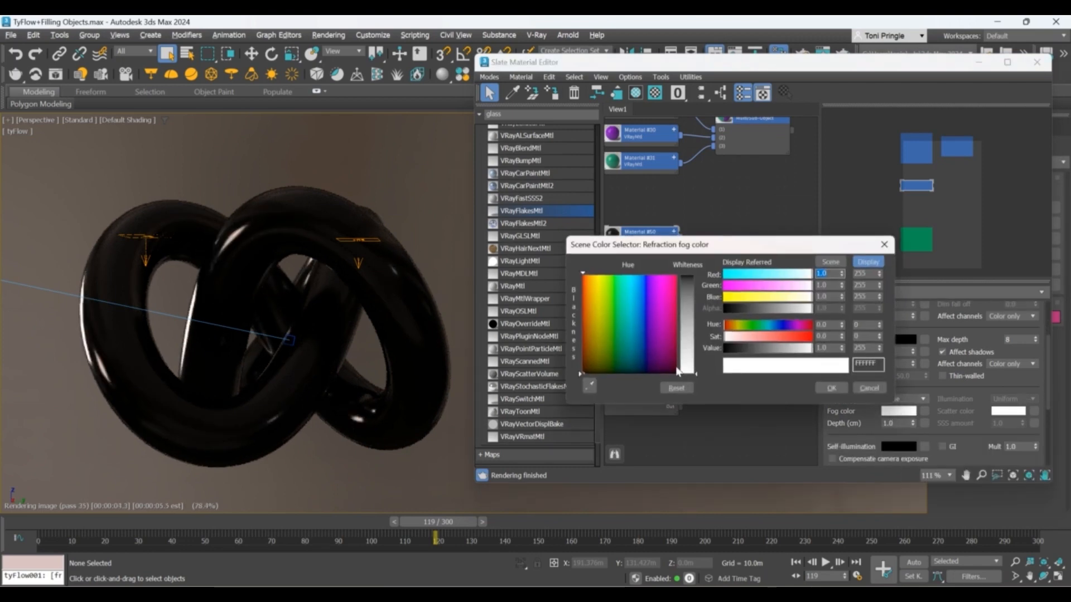
click(831, 388)
scroll(892, 390, up, 2)
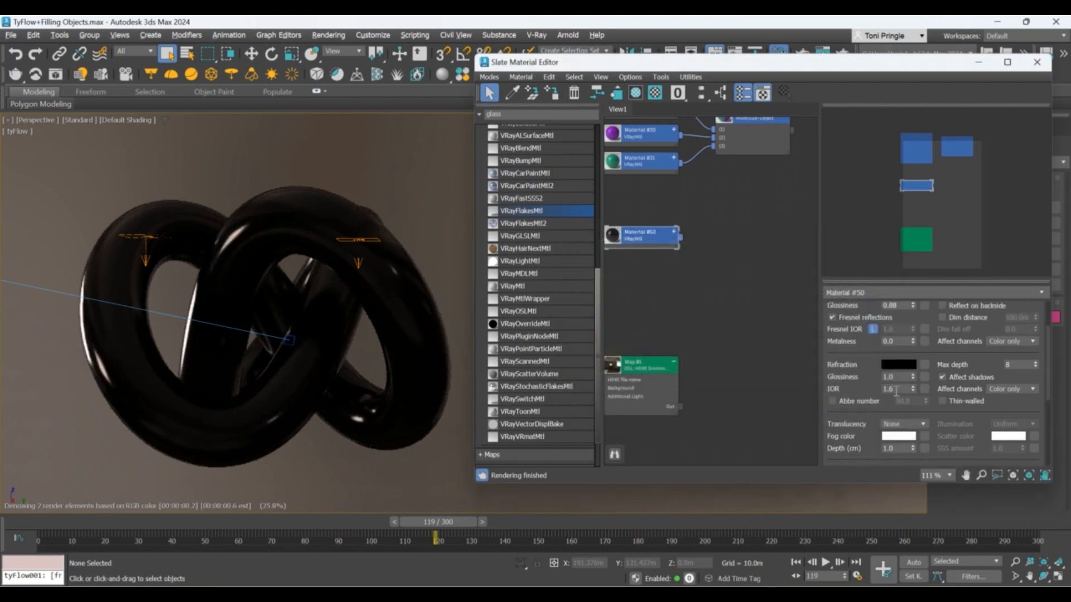
- Set the torus knot material's refraction color to near white, 0.966, for a glass look
click(898, 364)
drag(692, 260, 691, 323)
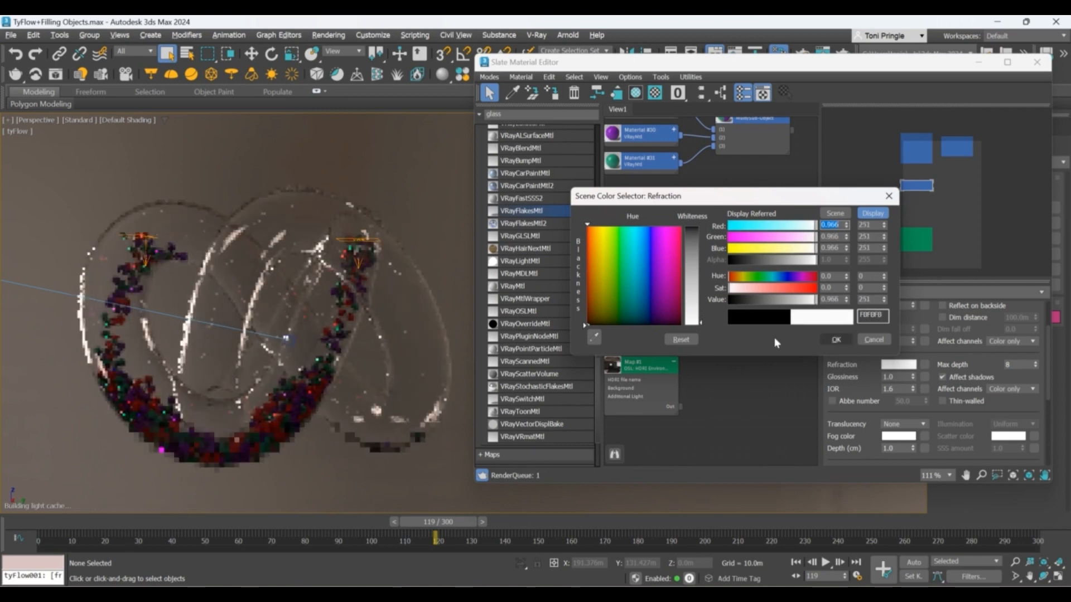
click(830, 339)
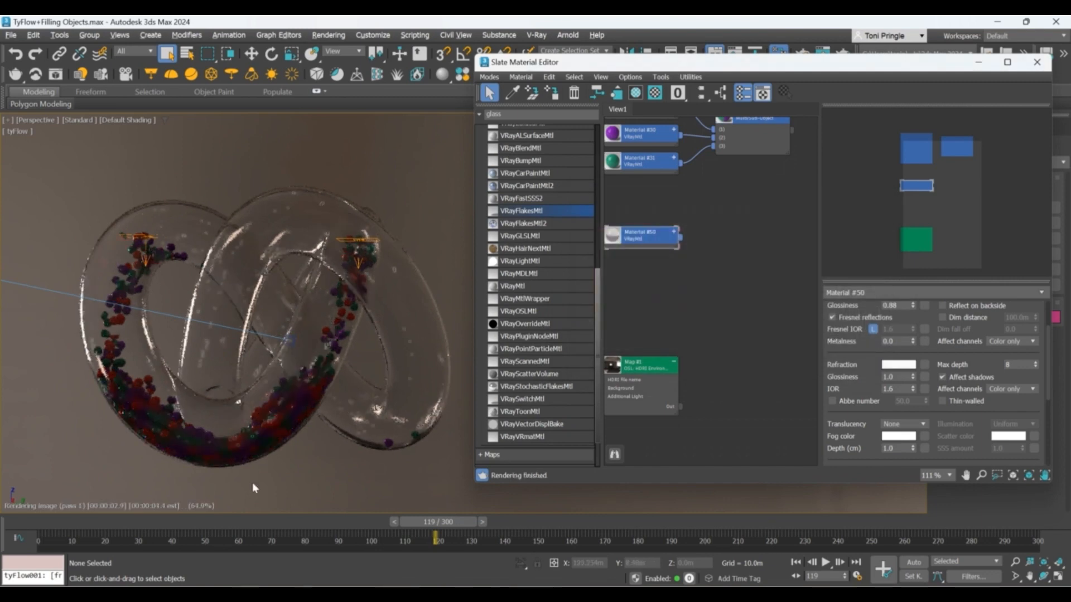
- Move the HDRI environment map node up beneath the glass material and close the Slate Material Editor
drag(634, 371, 636, 278)
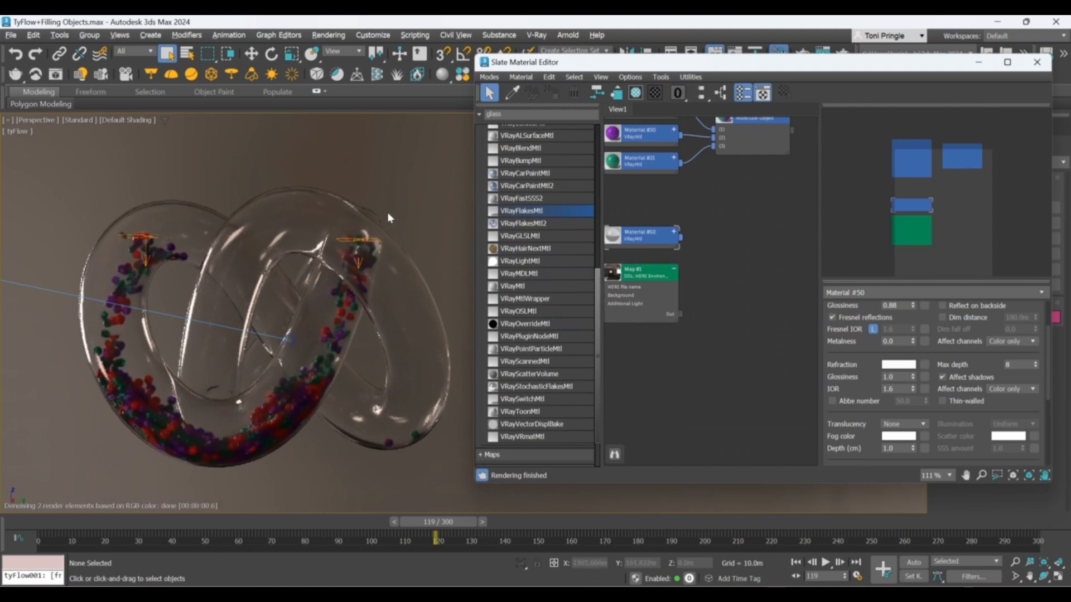
click(1042, 64)
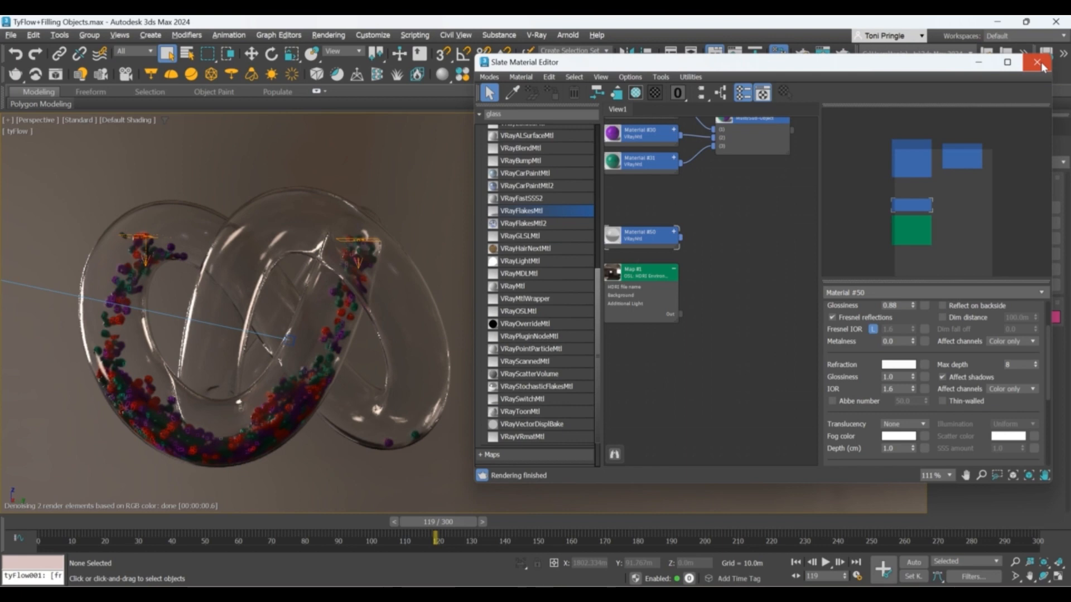
click(1042, 63)
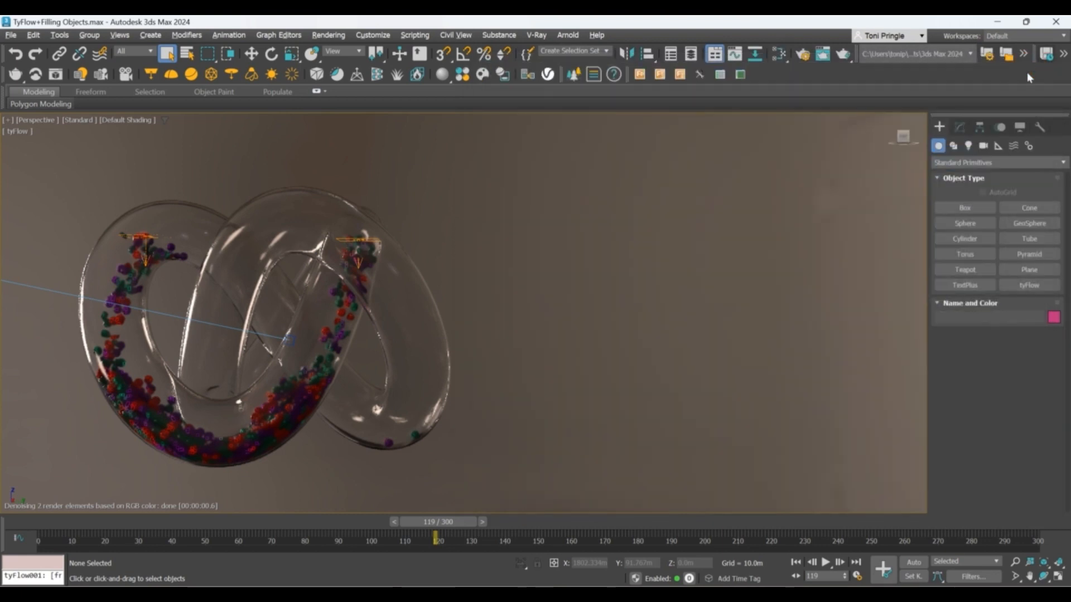
mouse_move(544, 285)
middle_down()
mouse_move(633, 288)
mouse_move(544, 286)
mouse_move(533, 297)
middle_up()
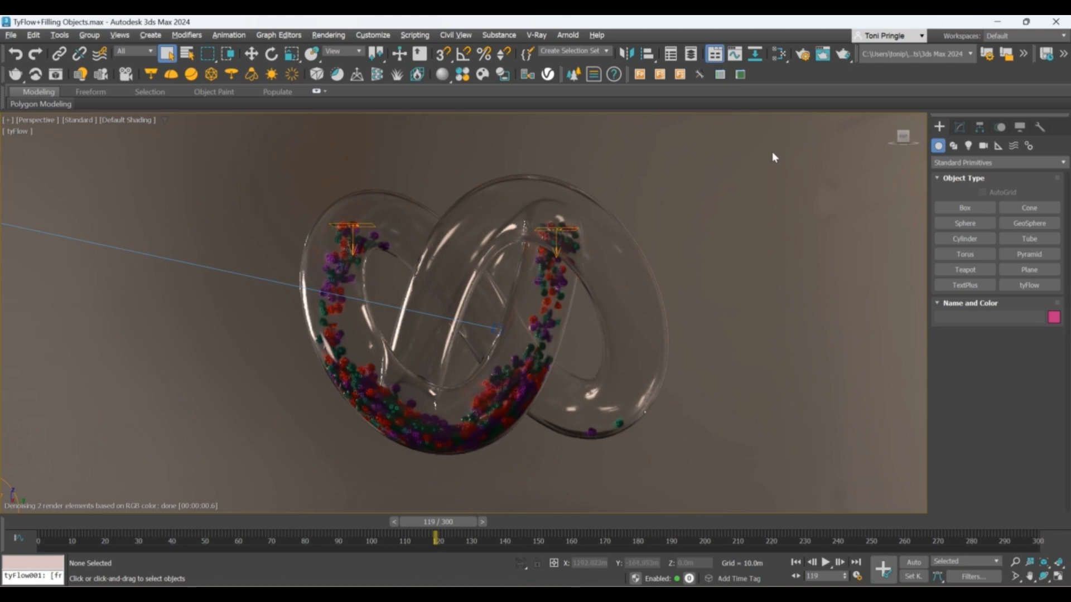
- Open the render settings and use a frame range for the time output
key(F10)
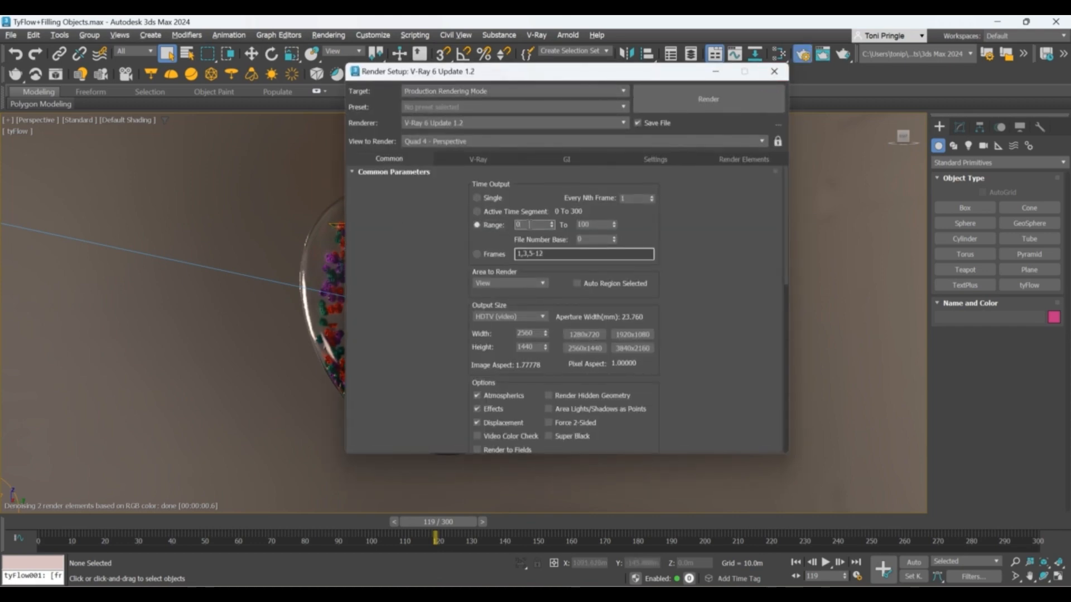
click(505, 226)
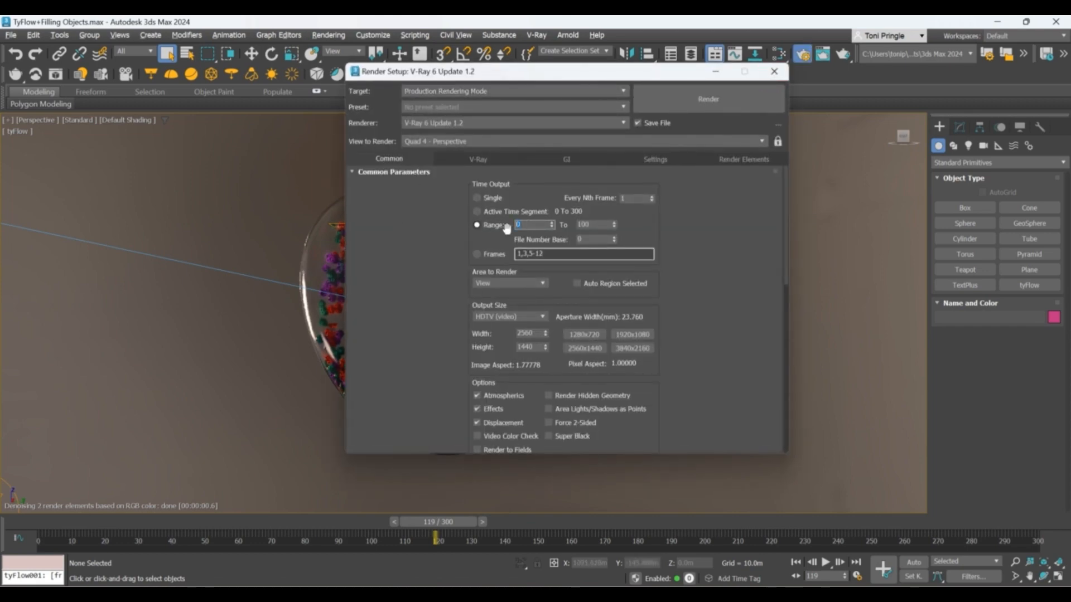
click(605, 225)
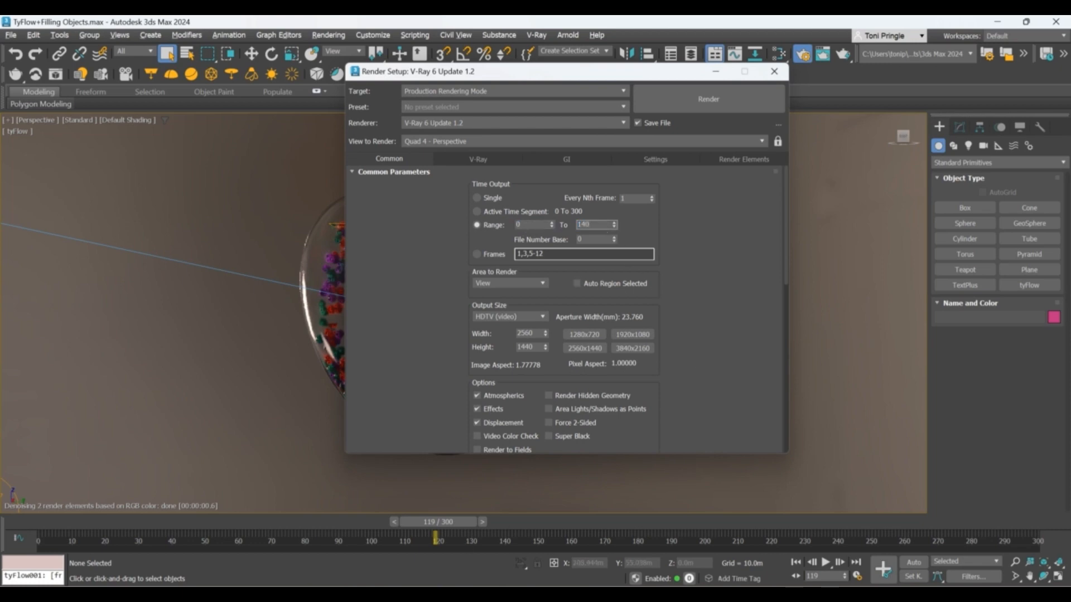
- Save the render output as the AVI file FillingObjects in the VIDEO 3 folder, overwriting the existing file
scroll(571, 357, down, 4)
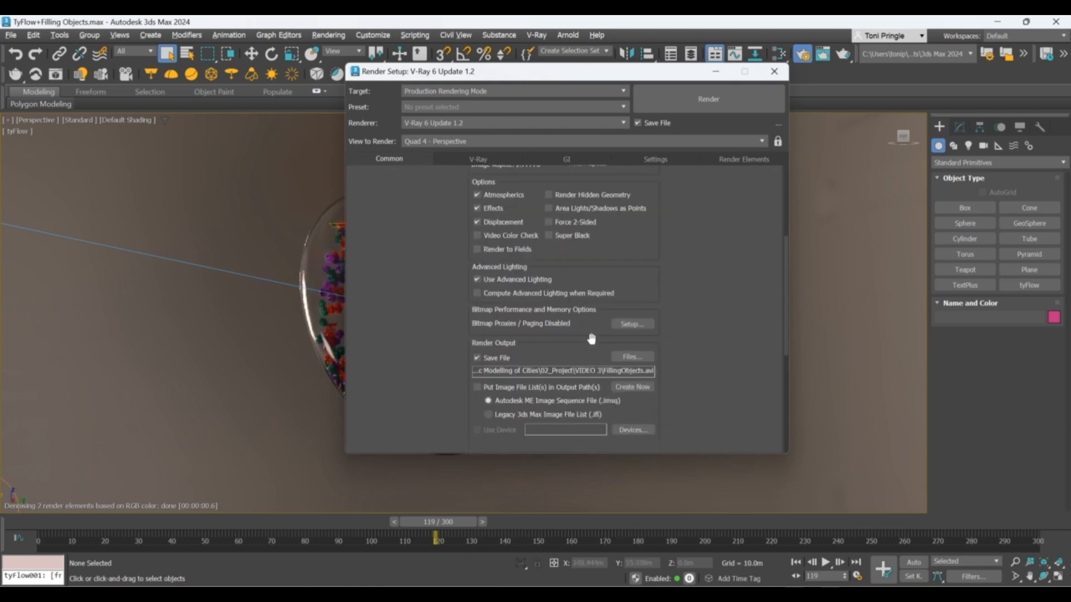
scroll(591, 339, down, 2)
click(632, 282)
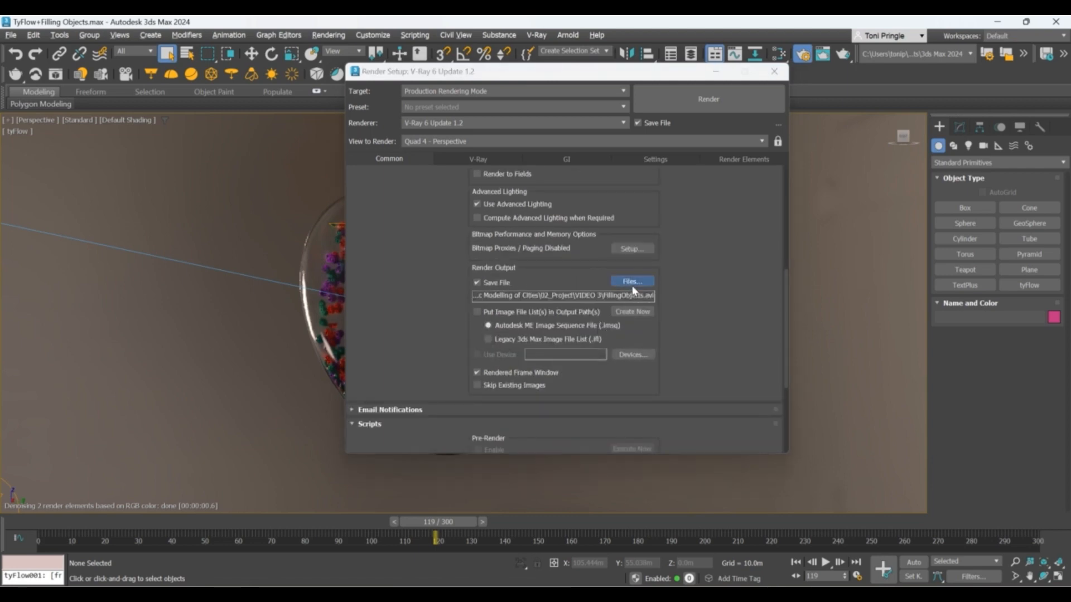
click(466, 211)
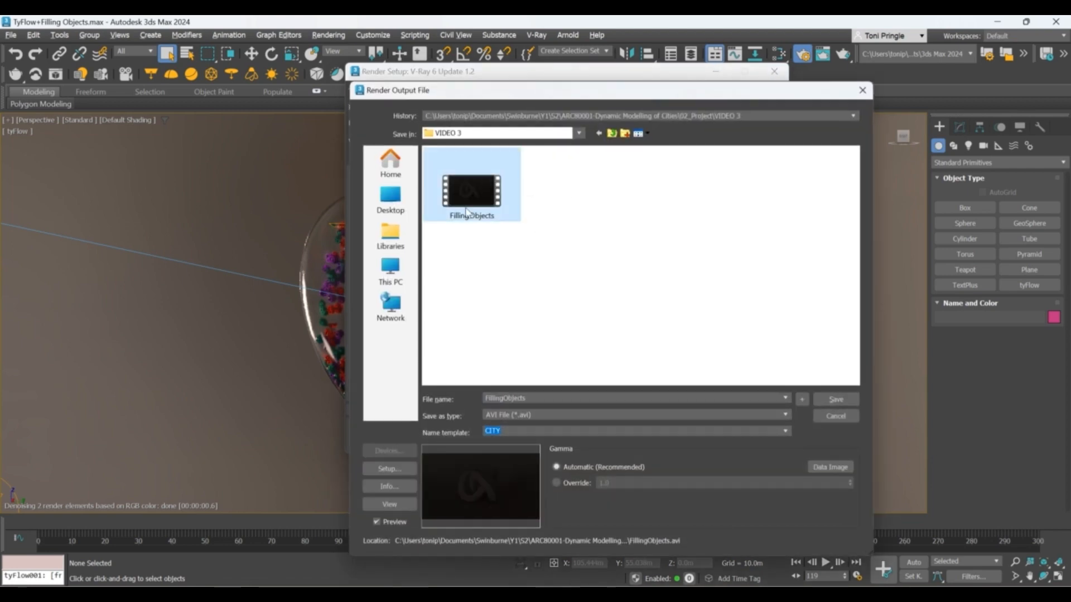
click(835, 399)
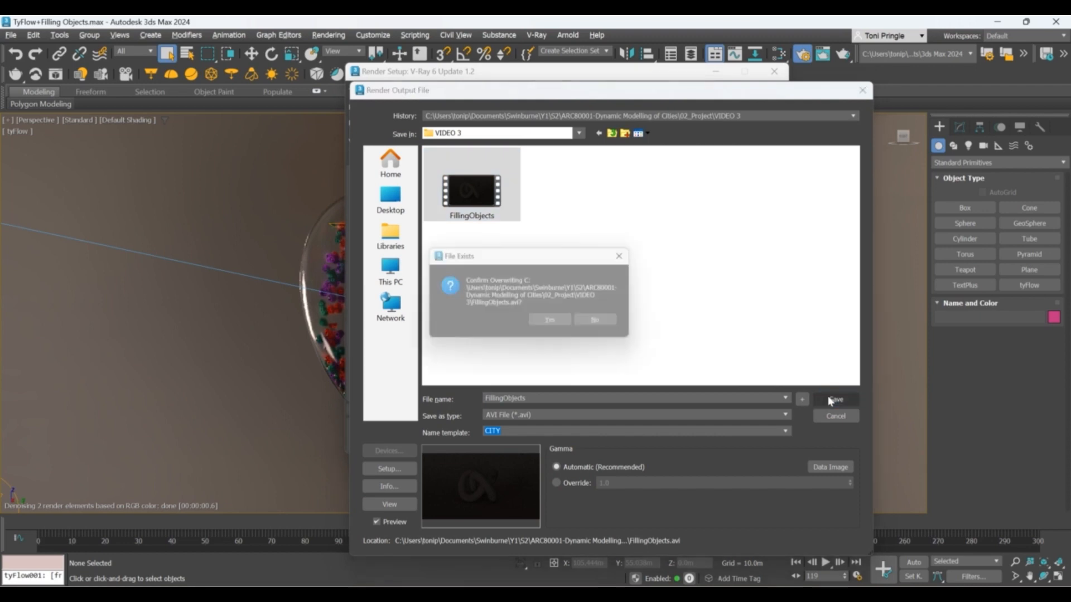
click(544, 325)
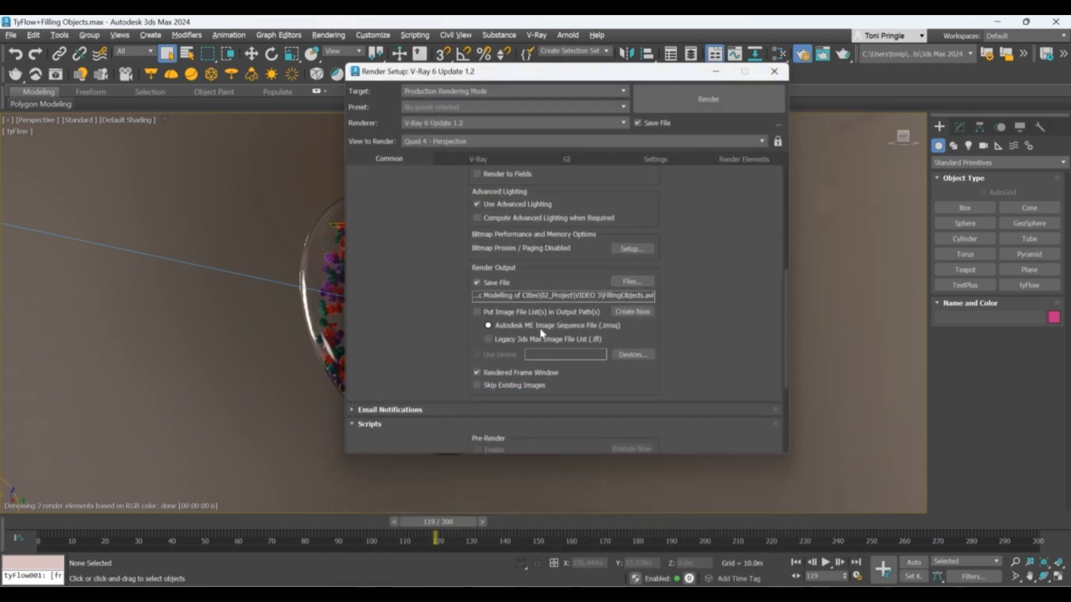
- Review the output size, the render elements and the V-Ray progressive image sampler settings
scroll(685, 388, up, 10)
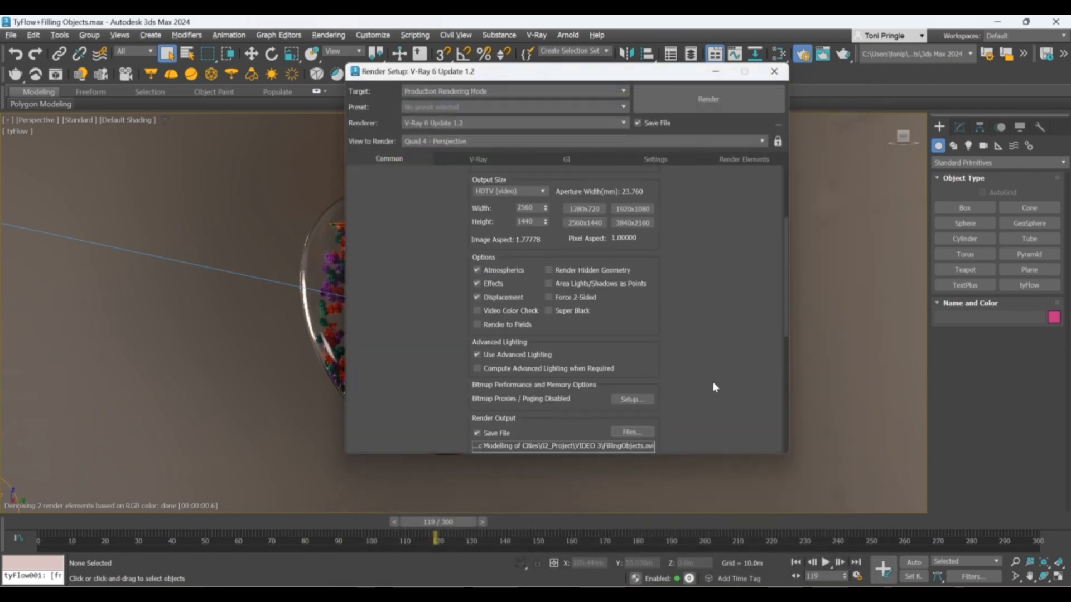
click(728, 160)
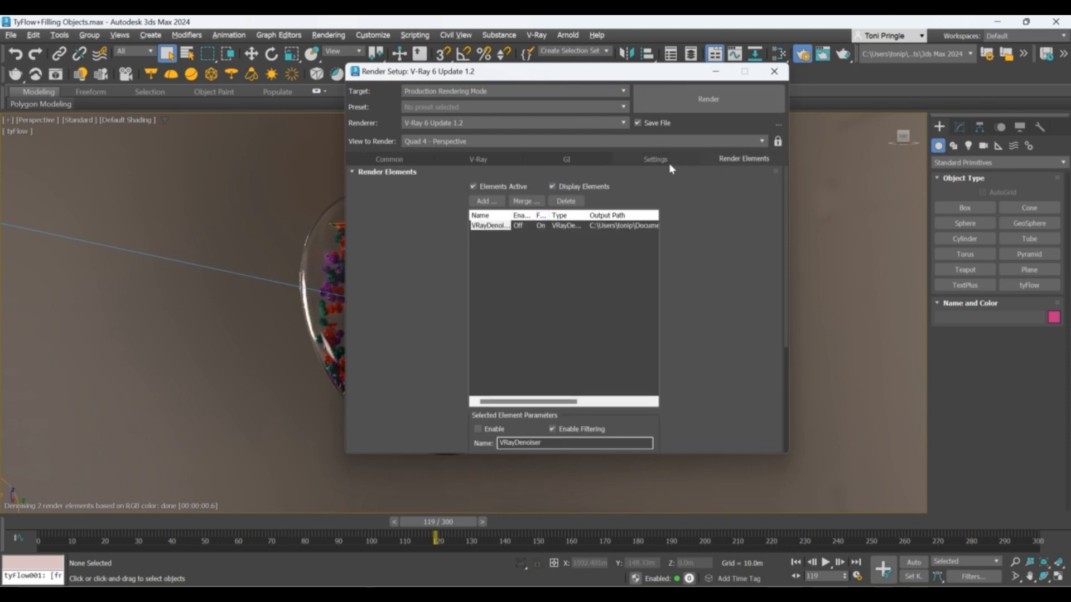
click(478, 158)
scroll(433, 383, down, 5)
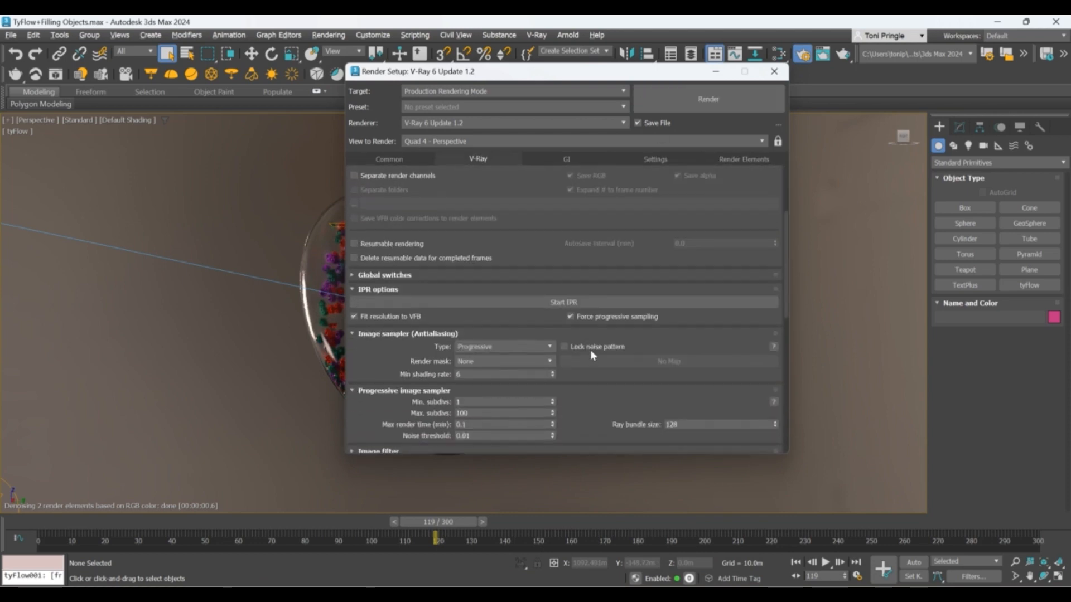
scroll(471, 343, down, 1)
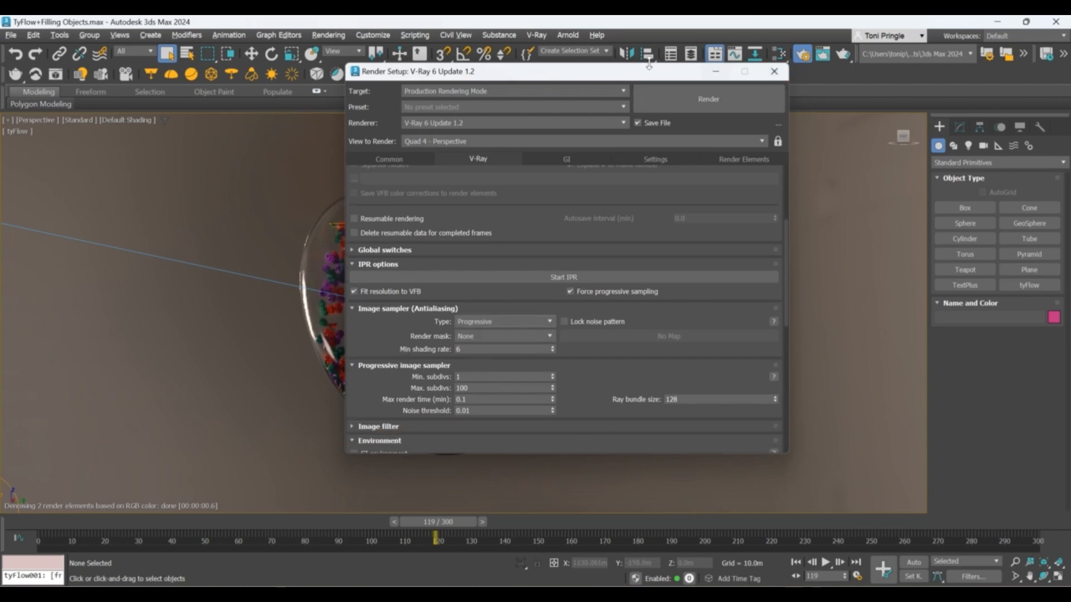
- Shrink the render settings window beside the knot and start rendering the animation, overwriting FillingObjects.avi
drag(641, 74, 413, 82)
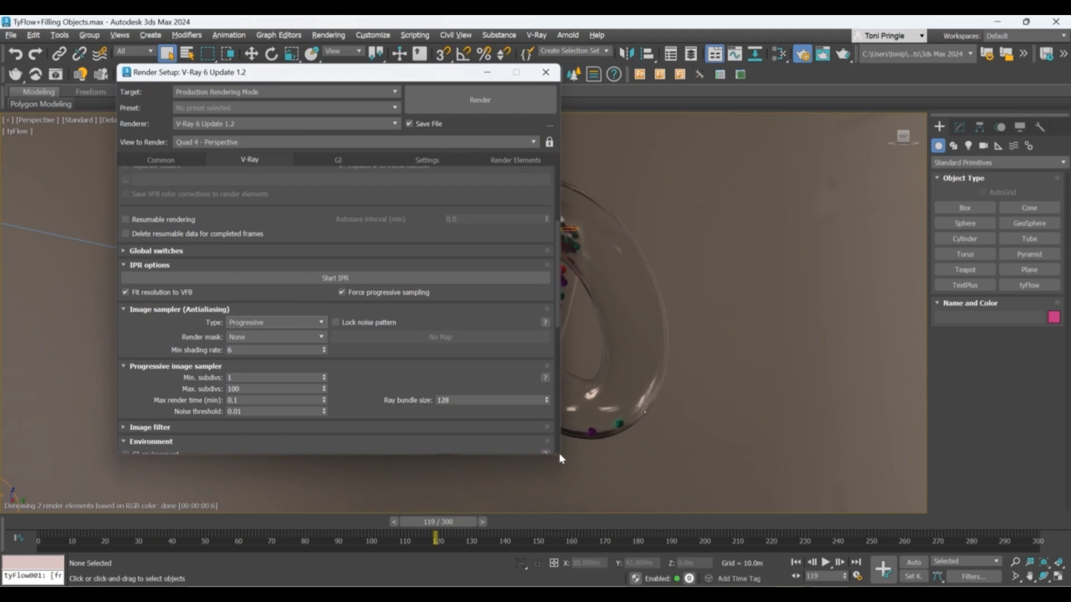
drag(558, 453, 356, 357)
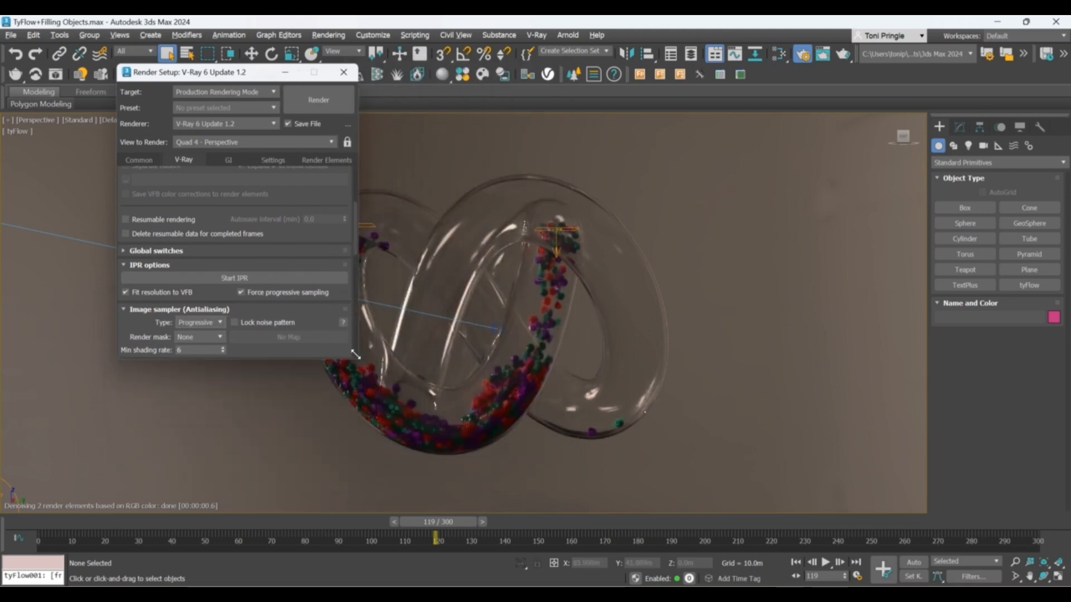
click(324, 101)
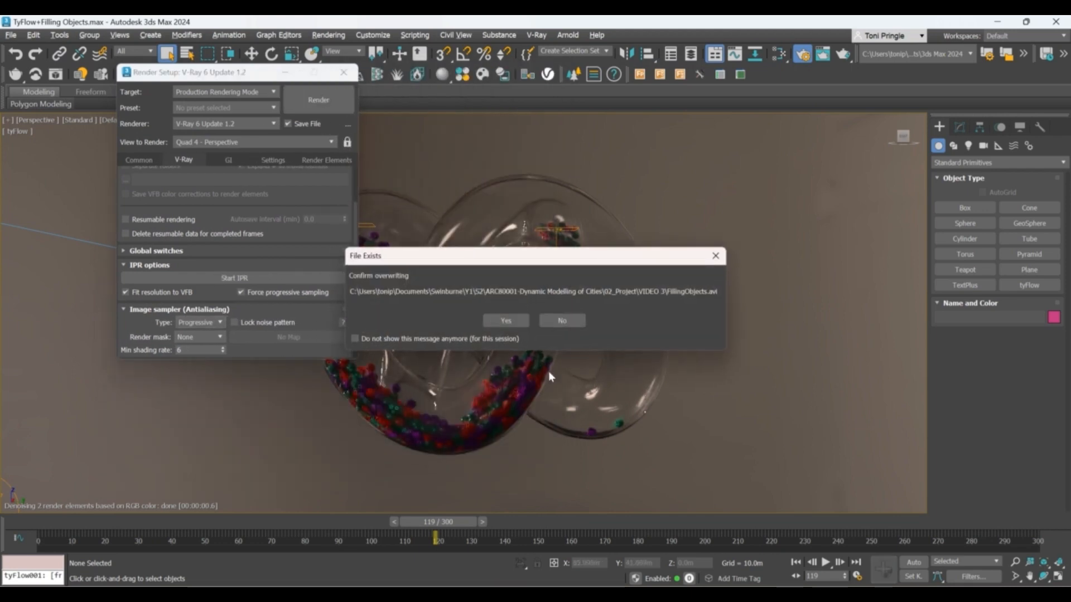
click(506, 321)
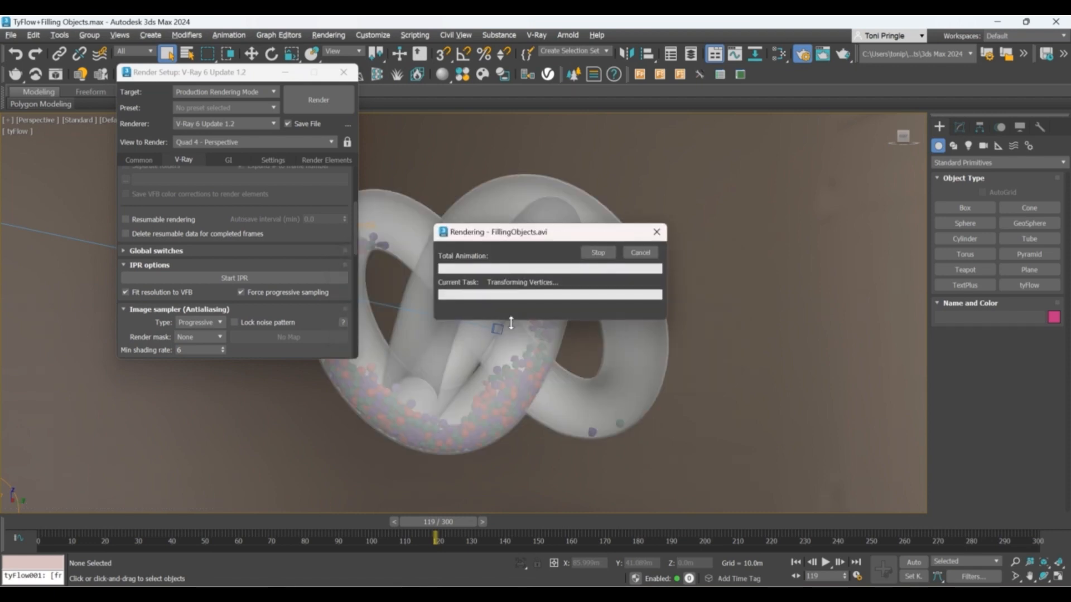